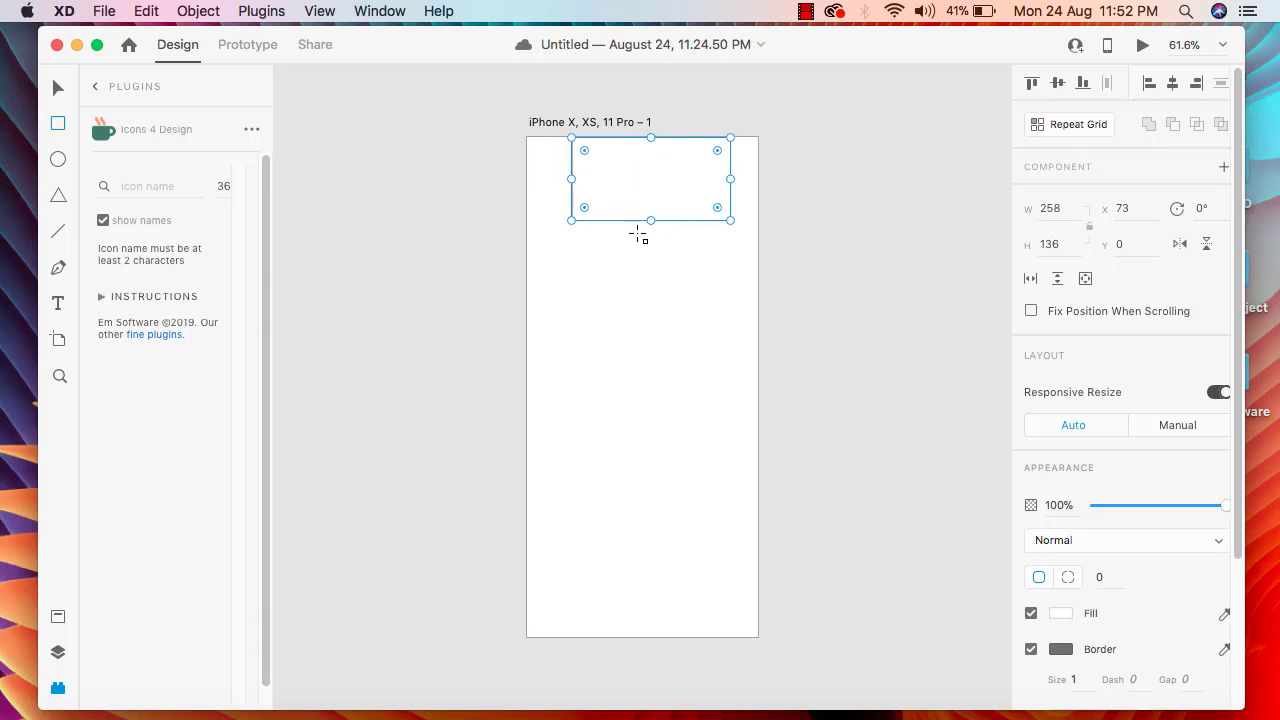
# Delete the existing rectangle and draw a new one about 228 by 166 in the upper part of the artboard.
pyautogui.press('BackSpace')
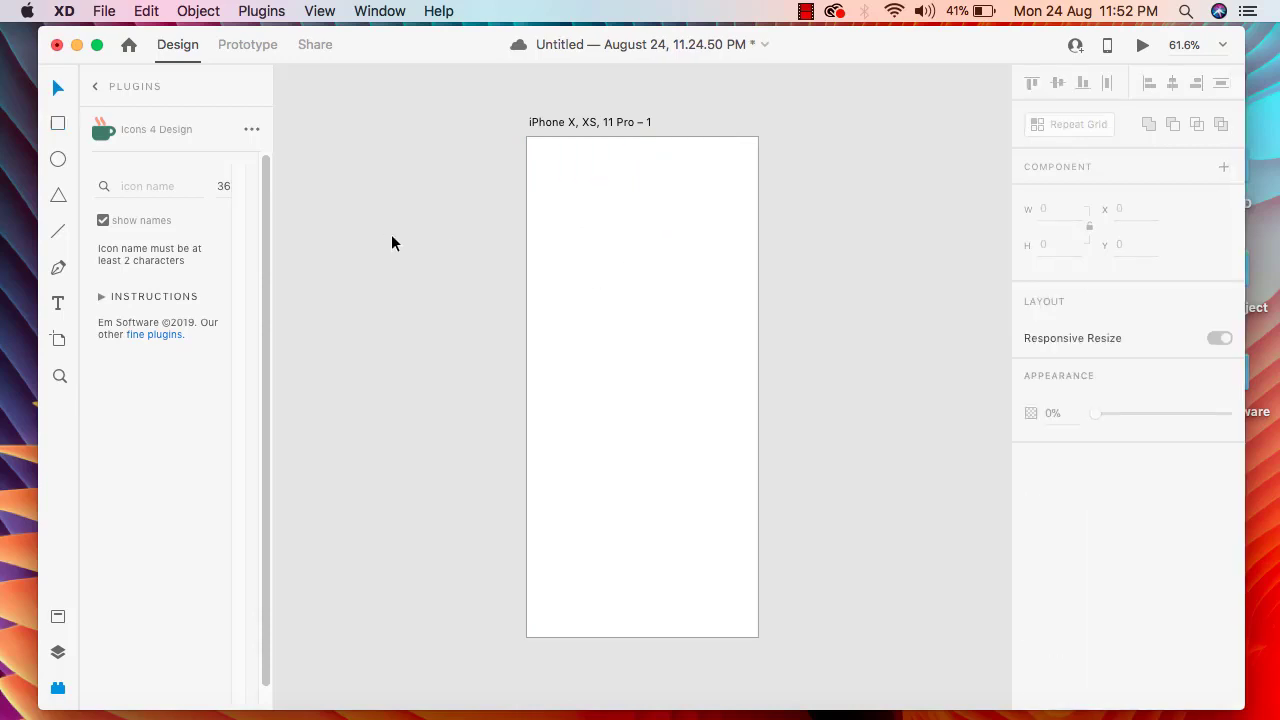
pyautogui.click(57, 90)
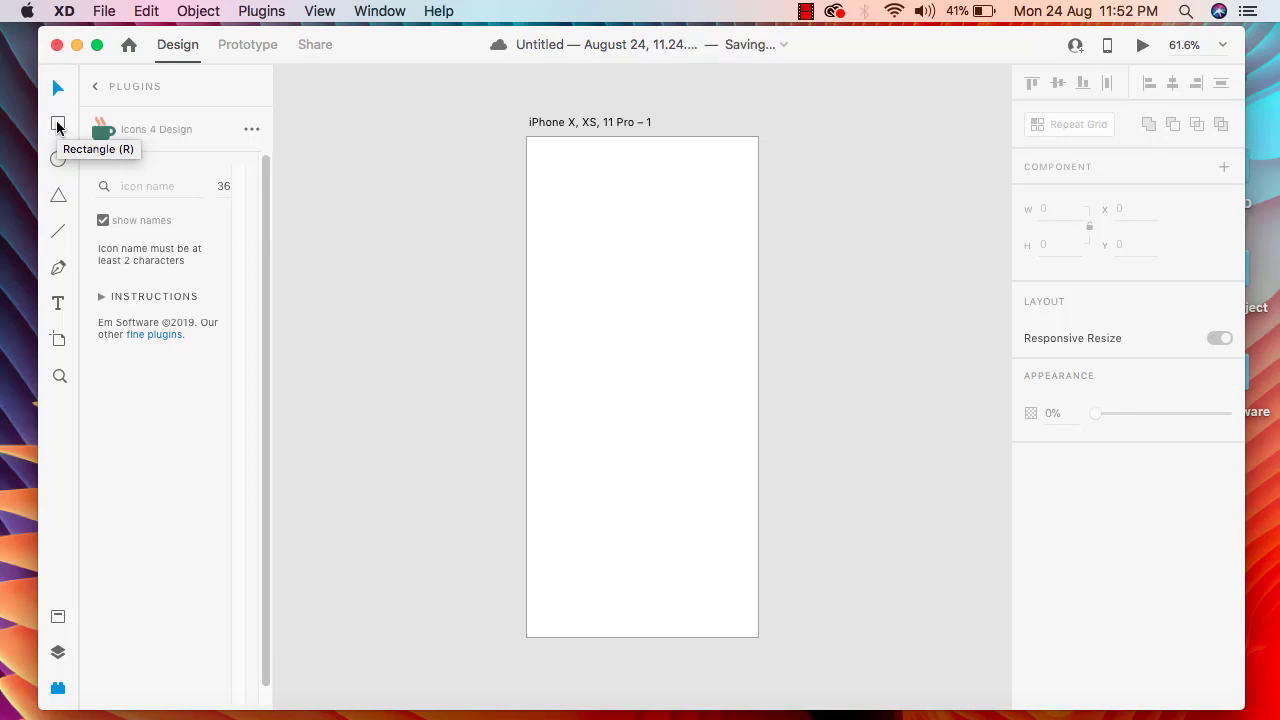
pyautogui.click(57, 124)
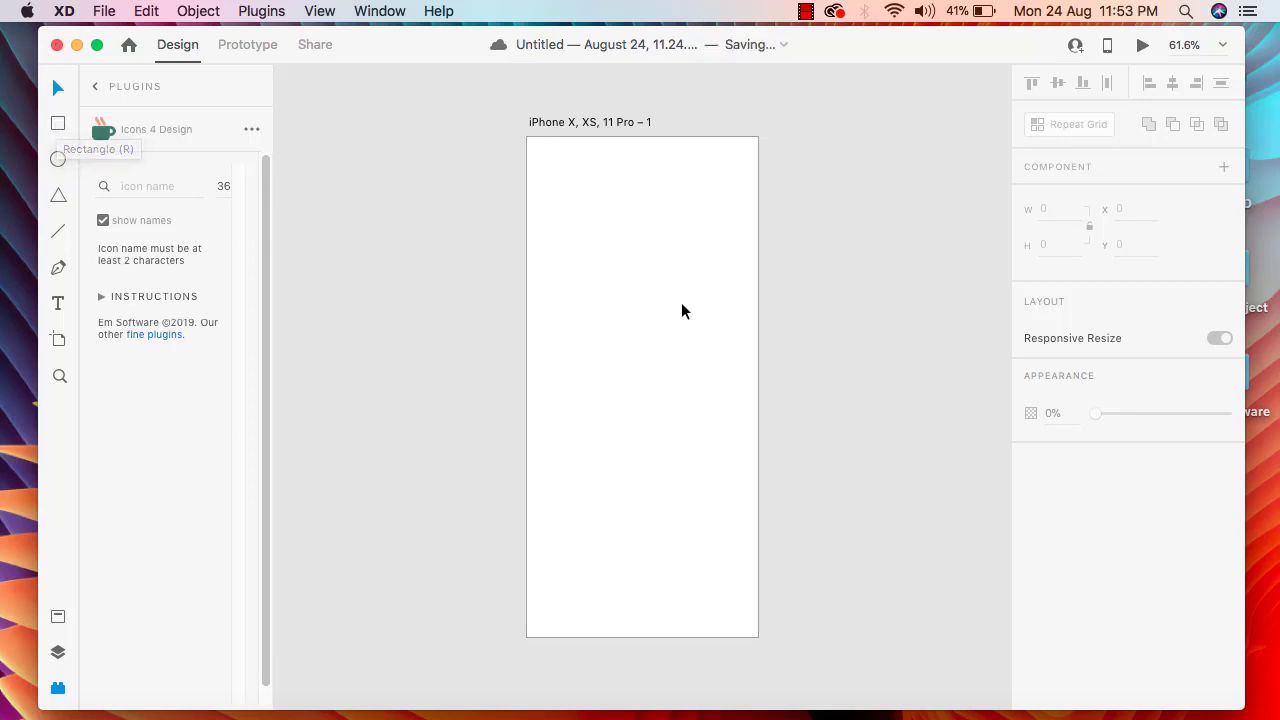
pyautogui.moveTo(578, 198)
pyautogui.mouseDown()
pyautogui.moveTo(692, 318)
pyautogui.moveTo(717, 298)
pyautogui.mouseUp()
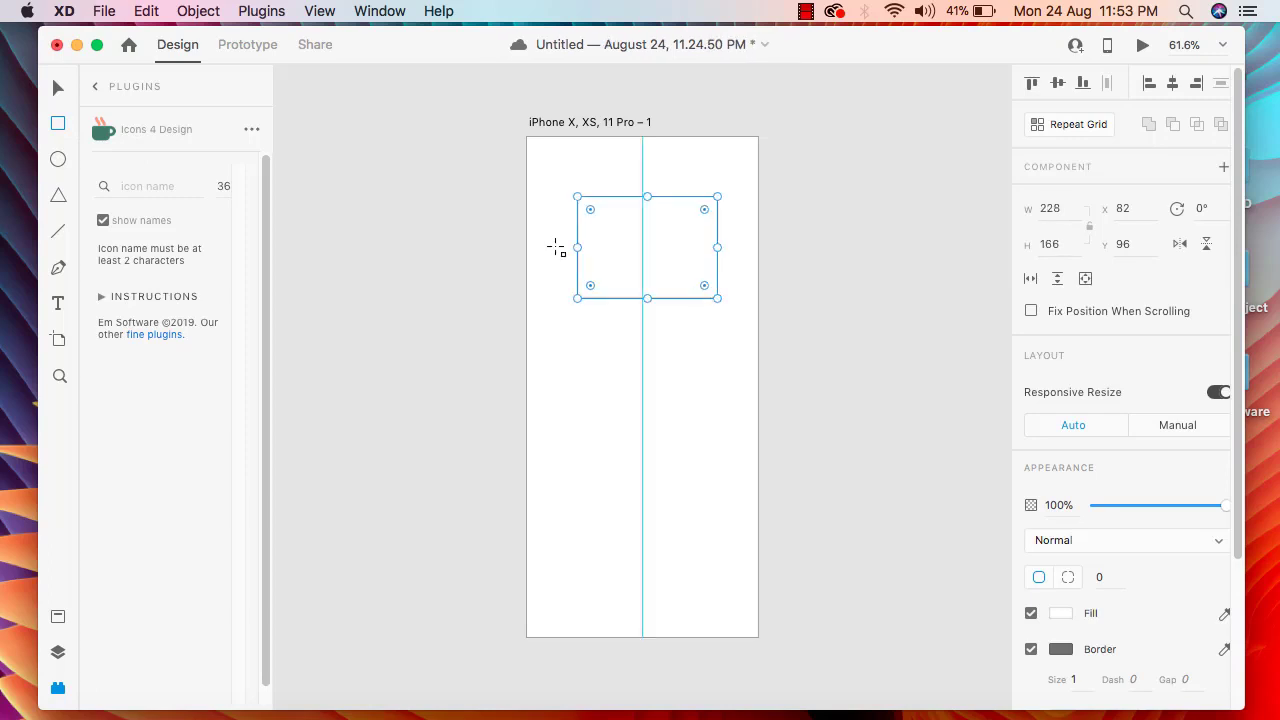
# Resize the rectangle to about 305 by 81 and position it at about X 32, Y 45.
pyautogui.click(52, 123)
pyautogui.click(55, 90)
pyautogui.moveTo(672, 266); pyautogui.dragTo(737, 261)
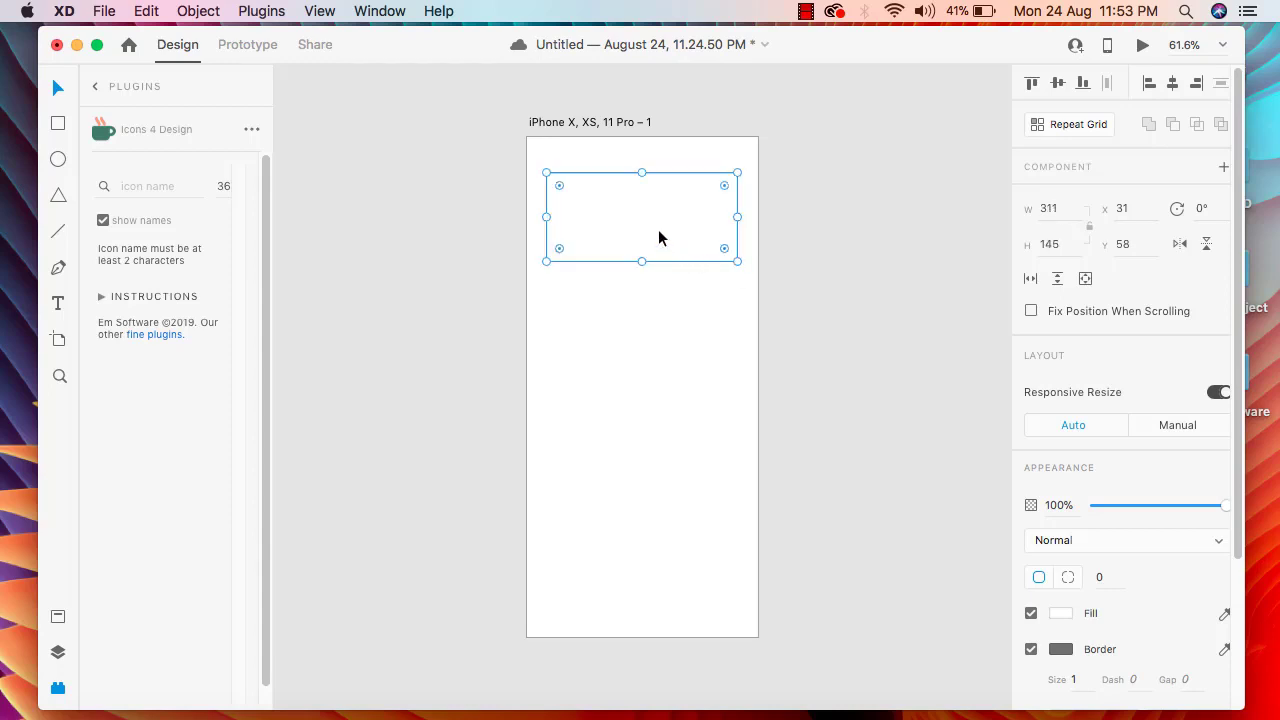
pyautogui.moveTo(658, 237); pyautogui.dragTo(657, 229)
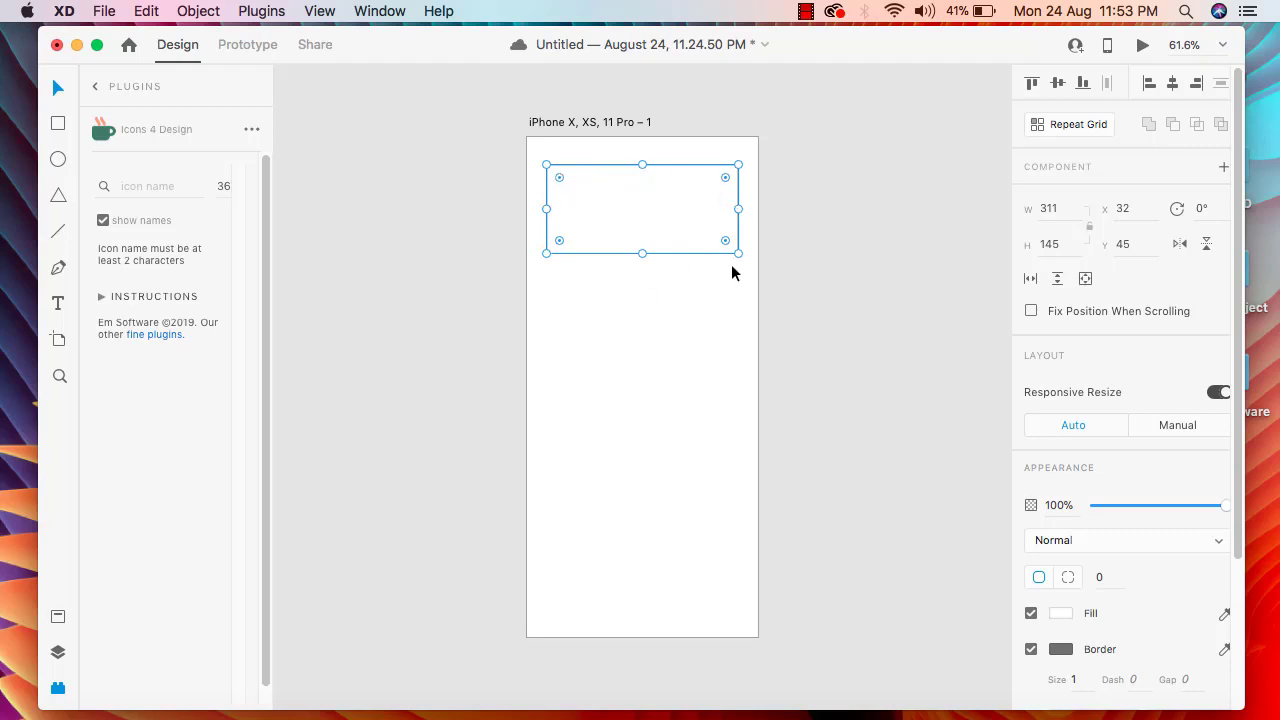
pyautogui.moveTo(738, 254); pyautogui.dragTo(735, 216)
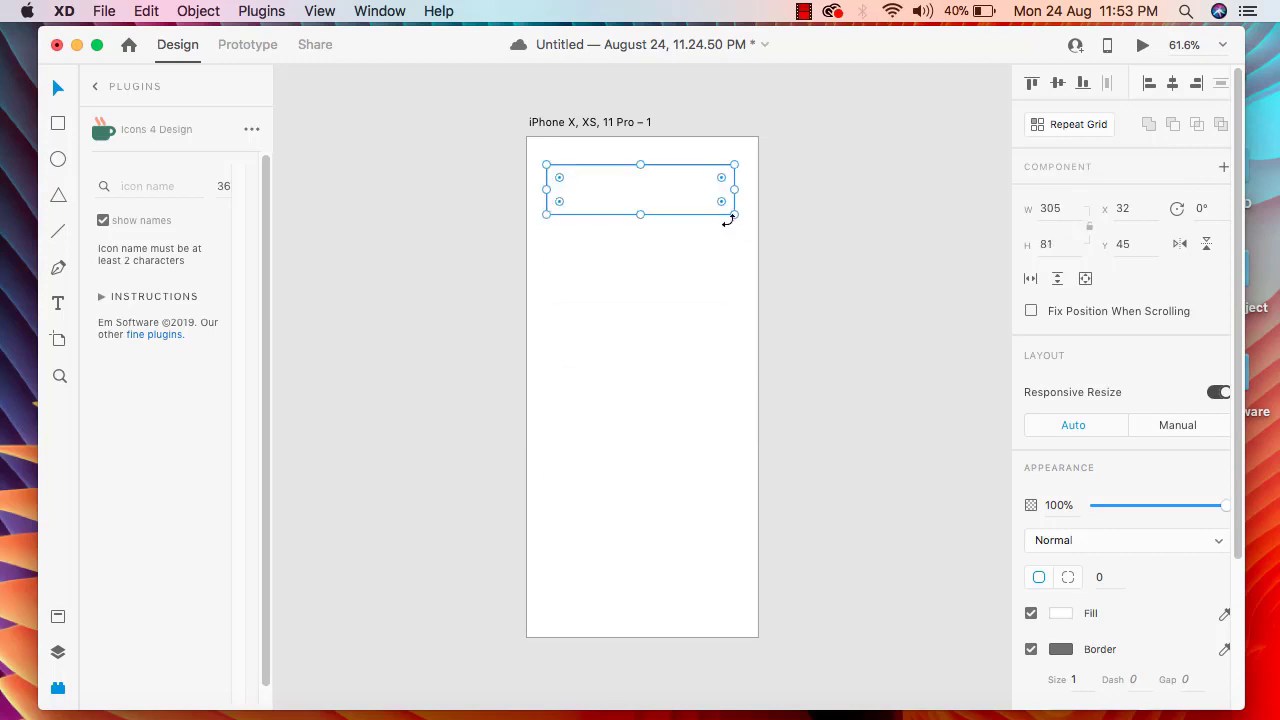
# Set the rectangle's height to 200, and shrink it from the lower edge to about 126 high.
pyautogui.click(1047, 246)
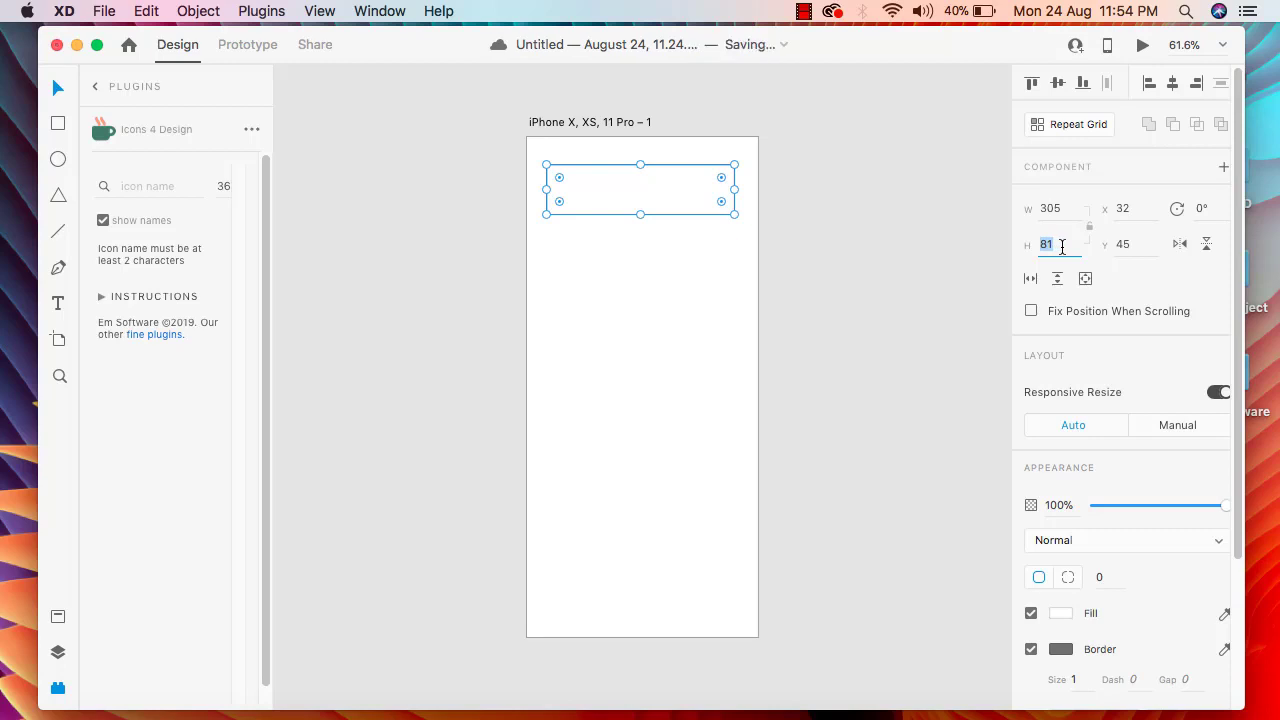
pyautogui.press('BackSpace')
pyautogui.write('200')
pyautogui.press('Return')
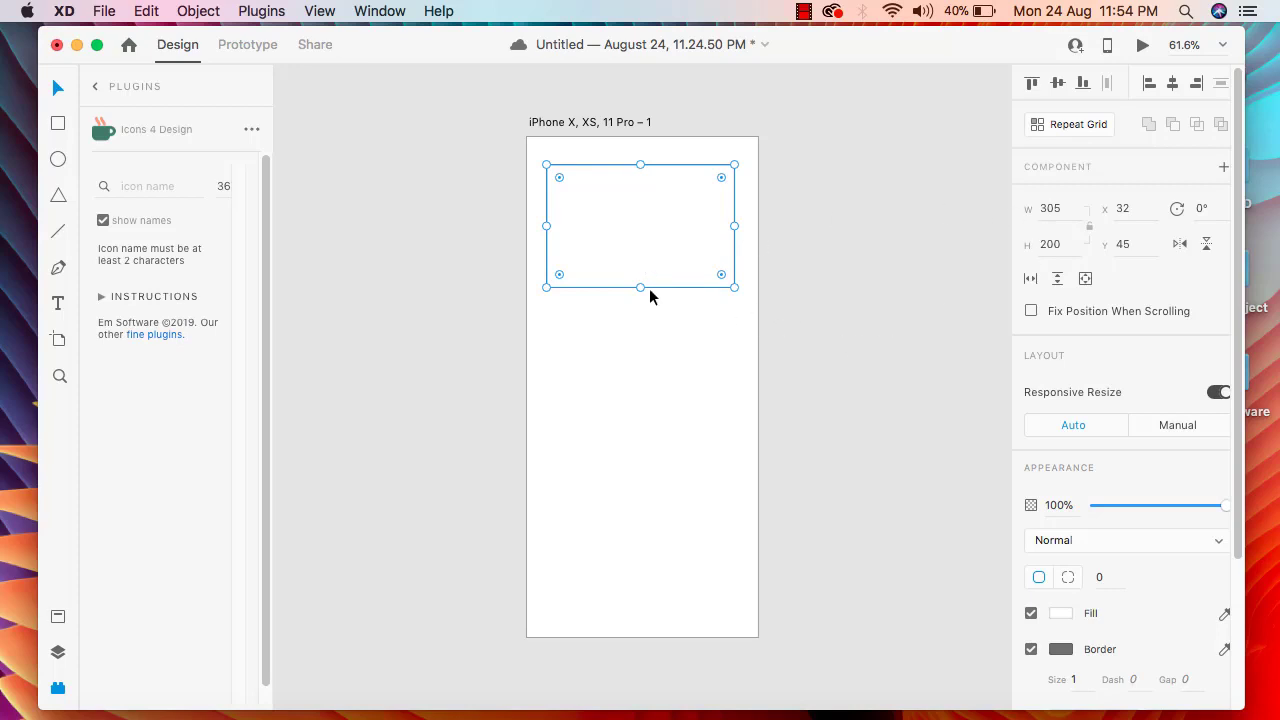
pyautogui.moveTo(643, 289); pyautogui.dragTo(650, 246)
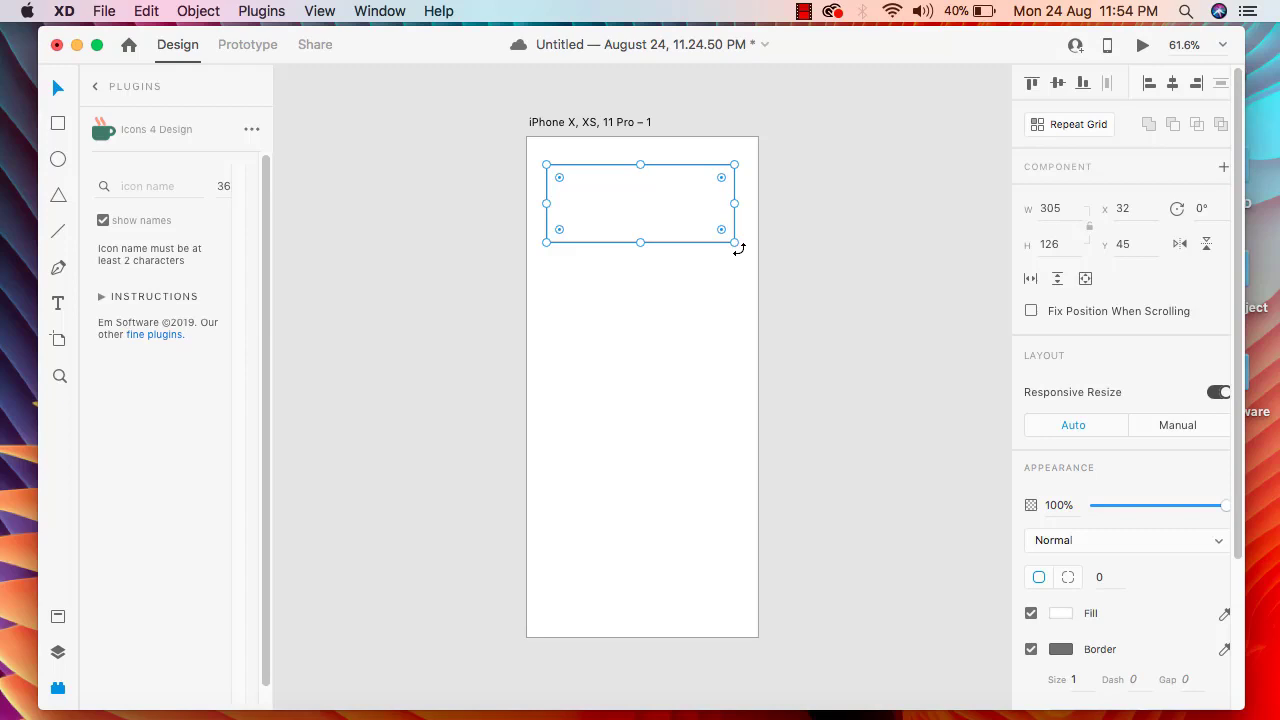
# Rotate the rectangle to about 25° and back to 0°, moving it down to about X 35, Y 115.
pyautogui.moveTo(737, 249); pyautogui.dragTo(727, 309)
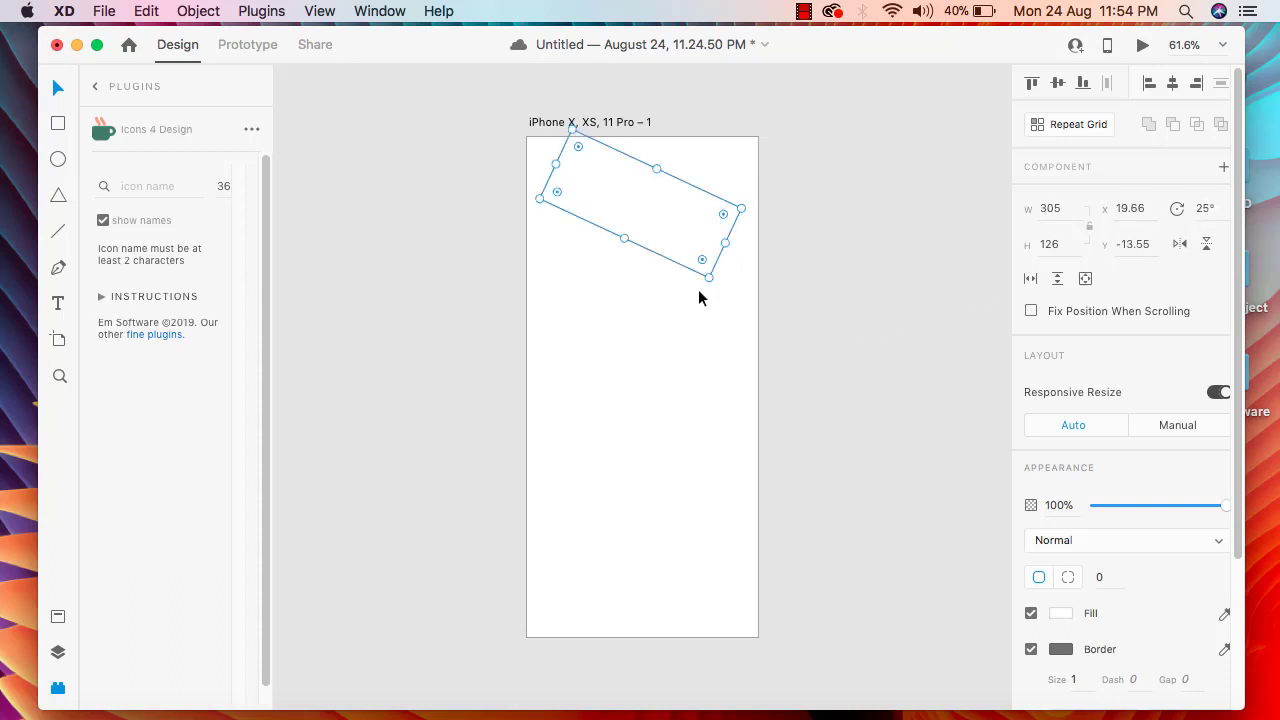
pyautogui.moveTo(668, 233); pyautogui.dragTo(667, 332)
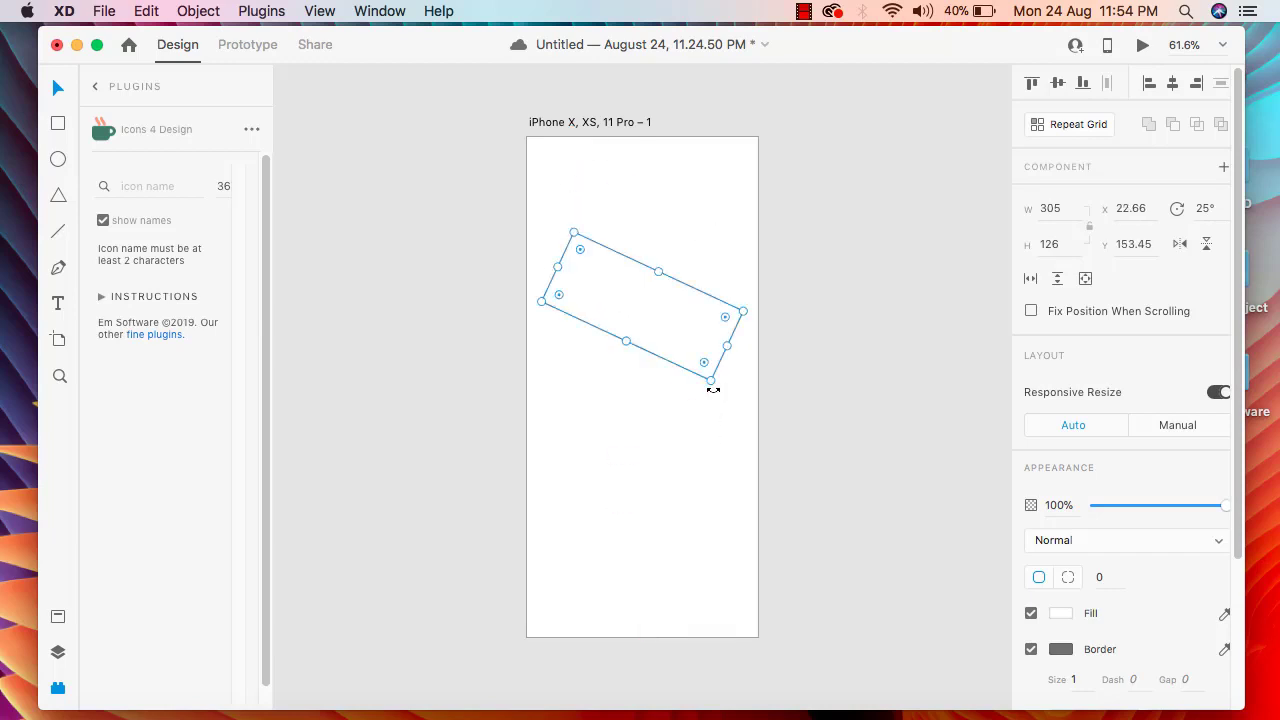
pyautogui.moveTo(712, 389); pyautogui.dragTo(659, 251)
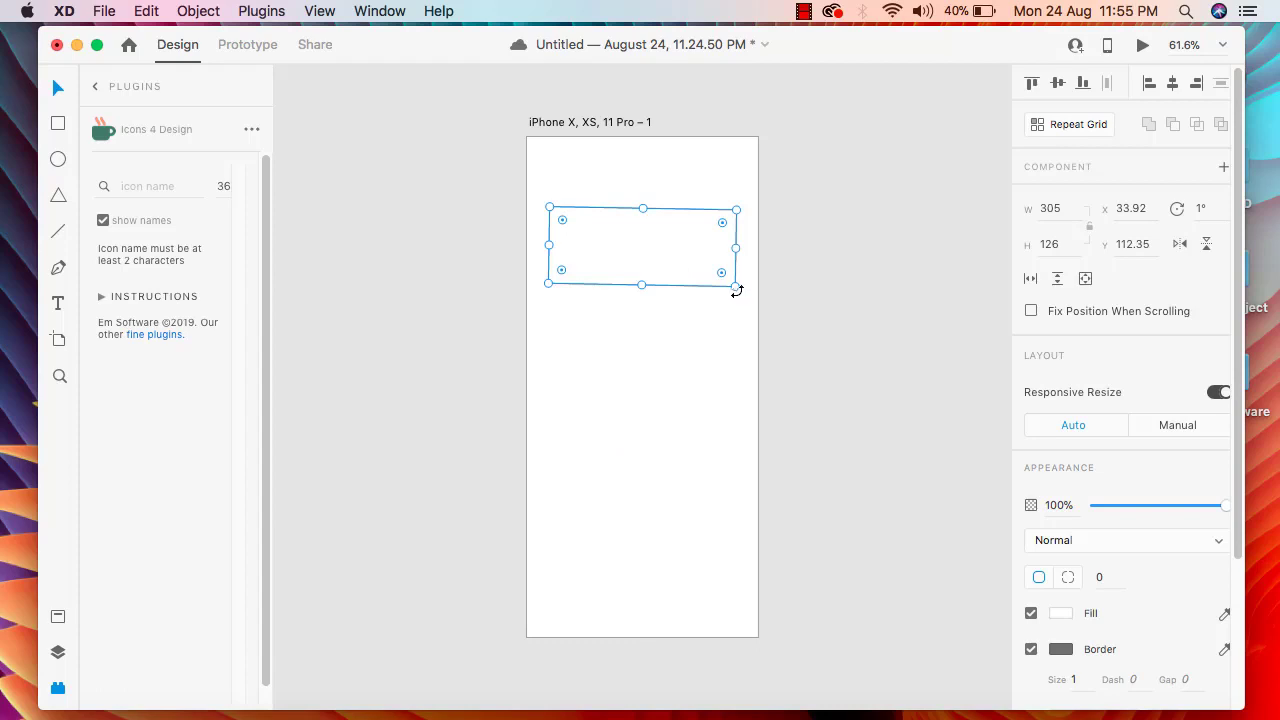
pyautogui.moveTo(737, 289); pyautogui.dragTo(737, 289)
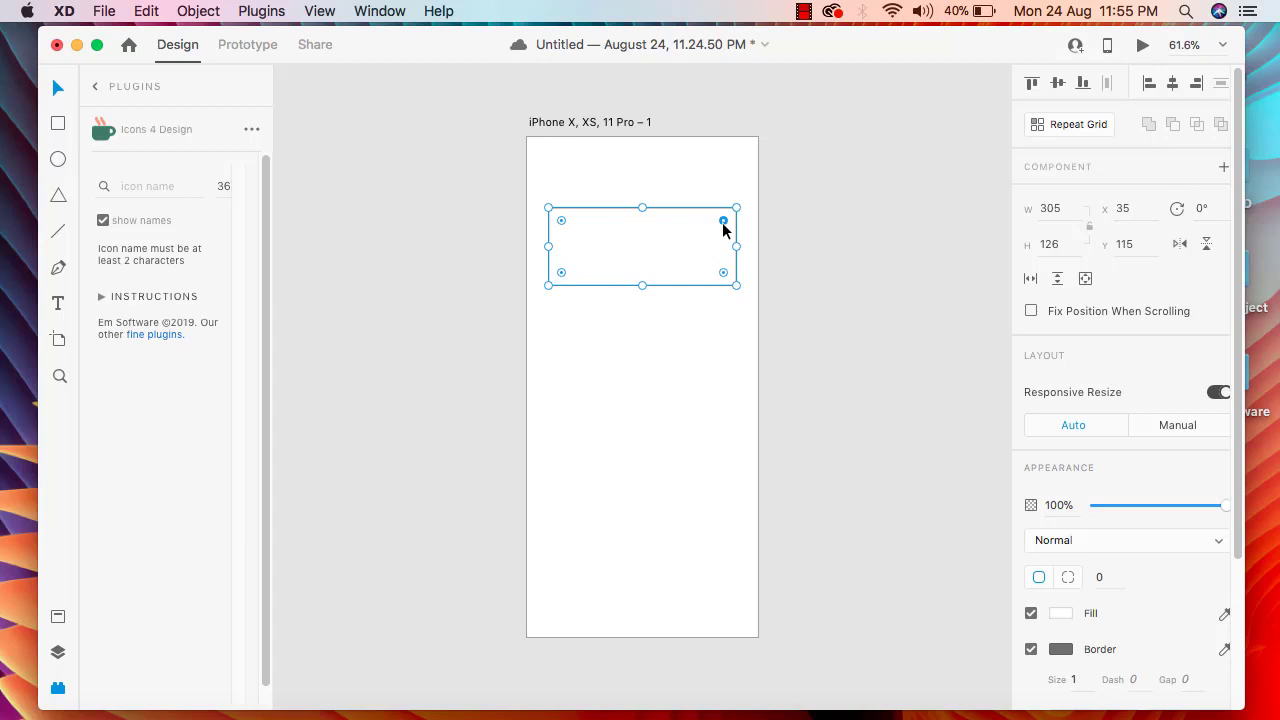
# Round all the rectangle's corners to a radius of about 63, and set the top-left corner alone to 20.
pyautogui.moveTo(720, 223); pyautogui.dragTo(695, 244)
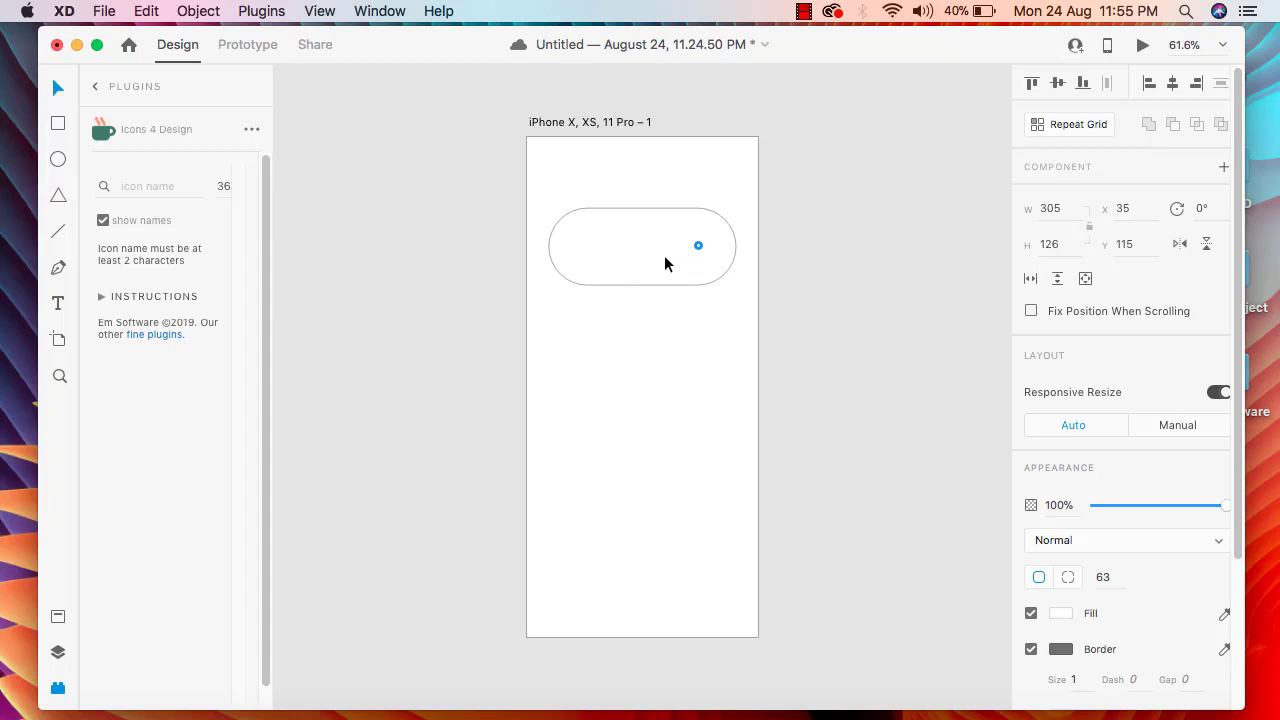
pyautogui.moveTo(668, 254); pyautogui.dragTo(668, 254)
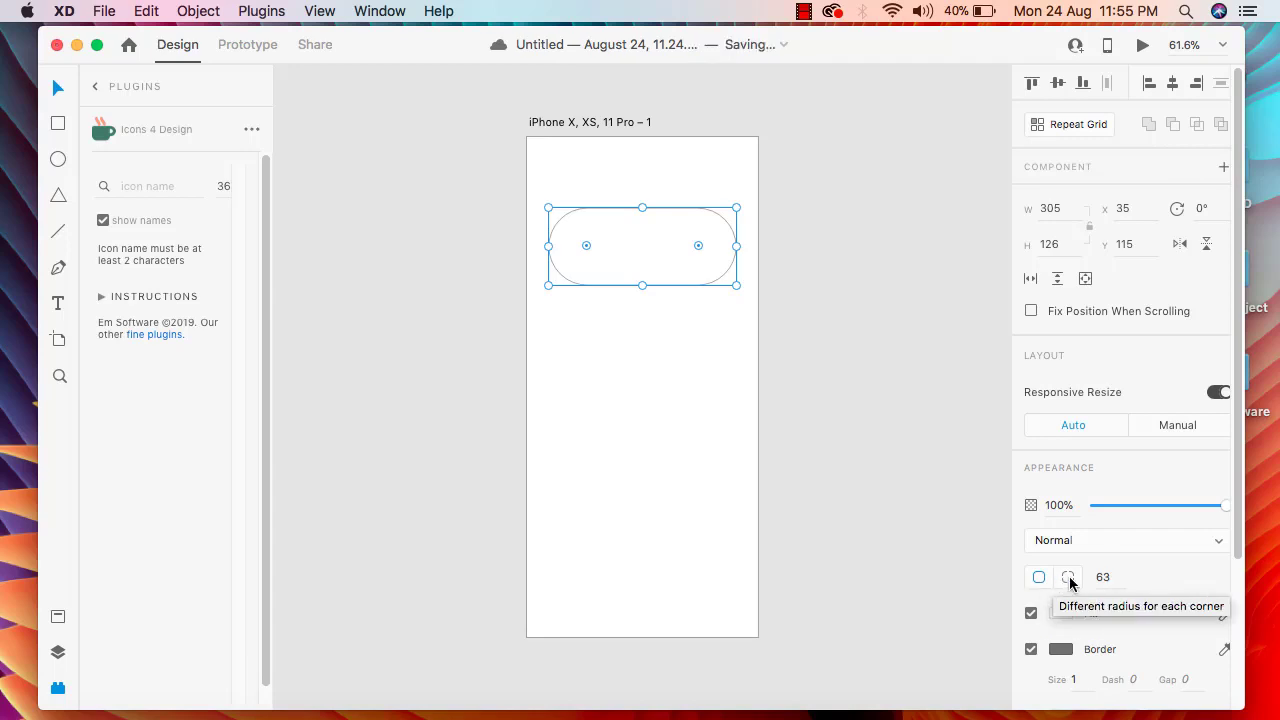
pyautogui.click(1069, 578)
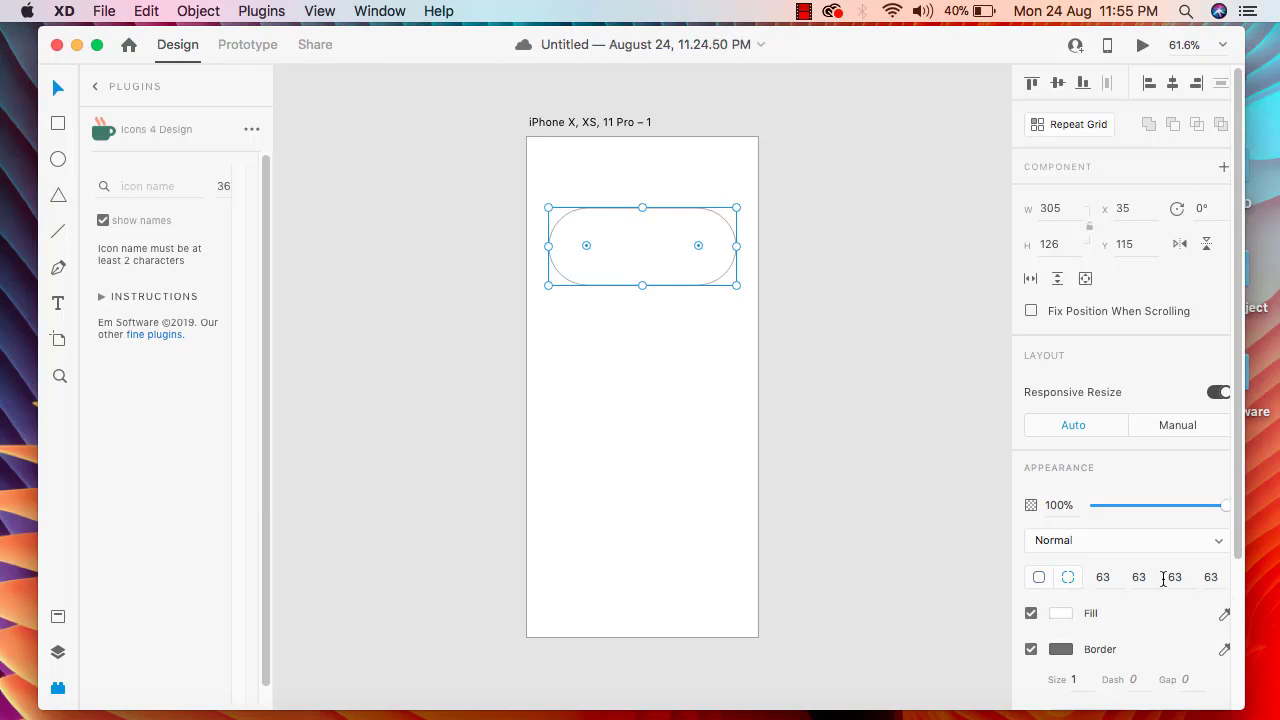
pyautogui.click(1108, 582)
pyautogui.press('BackSpace')
pyautogui.write('20')
pyautogui.click(866, 409)
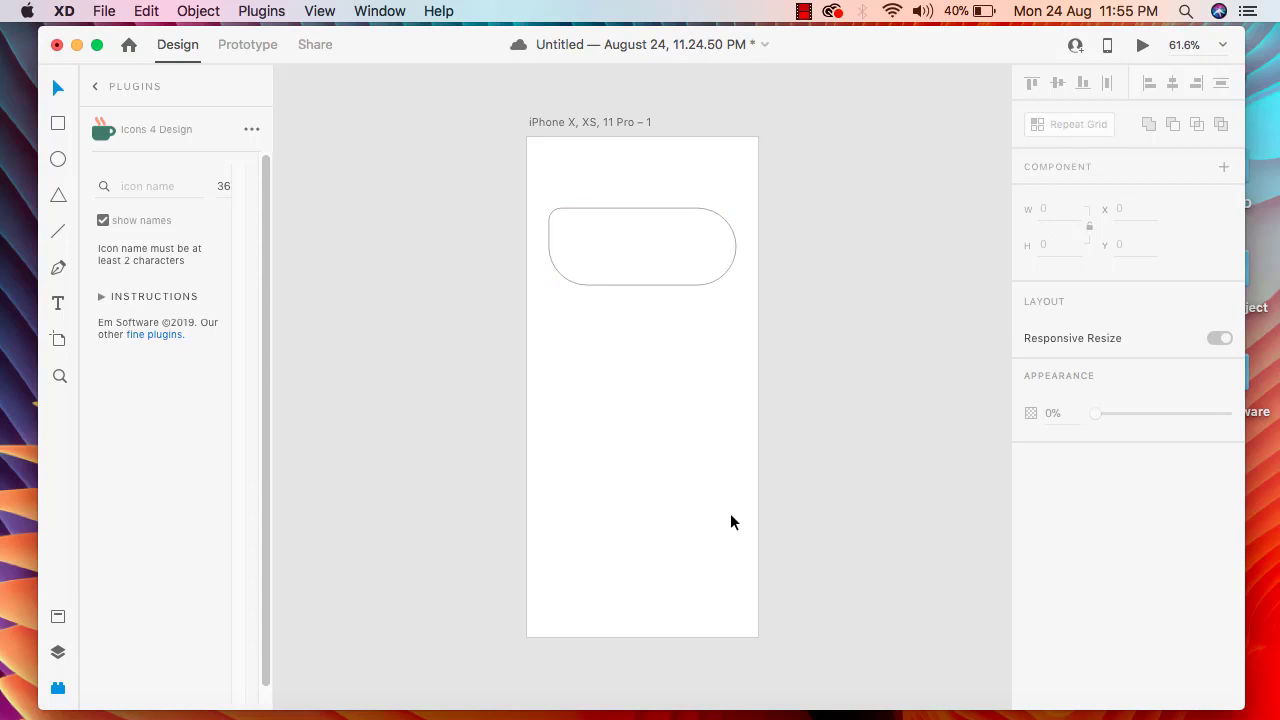
# Pull the corner rounding back out so that all the rectangle's corners are square.
pyautogui.click(677, 260)
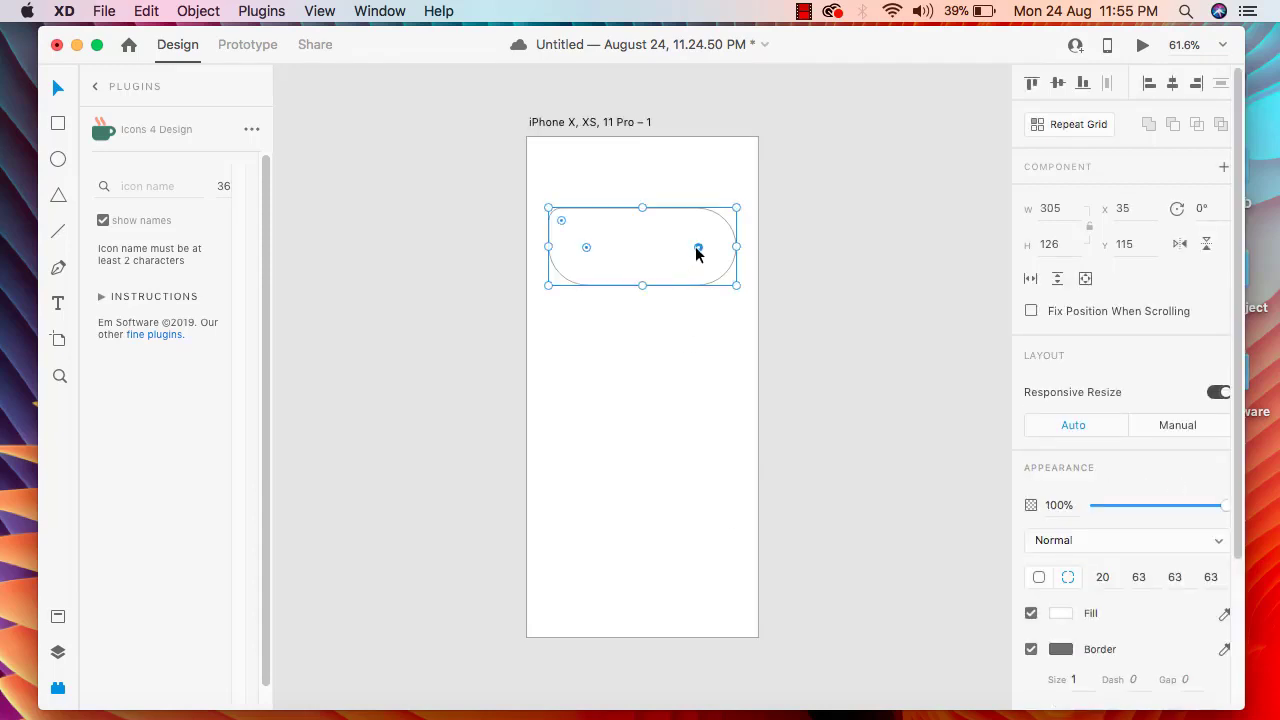
pyautogui.moveTo(696, 247); pyautogui.dragTo(780, 308)
pyautogui.click(678, 340)
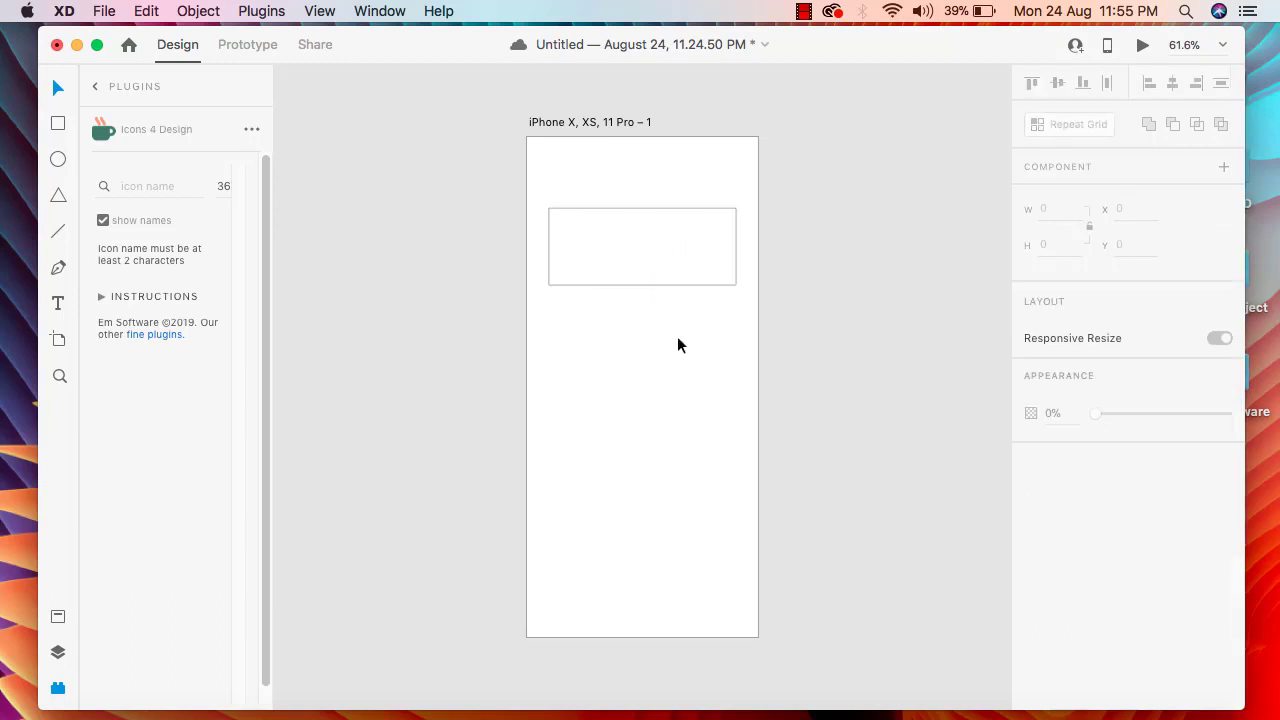
# Set the same corner radius of 90 for all corners of the rectangle.
pyautogui.click(655, 250)
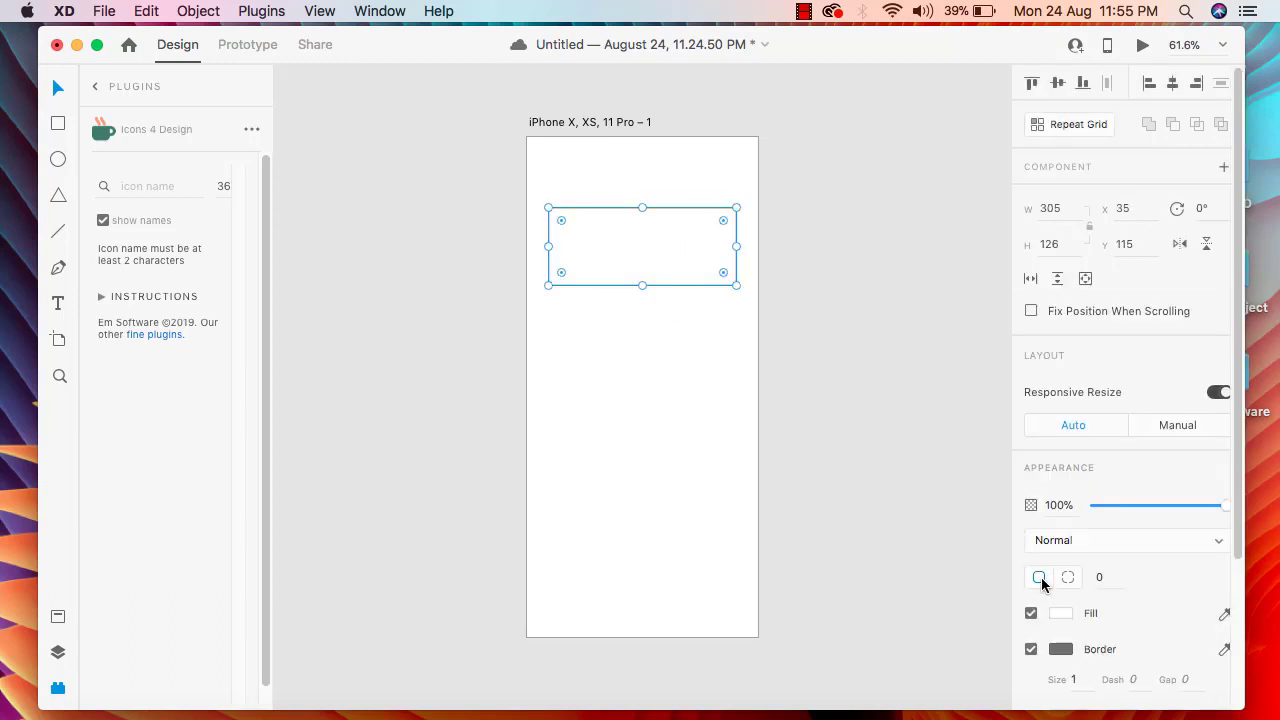
pyautogui.click(1104, 579)
pyautogui.write('100')
pyautogui.click(927, 514)
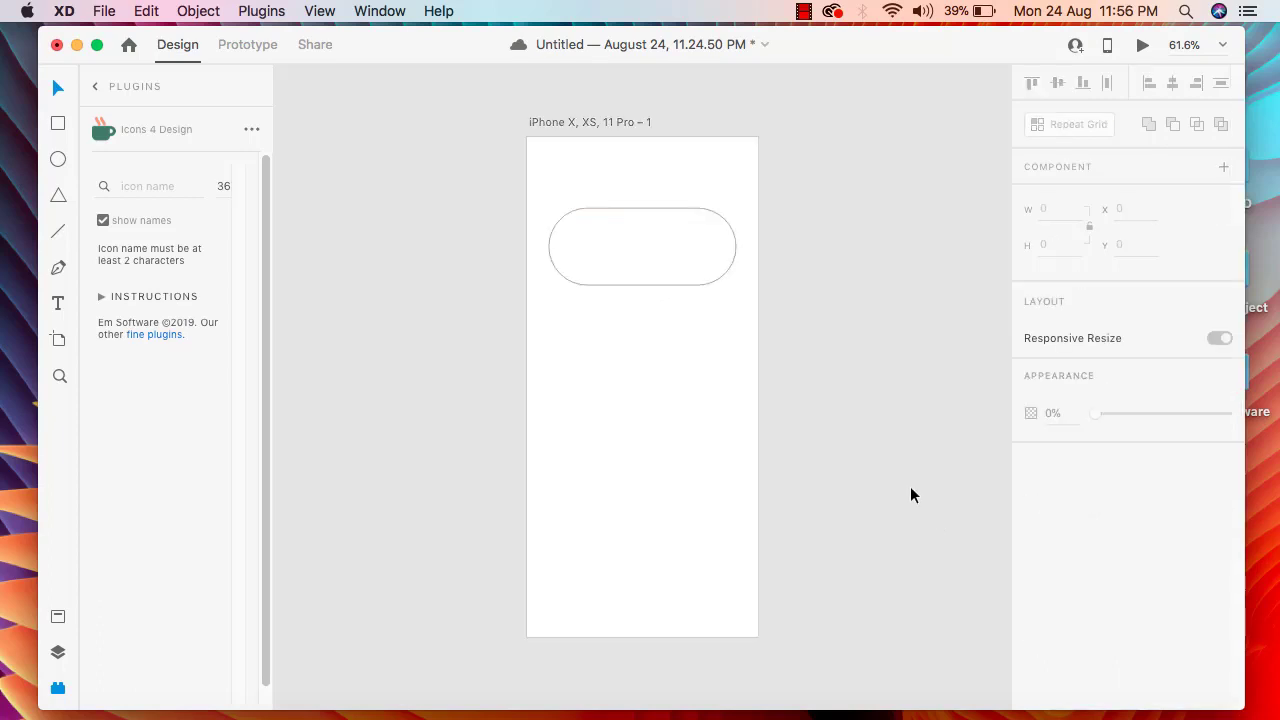
pyautogui.click(709, 269)
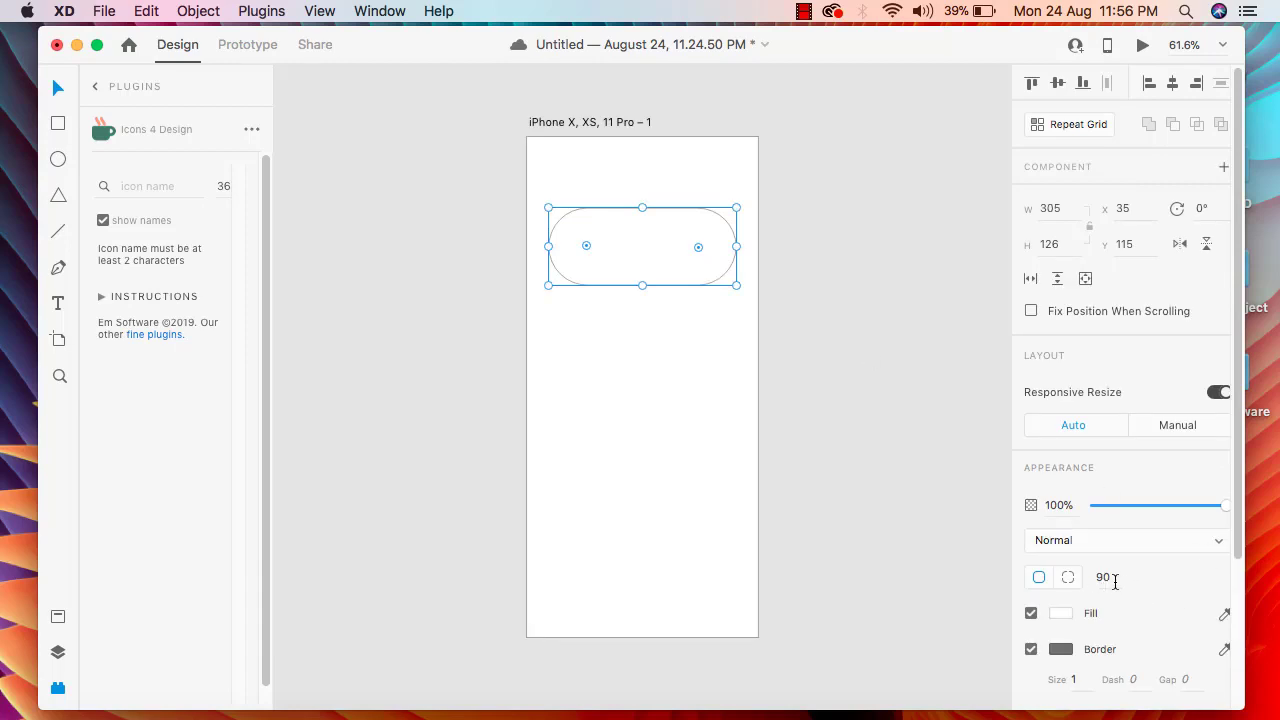
pyautogui.click(1115, 580)
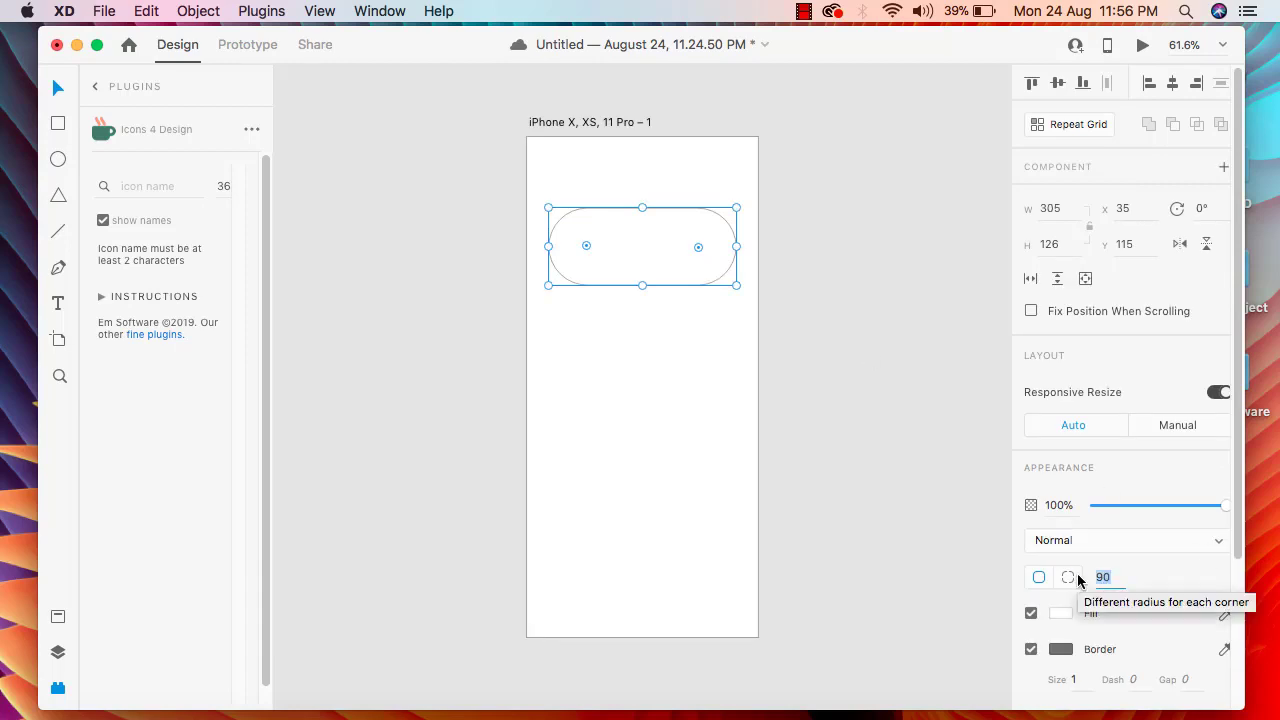
pyautogui.press('BackSpace')
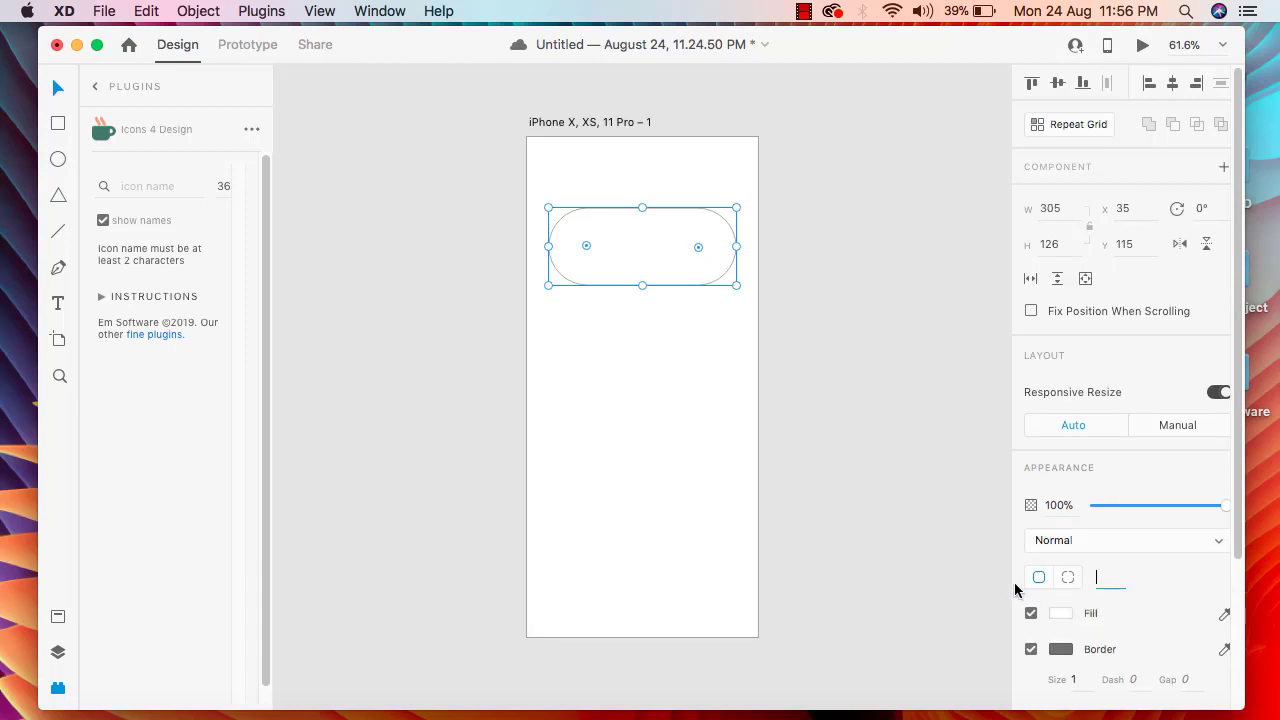
pyautogui.click(1068, 580)
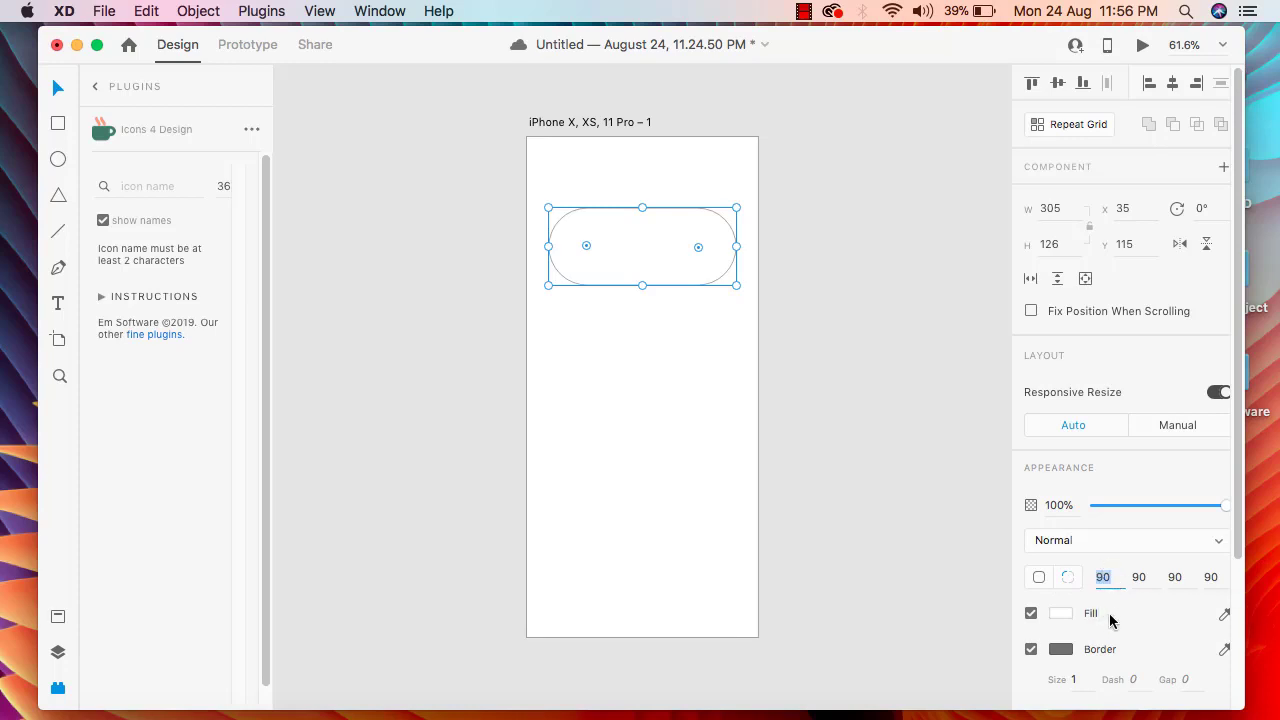
pyautogui.click(965, 594)
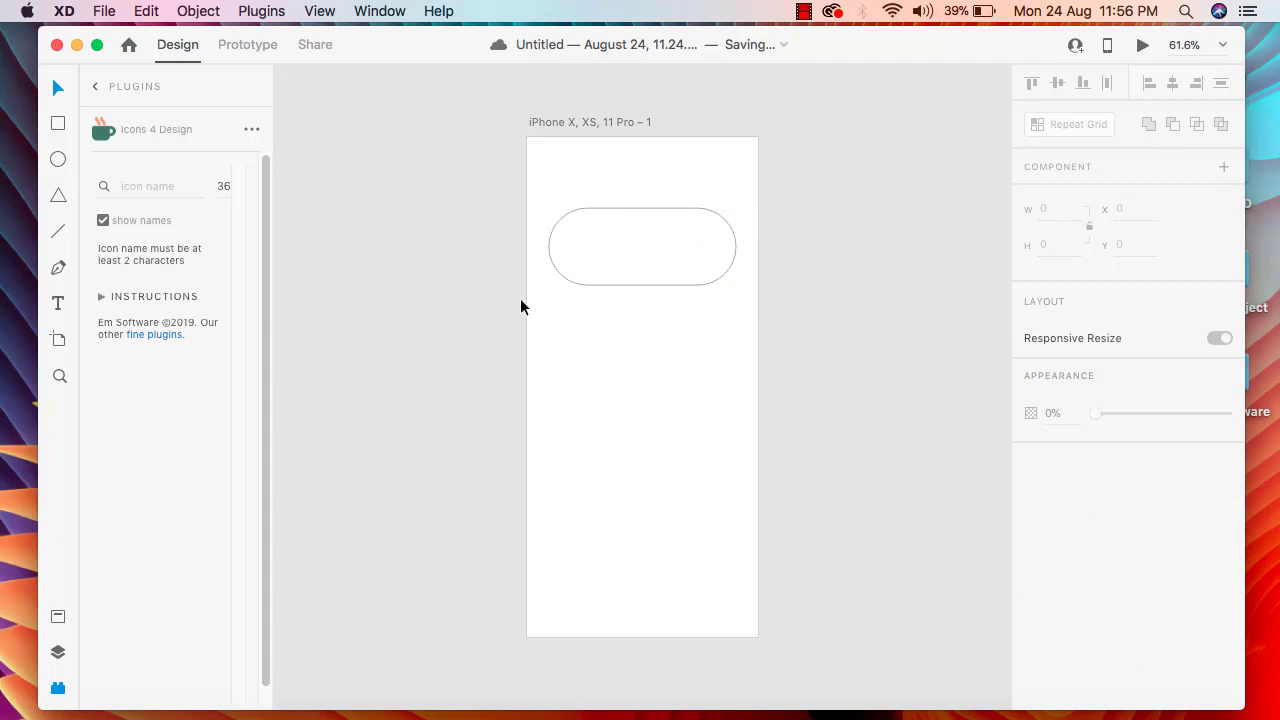
# Reset the uniform corner radius of the pill-shaped rectangle to 0.
pyautogui.click(615, 250)
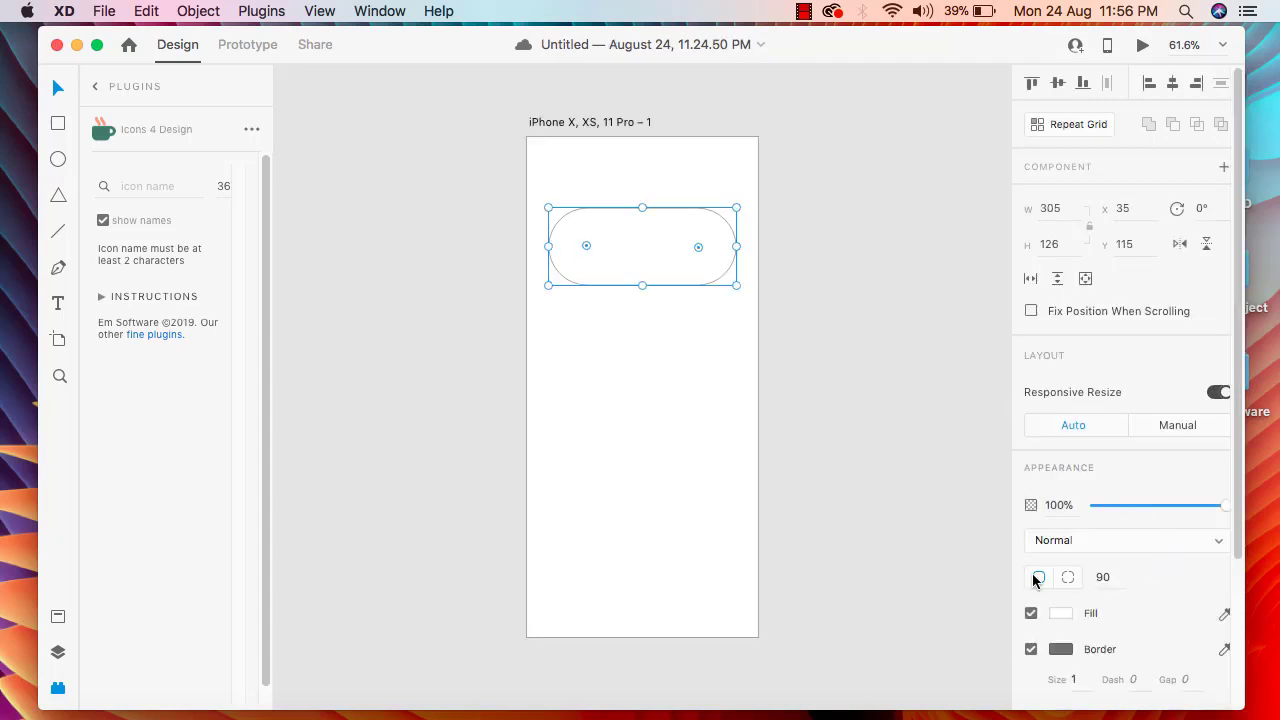
pyautogui.click(1036, 578)
pyautogui.moveTo(700, 251); pyautogui.dragTo(742, 359)
pyautogui.click(744, 362)
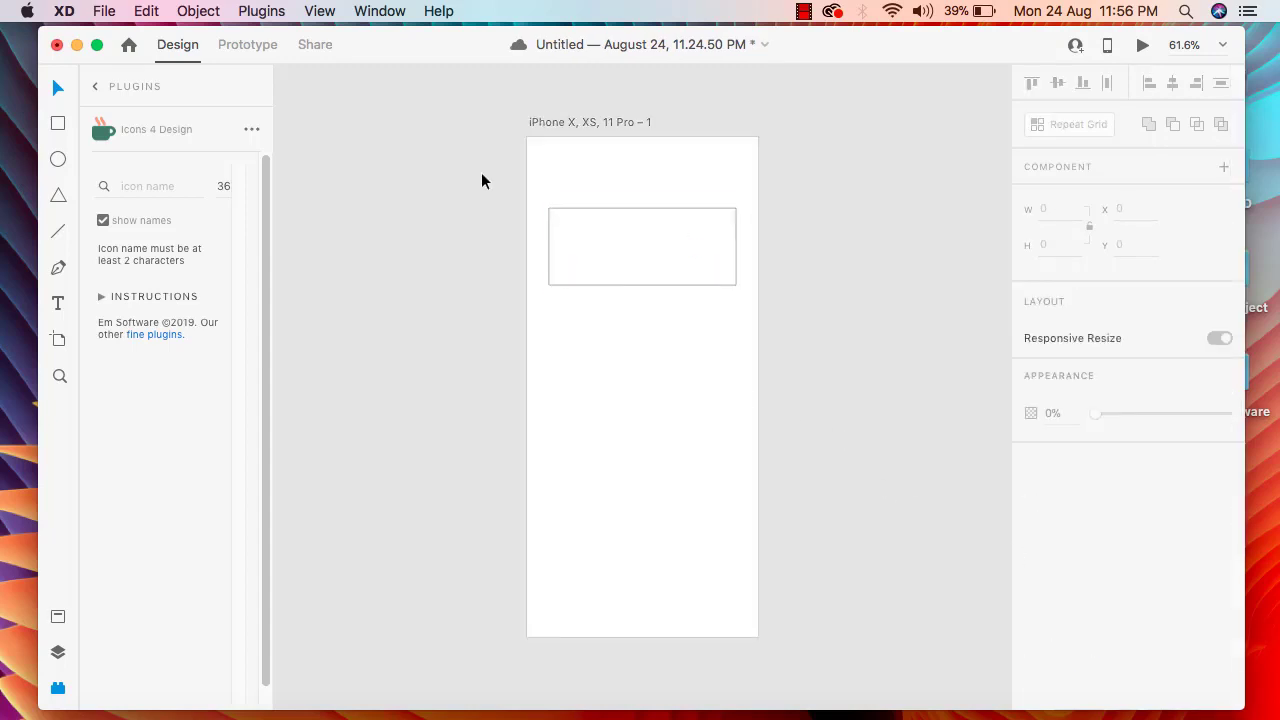
# Enable a different radius for each corner of the rectangle and set the top-left radius to 80.
pyautogui.click(640, 272)
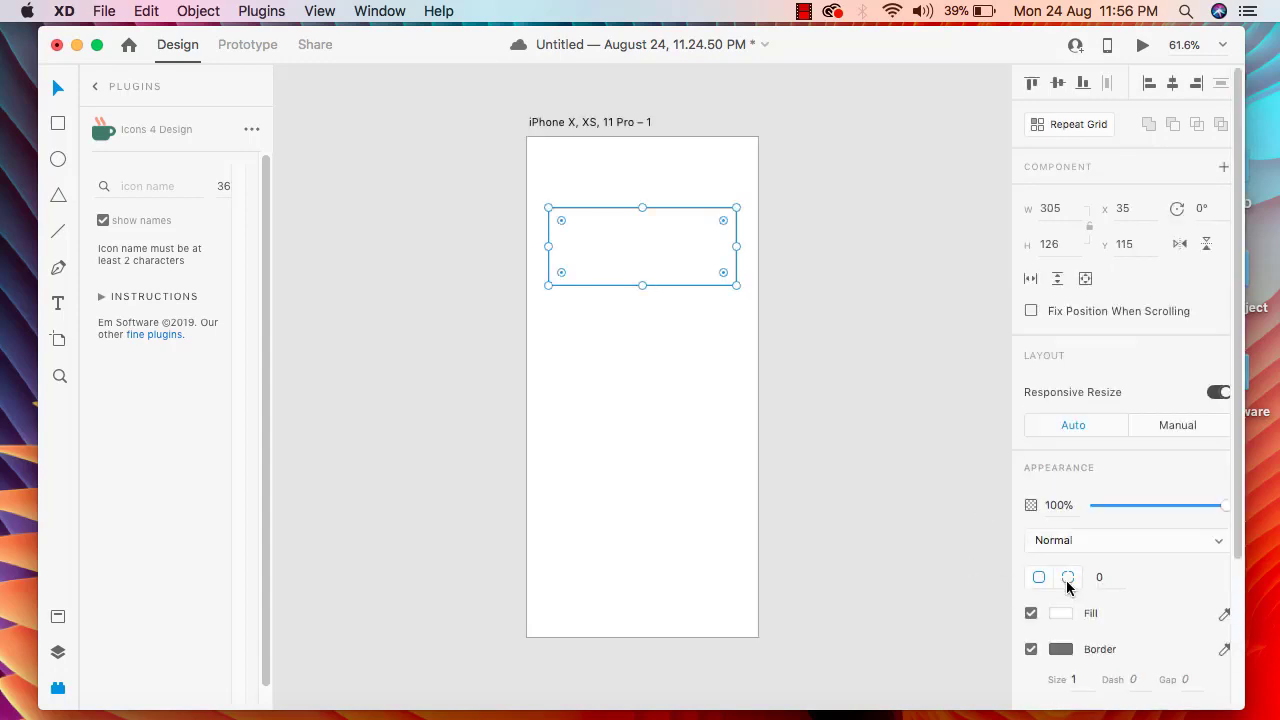
pyautogui.click(1067, 580)
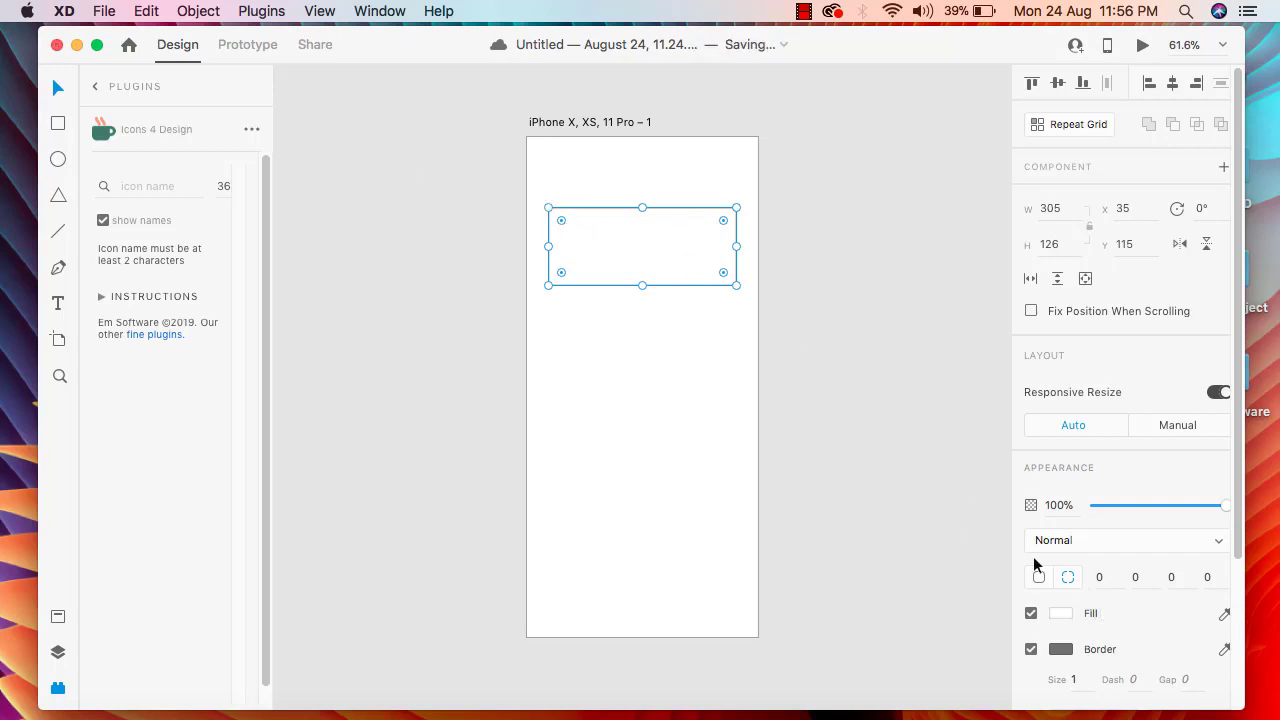
pyautogui.click(1108, 584)
pyautogui.write('60')
pyautogui.click(757, 400)
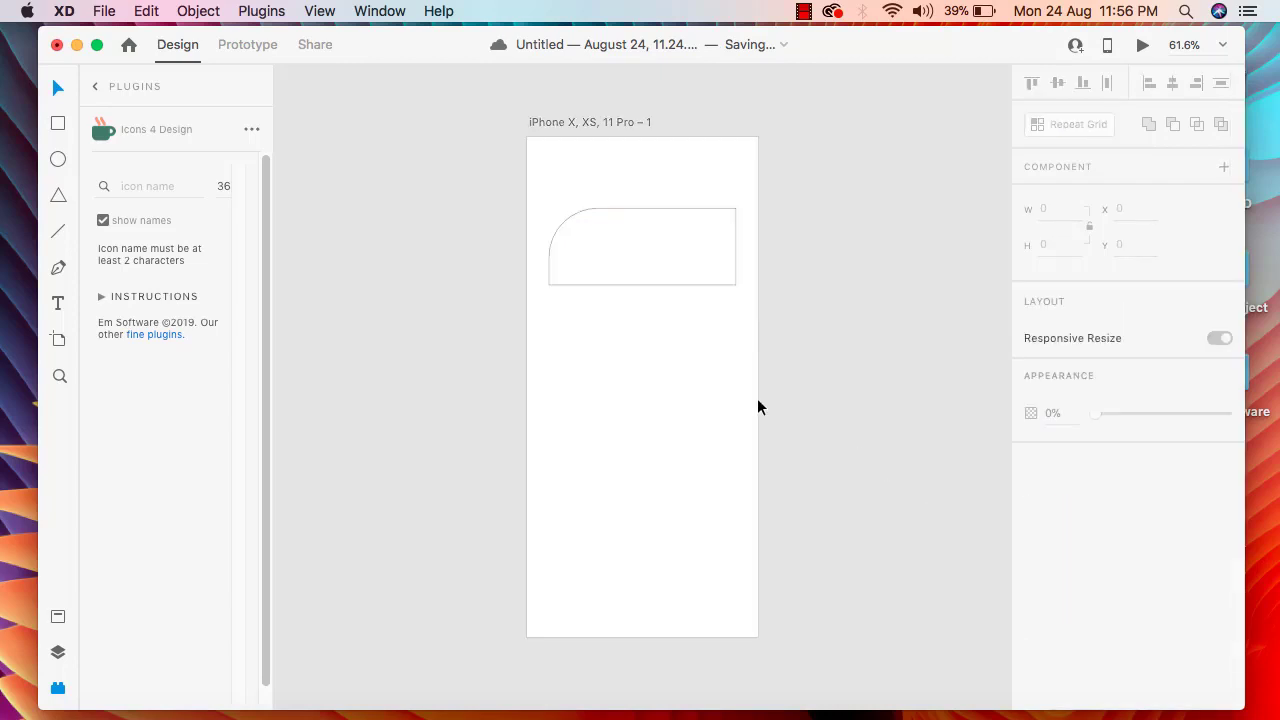
# Set the rectangle's bottom-right corner radius to 80 and keep the shape selected.
pyautogui.click(648, 240)
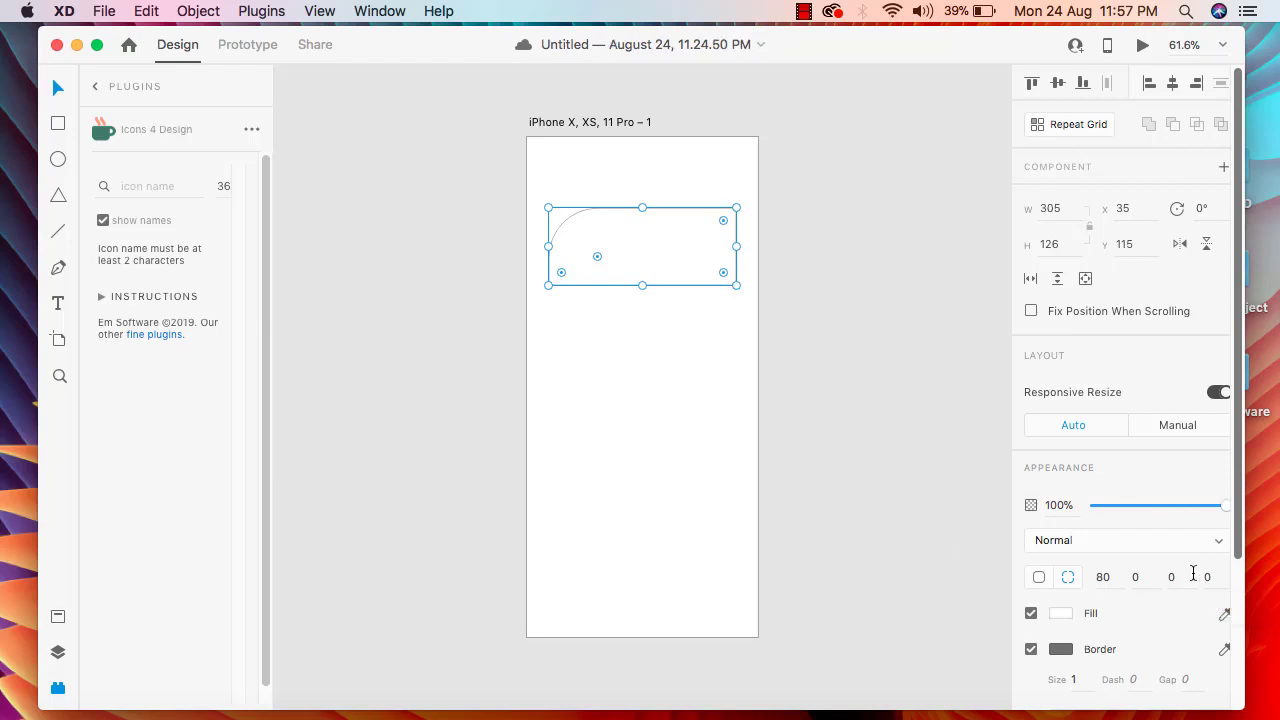
pyautogui.click(1187, 576)
pyautogui.press('BackSpace')
pyautogui.write('80')
pyautogui.click(923, 428)
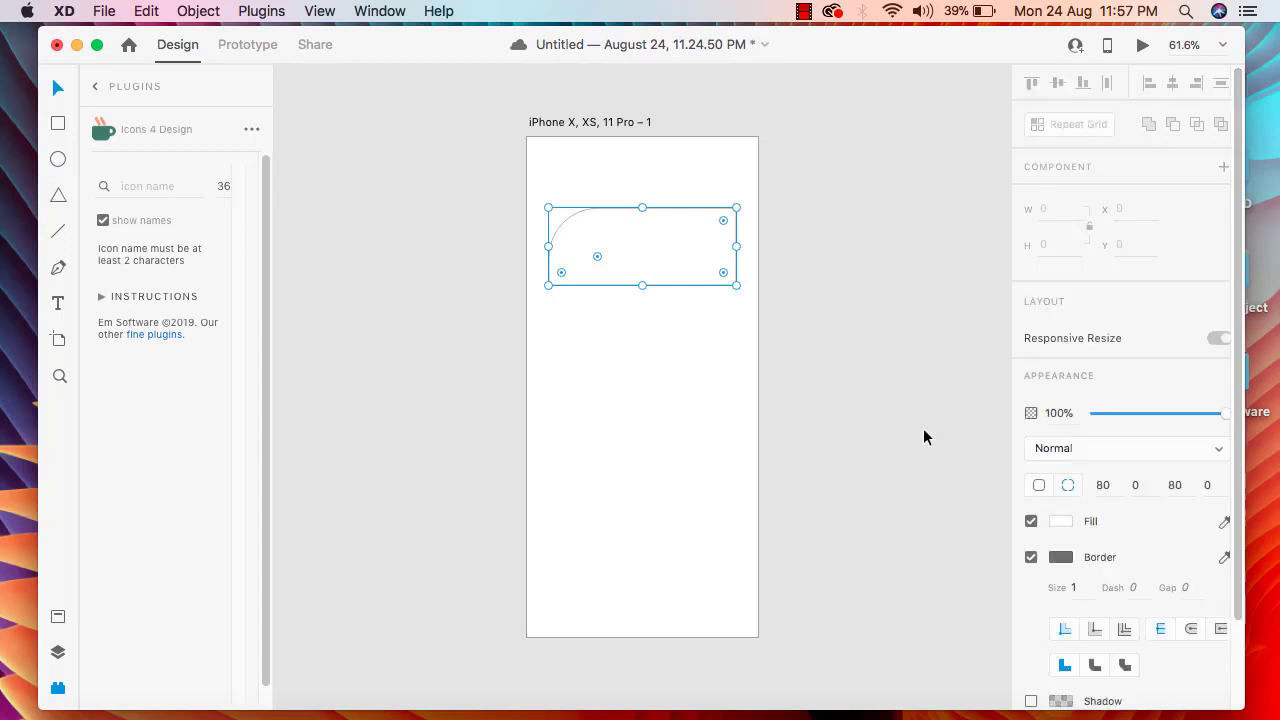
pyautogui.click(677, 247)
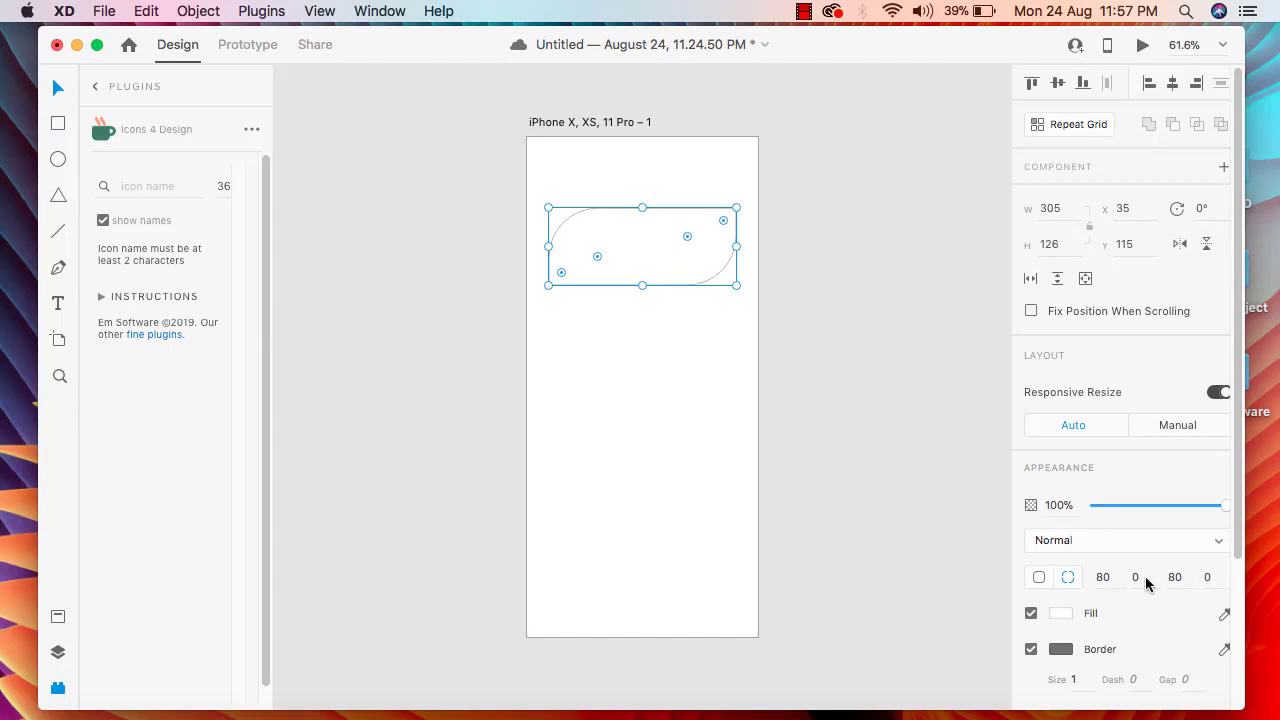
# Fill the rectangle with solid dark blue #221991 and move it up on the artboard to Y 64.
pyautogui.scroll(-2, 1130, 572)
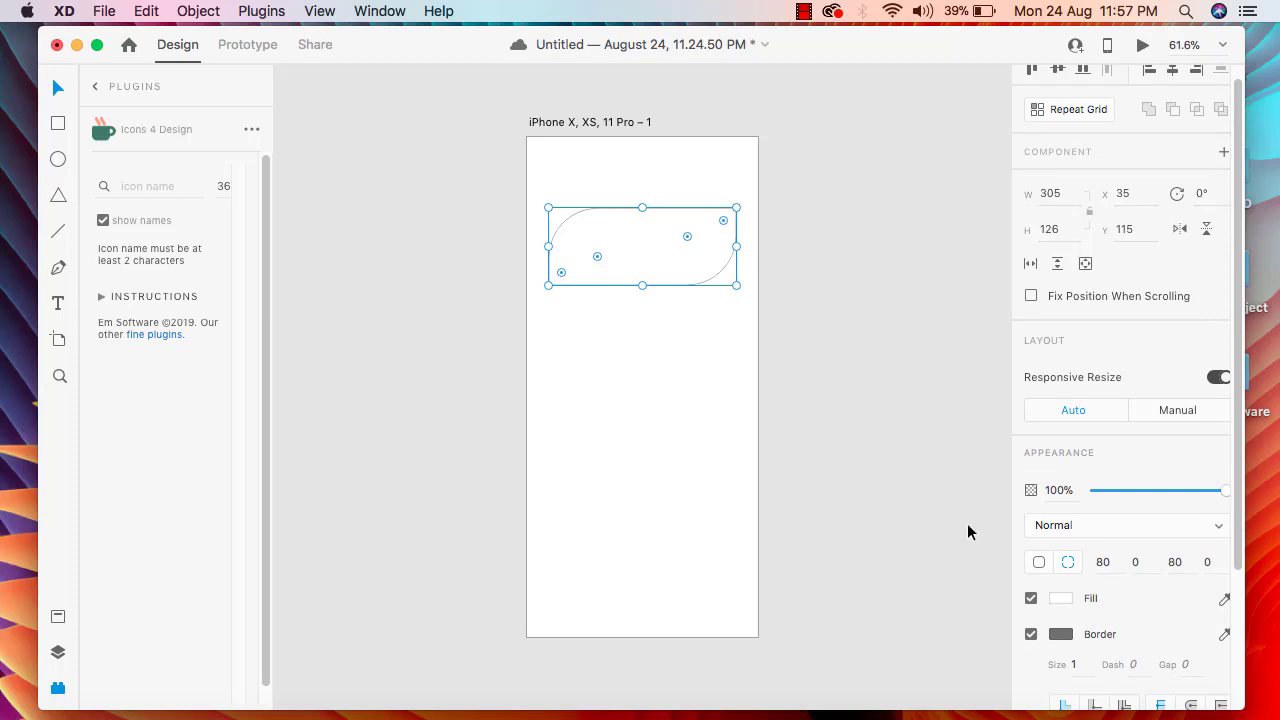
pyautogui.scroll(-1, 1066, 559)
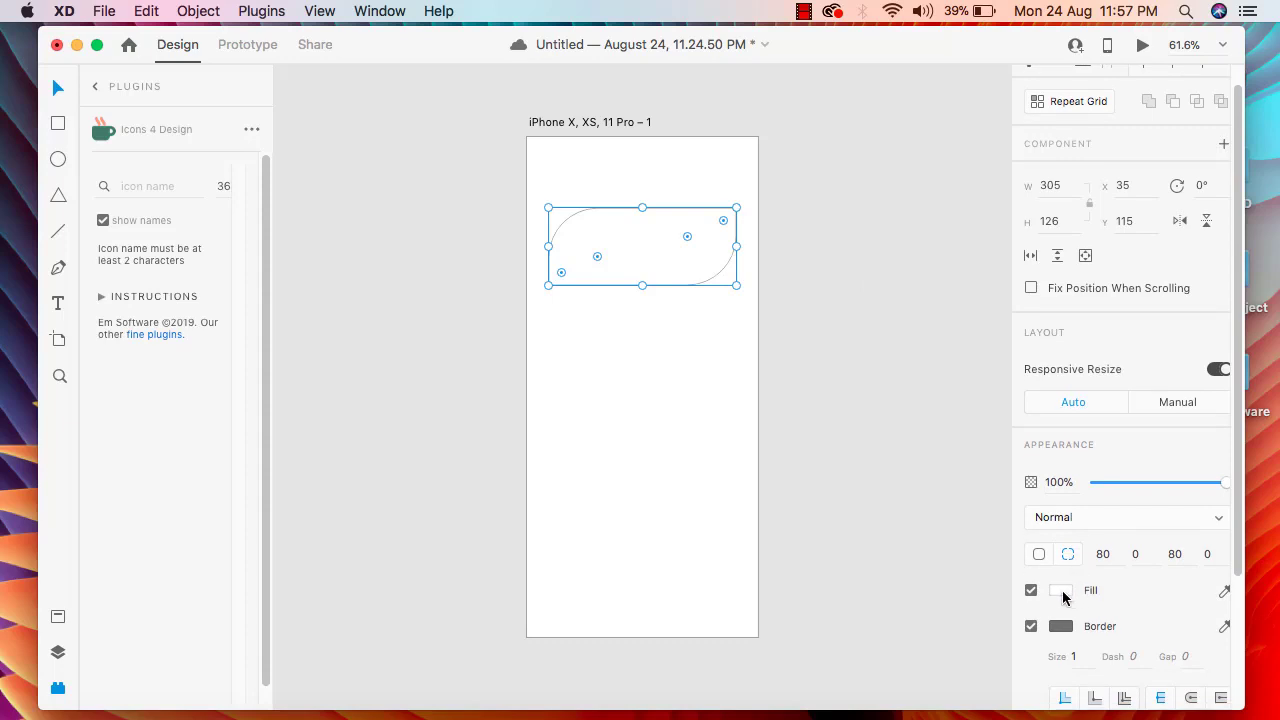
pyautogui.click(1063, 596)
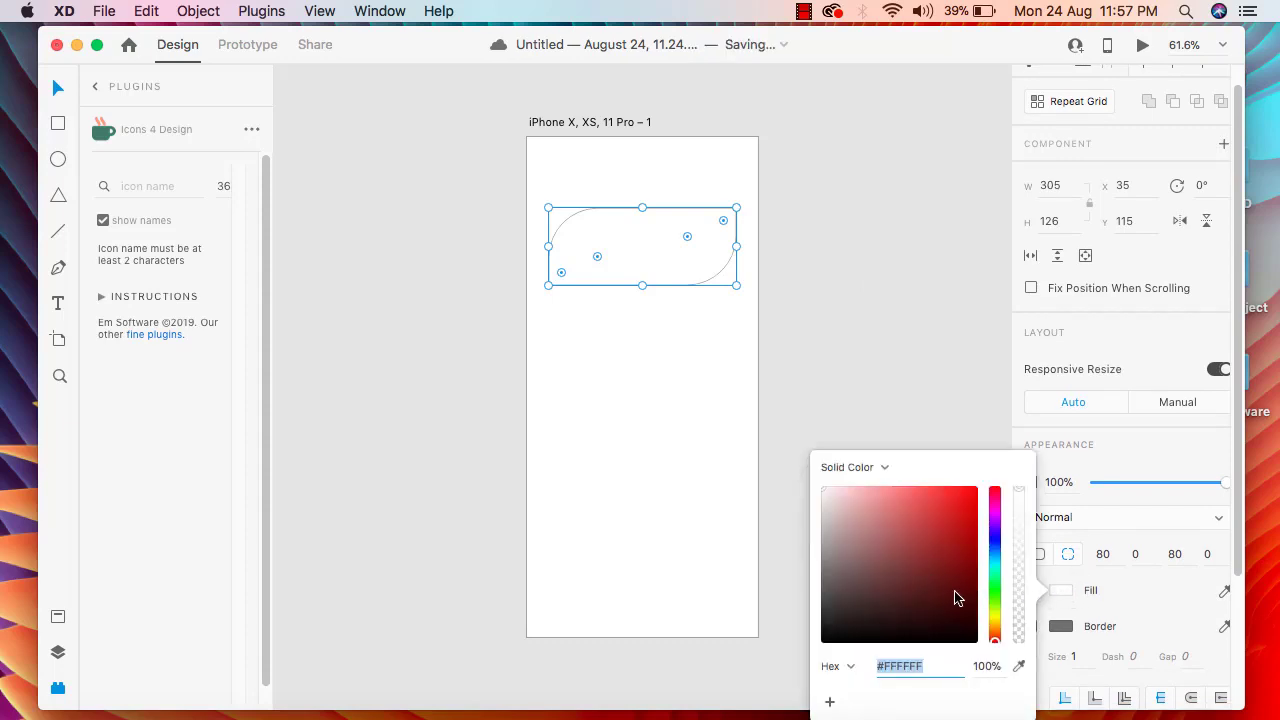
pyautogui.click(994, 537)
pyautogui.moveTo(947, 497); pyautogui.dragTo(950, 558)
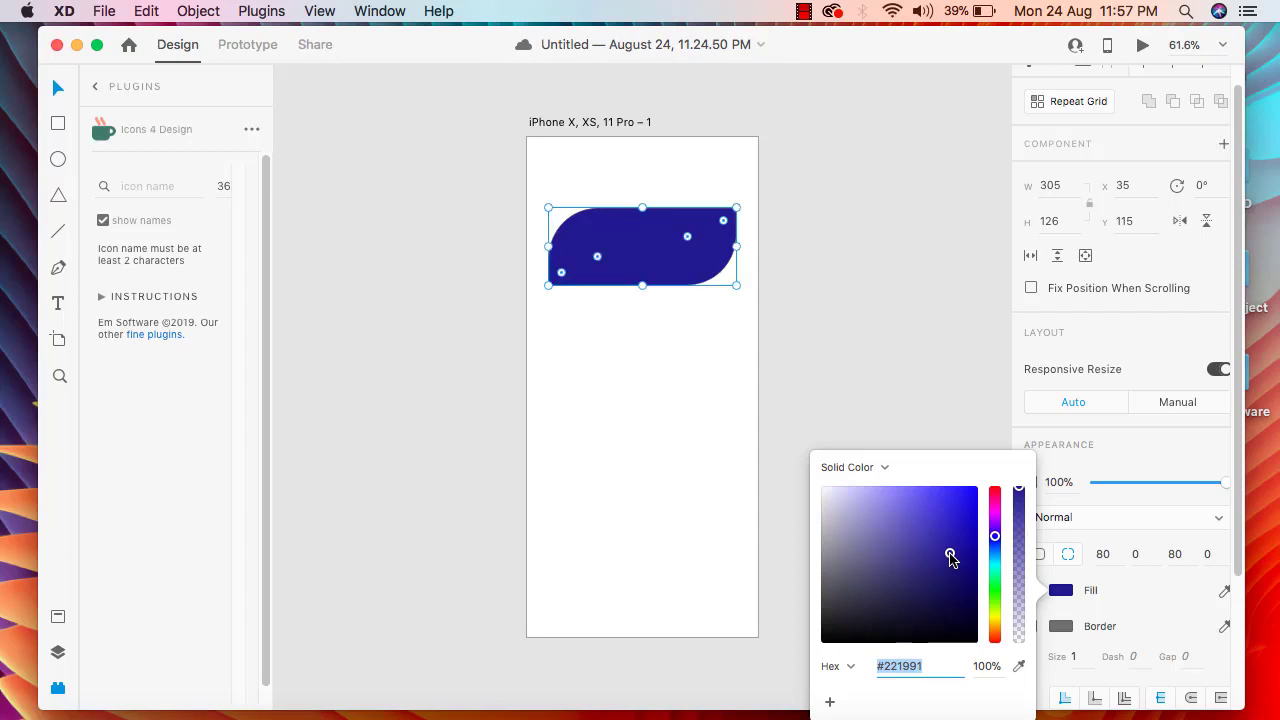
pyautogui.click(945, 325)
pyautogui.moveTo(651, 254); pyautogui.dragTo(650, 231)
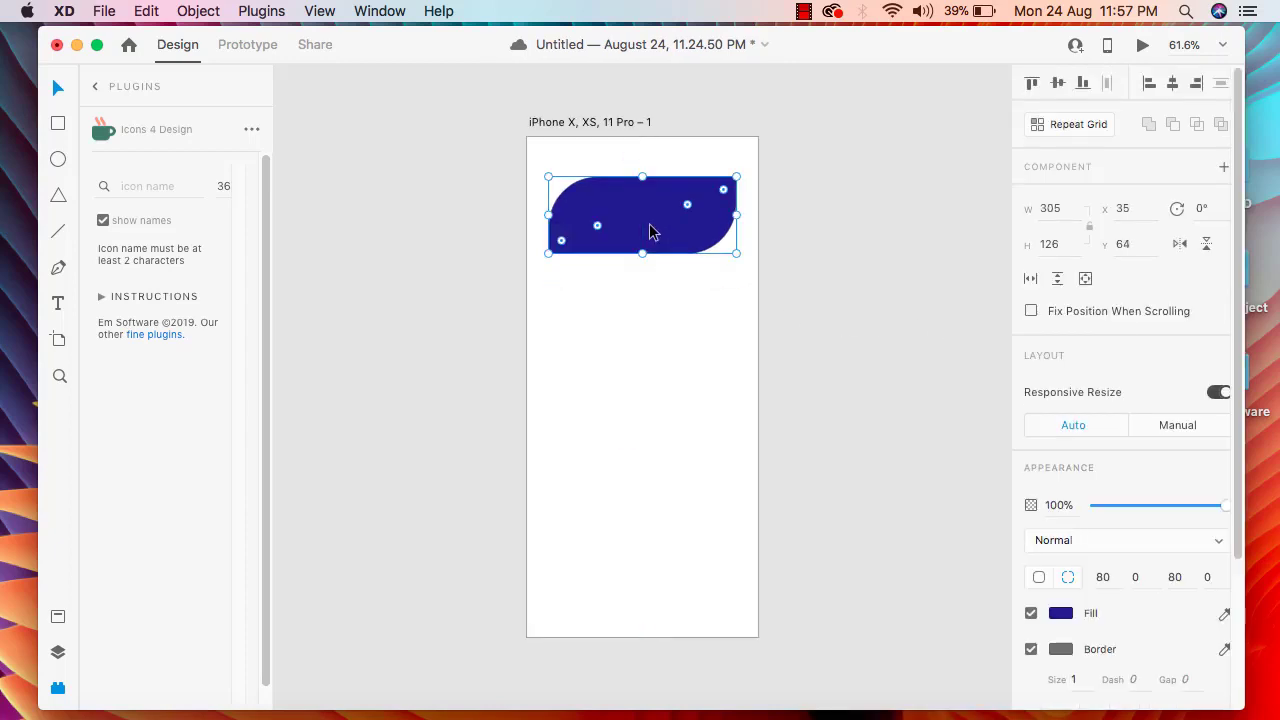
pyautogui.click(903, 393)
# Turn the blue shape's border off and back on.
pyautogui.click(646, 223)
pyautogui.scroll(-2, 1172, 582)
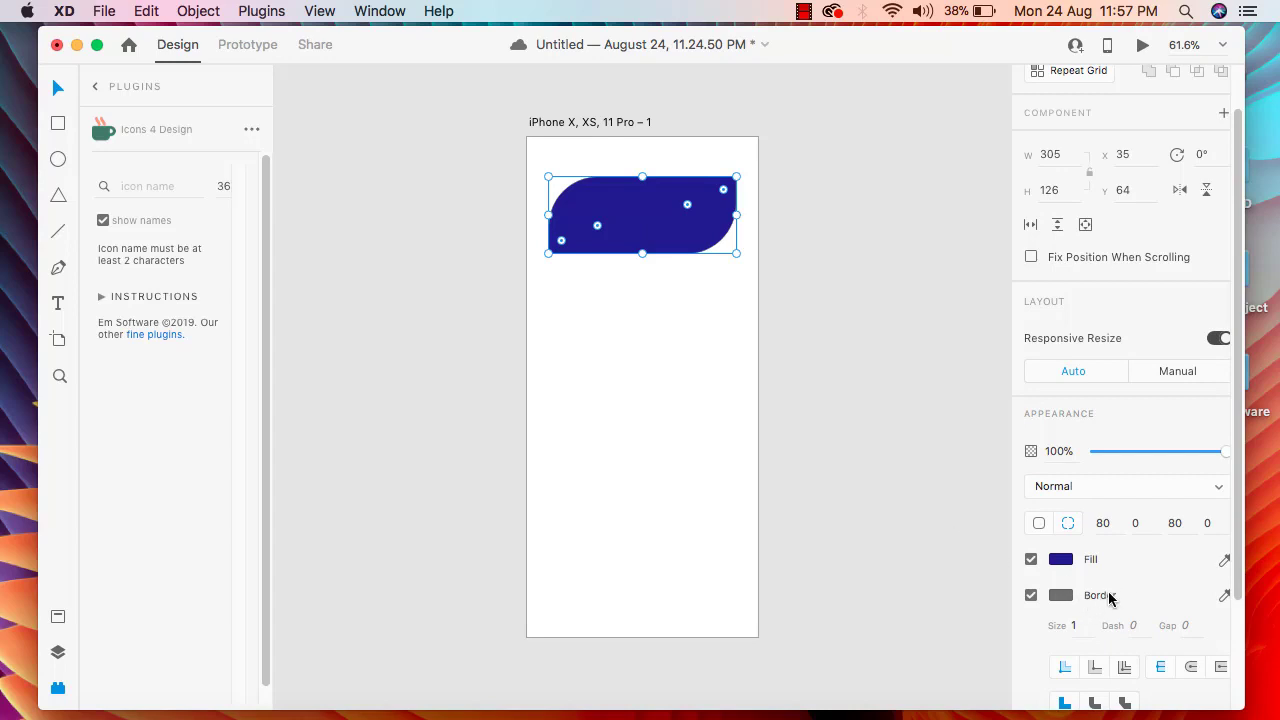
pyautogui.click(1032, 596)
pyautogui.click(1032, 596)
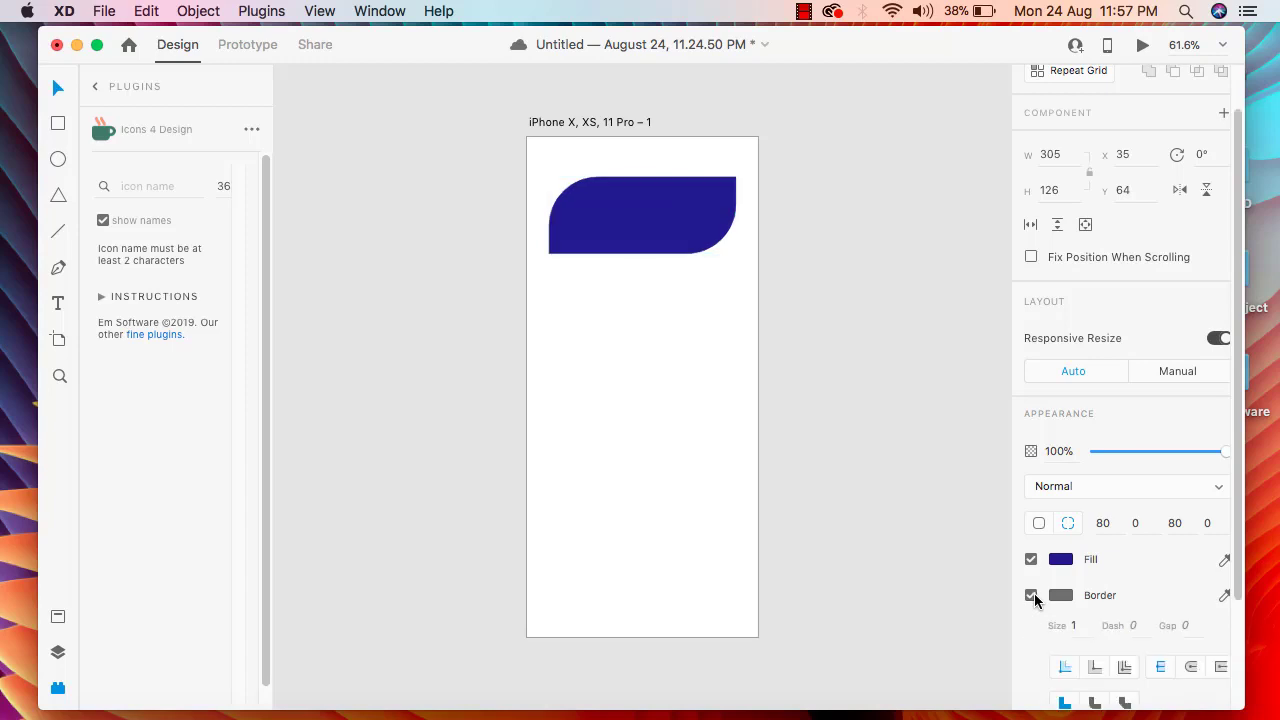
# Set the blue shape's border size to 10 and deselect the shape.
pyautogui.scroll(-1, 1085, 562)
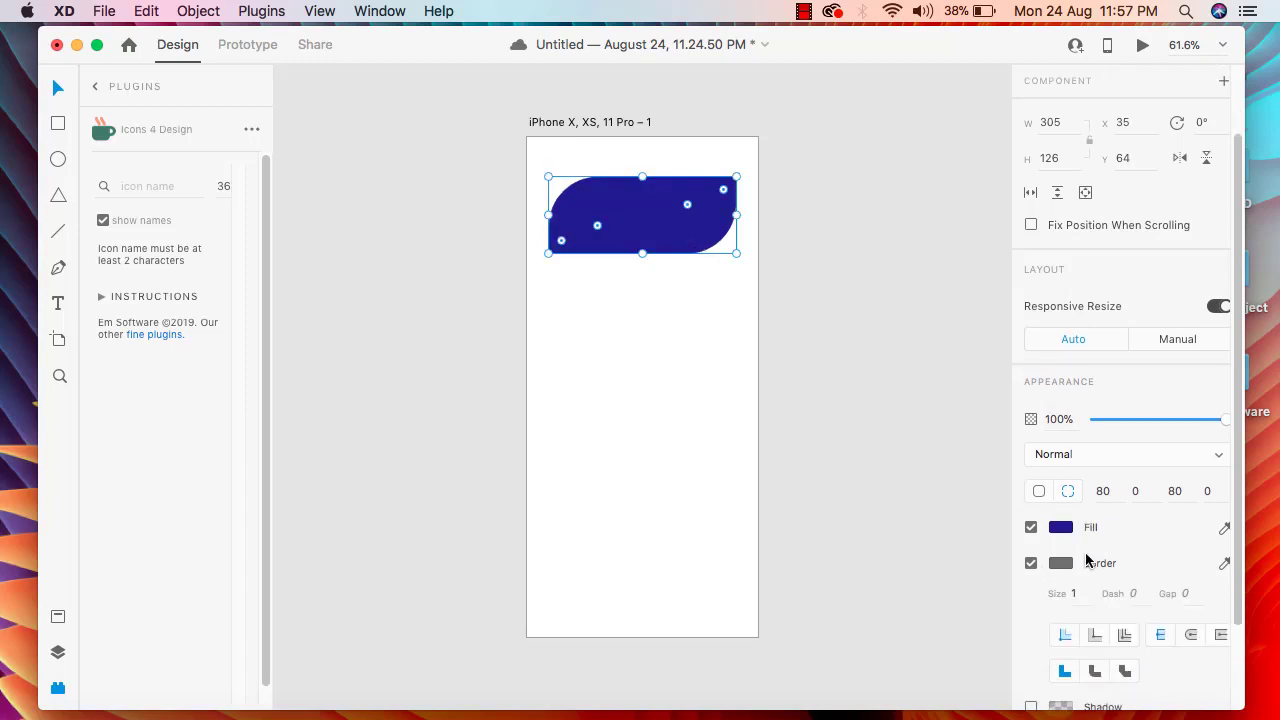
pyautogui.click(1078, 600)
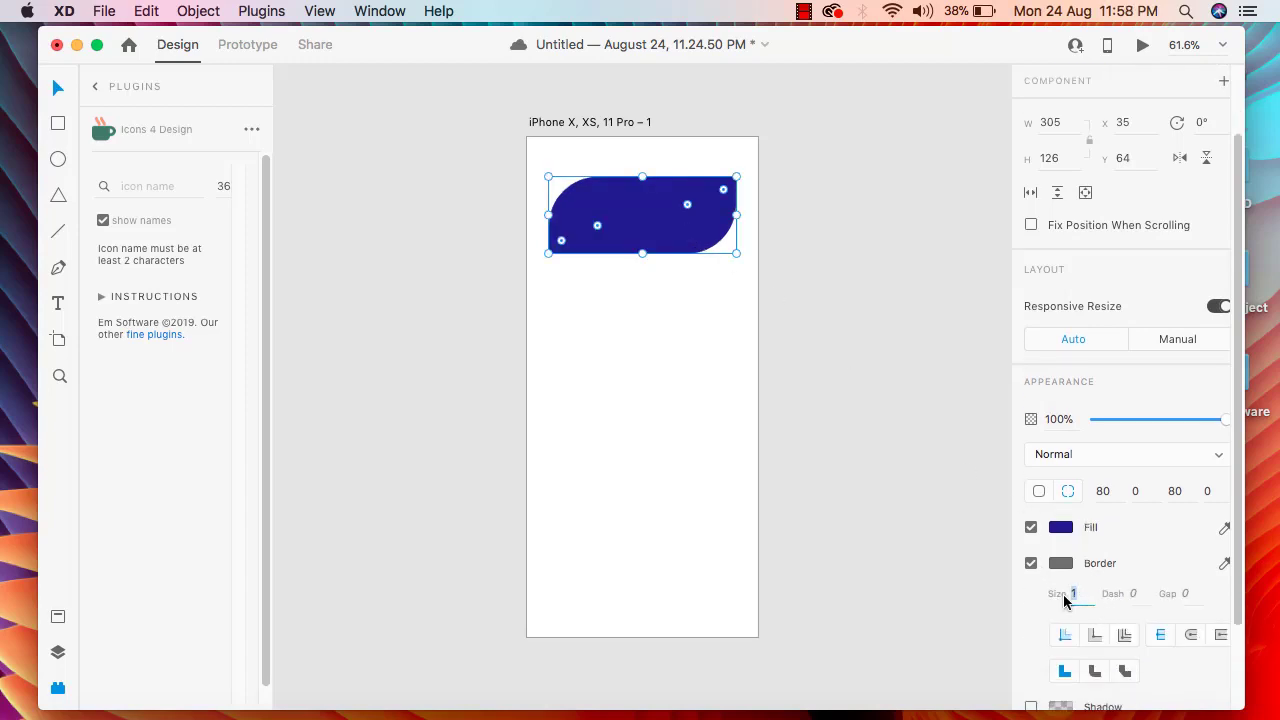
pyautogui.press('BackSpace')
pyautogui.write('10')
pyautogui.click(926, 429)
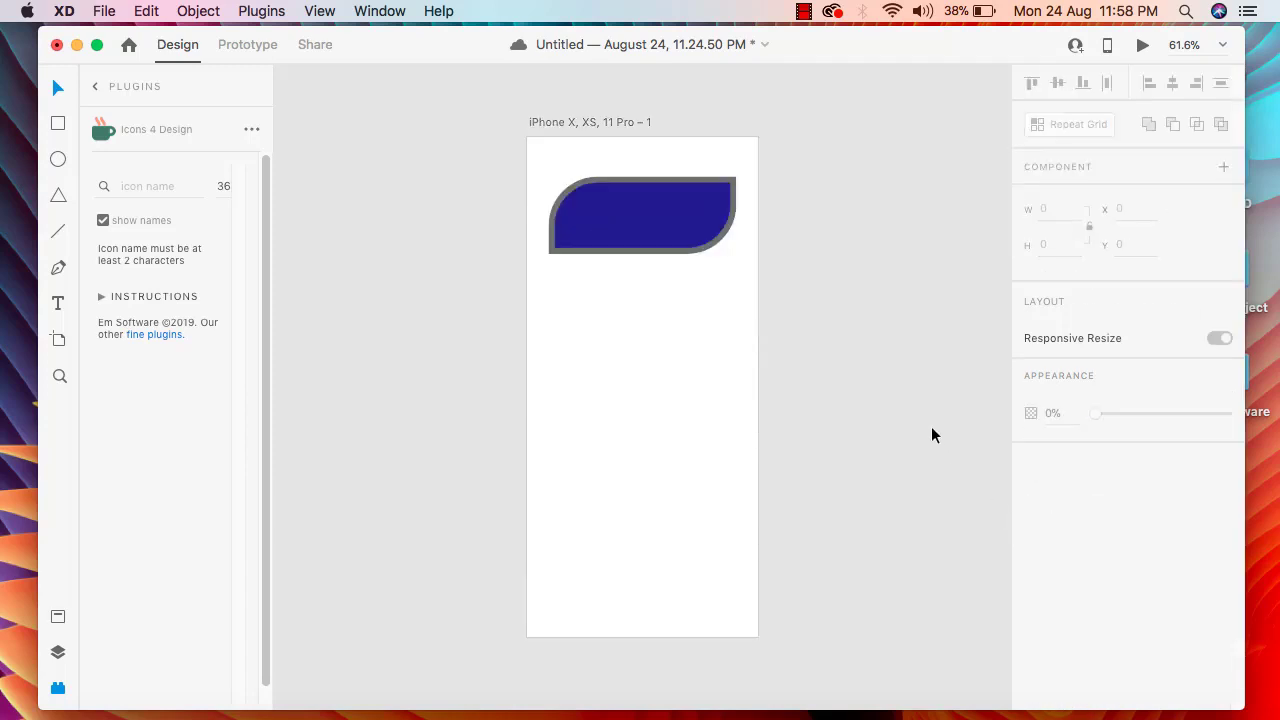
# Change the blue shape's border color to green #0FA520.
pyautogui.click(657, 218)
pyautogui.scroll(-2, 1112, 640)
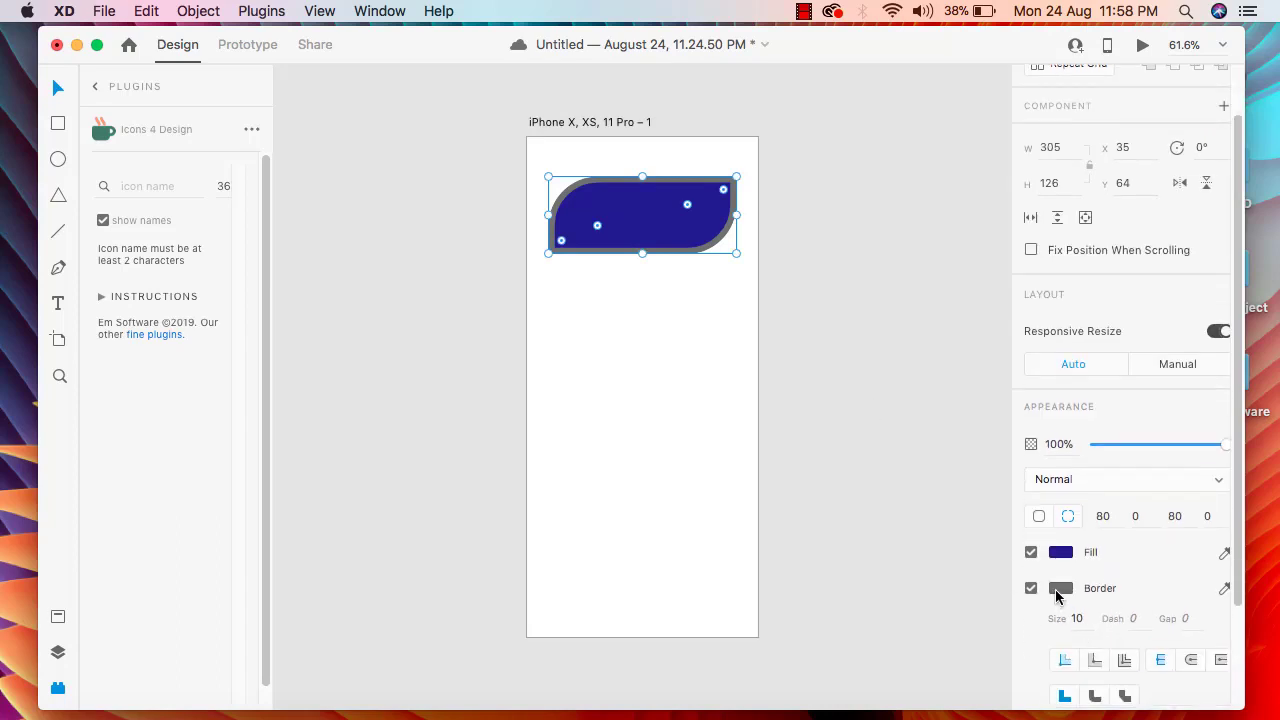
pyautogui.click(1060, 590)
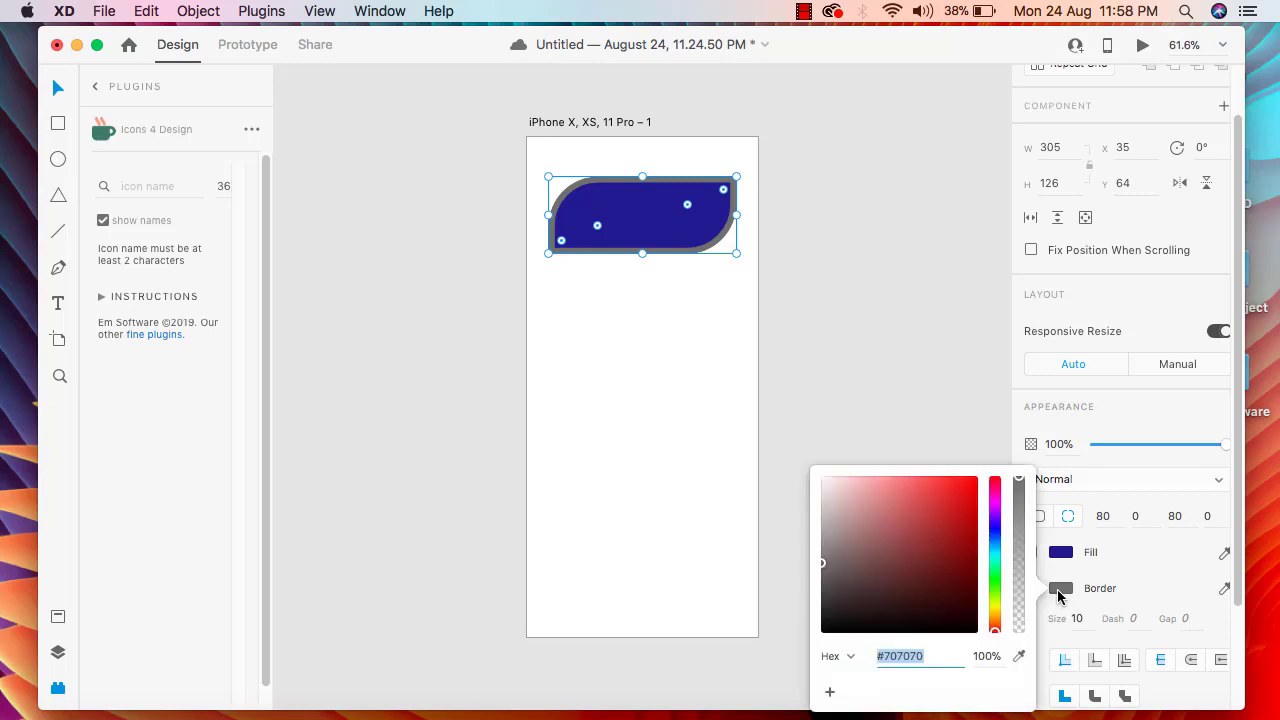
pyautogui.click(995, 576)
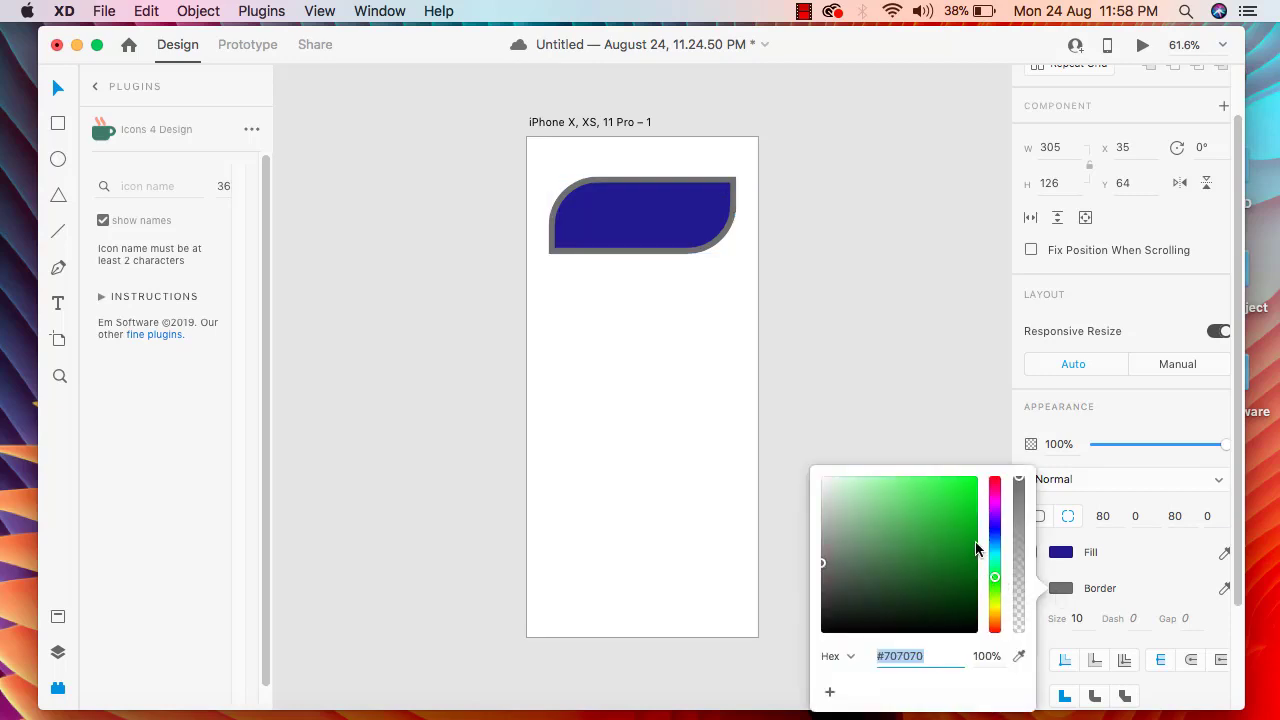
pyautogui.moveTo(966, 516); pyautogui.dragTo(964, 550)
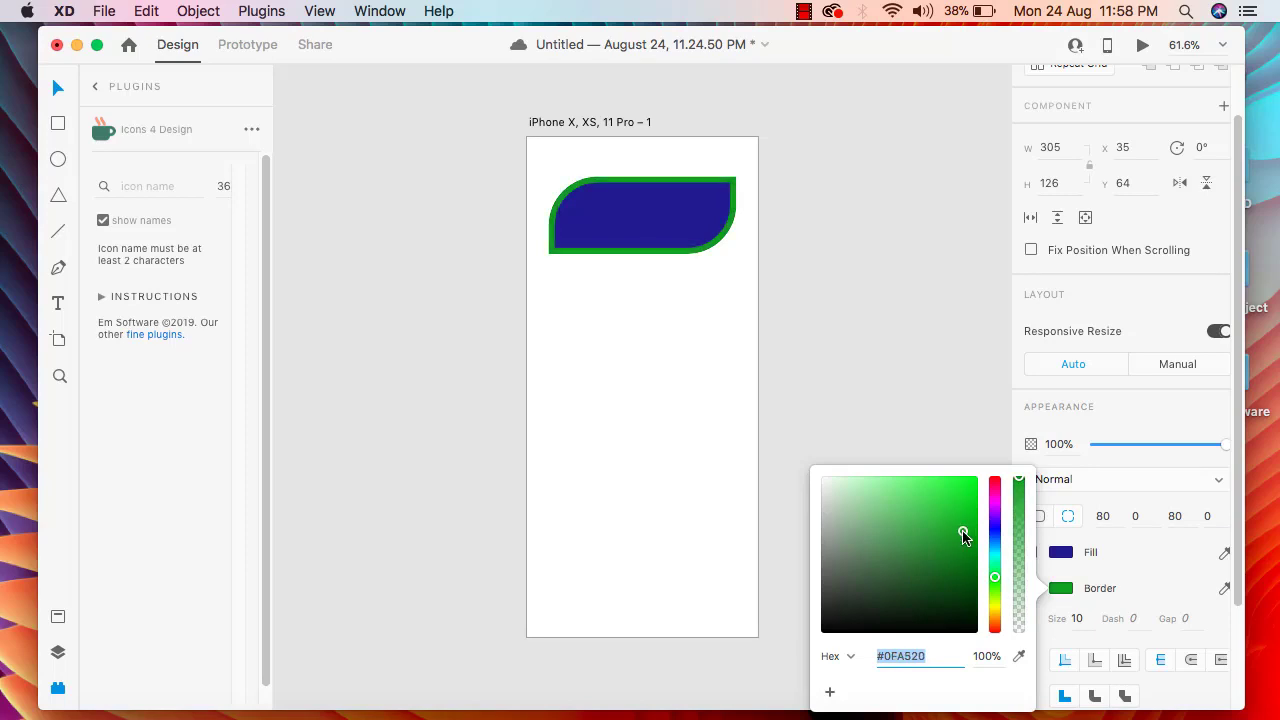
pyautogui.click(956, 424)
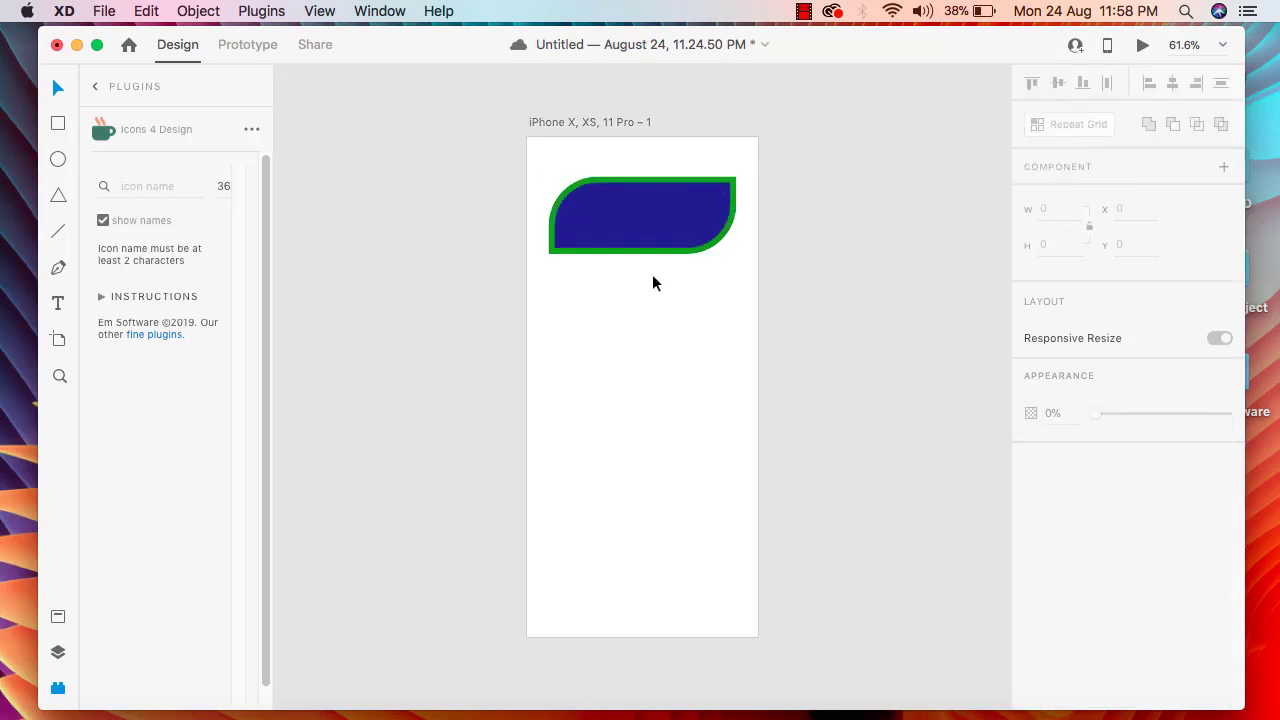
# Set the green border's size to 3 and deselect the shape.
pyautogui.click(663, 230)
pyautogui.scroll(-2, 1086, 620)
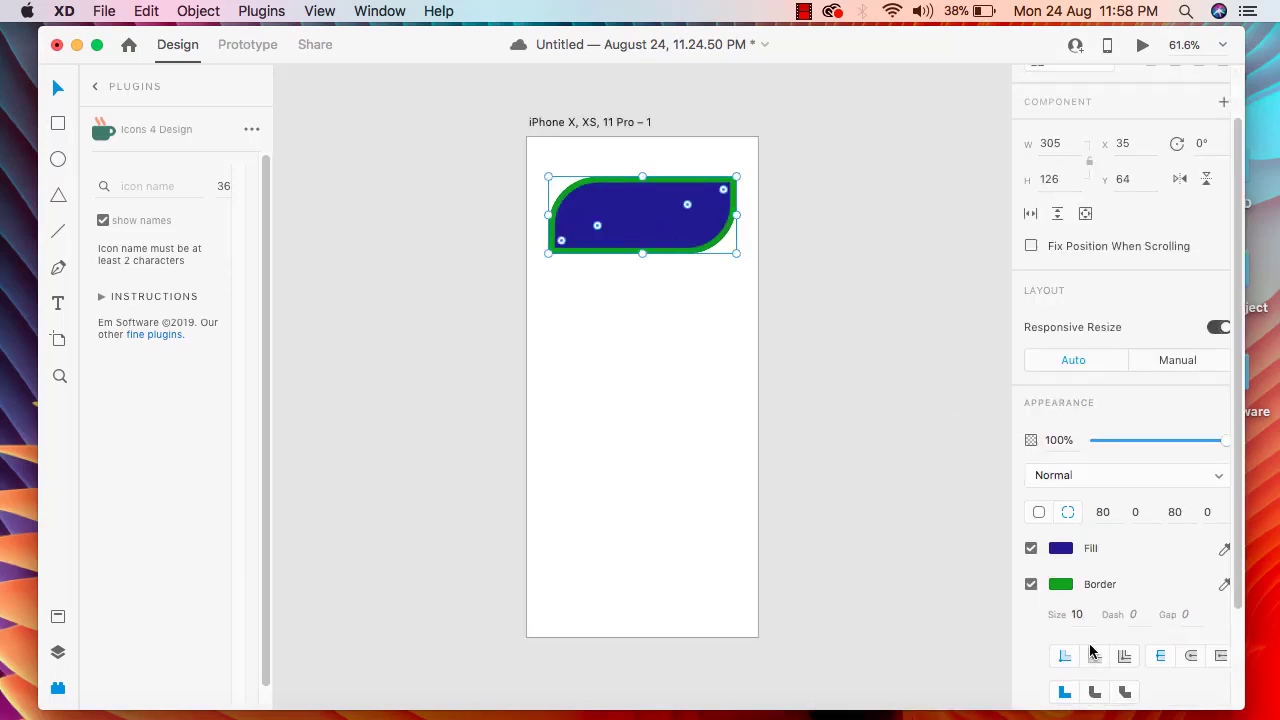
pyautogui.click(1080, 614)
pyautogui.press('BackSpace')
pyautogui.write('3')
pyautogui.click(895, 436)
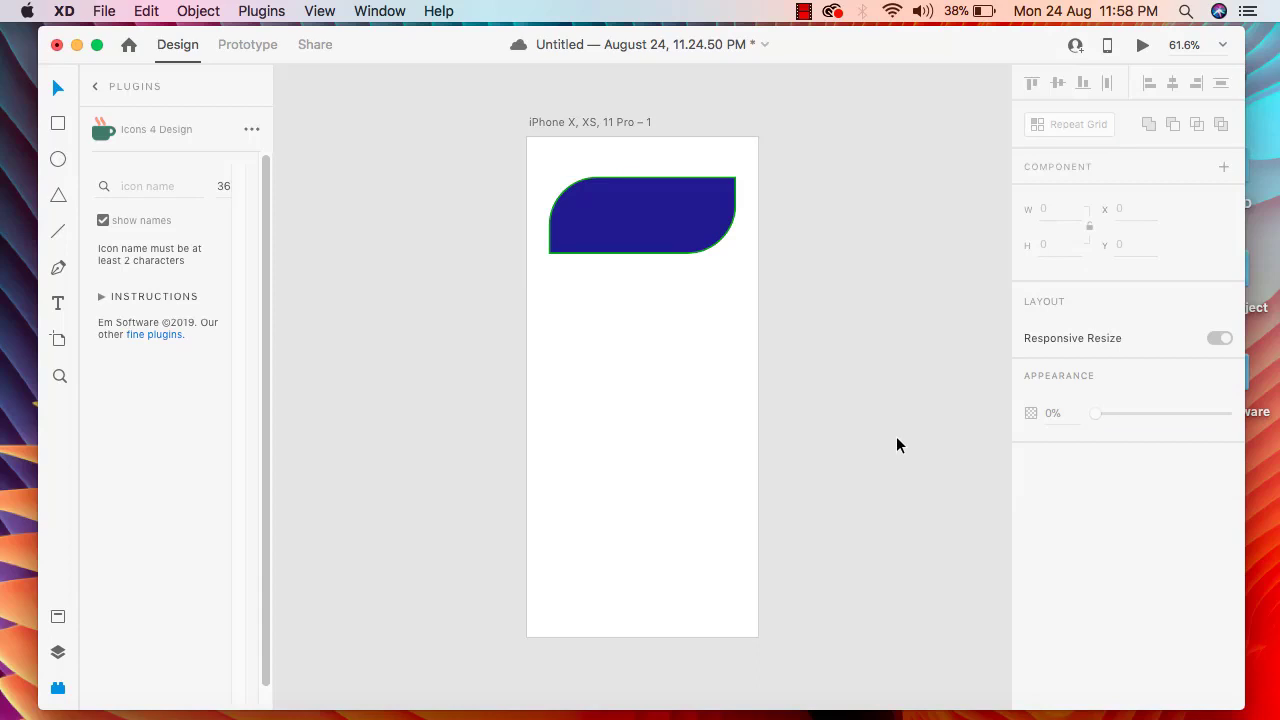
# Set the green border's size to 4 on the blue shape.
pyautogui.click(660, 234)
pyautogui.click(1077, 680)
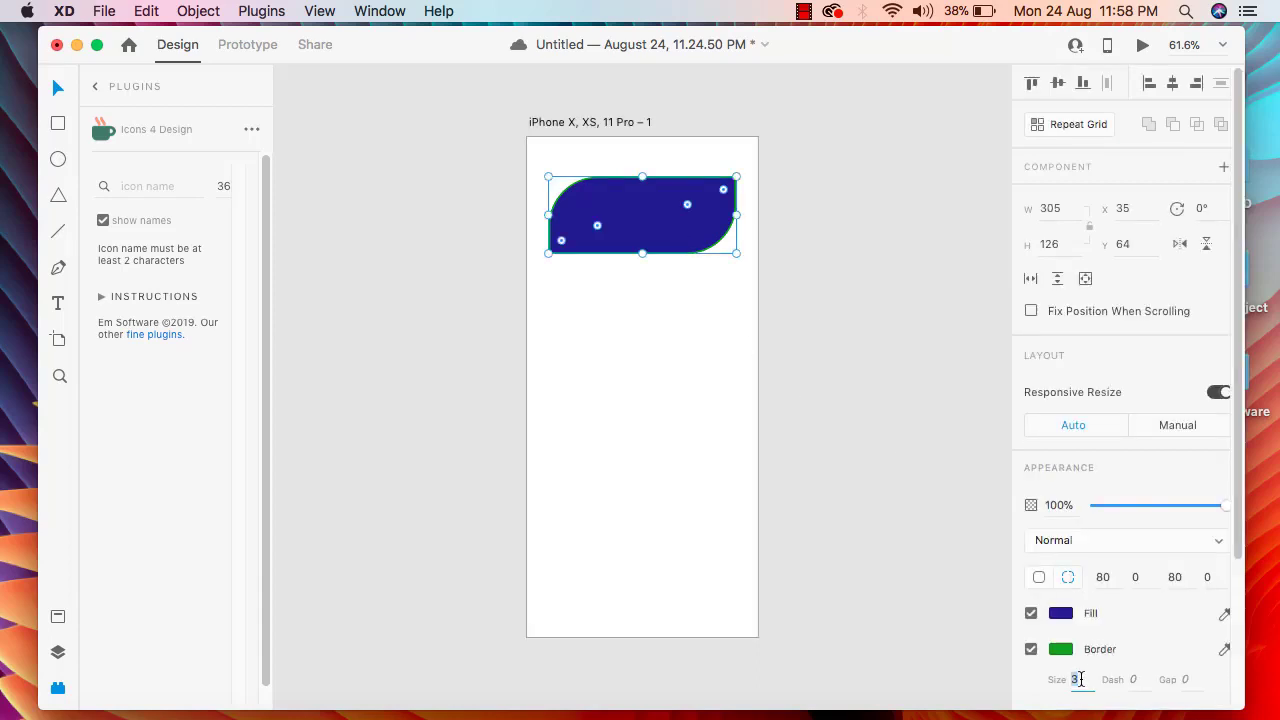
pyautogui.press('BackSpace')
pyautogui.write('4')
pyautogui.click(856, 429)
# Make the green border dashed with a dash length of 4.
pyautogui.click(692, 222)
pyautogui.scroll(-2, 1138, 652)
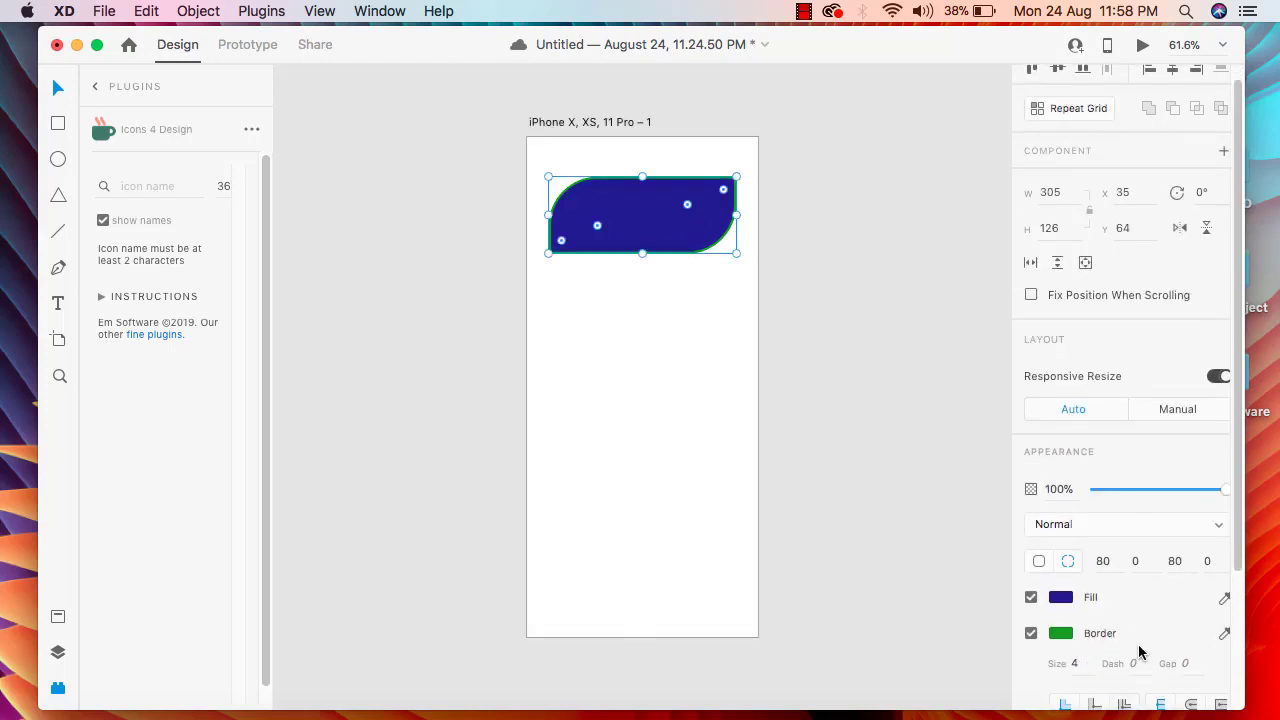
pyautogui.click(1141, 667)
pyautogui.press('BackSpace')
pyautogui.write('4')
pyautogui.click(943, 480)
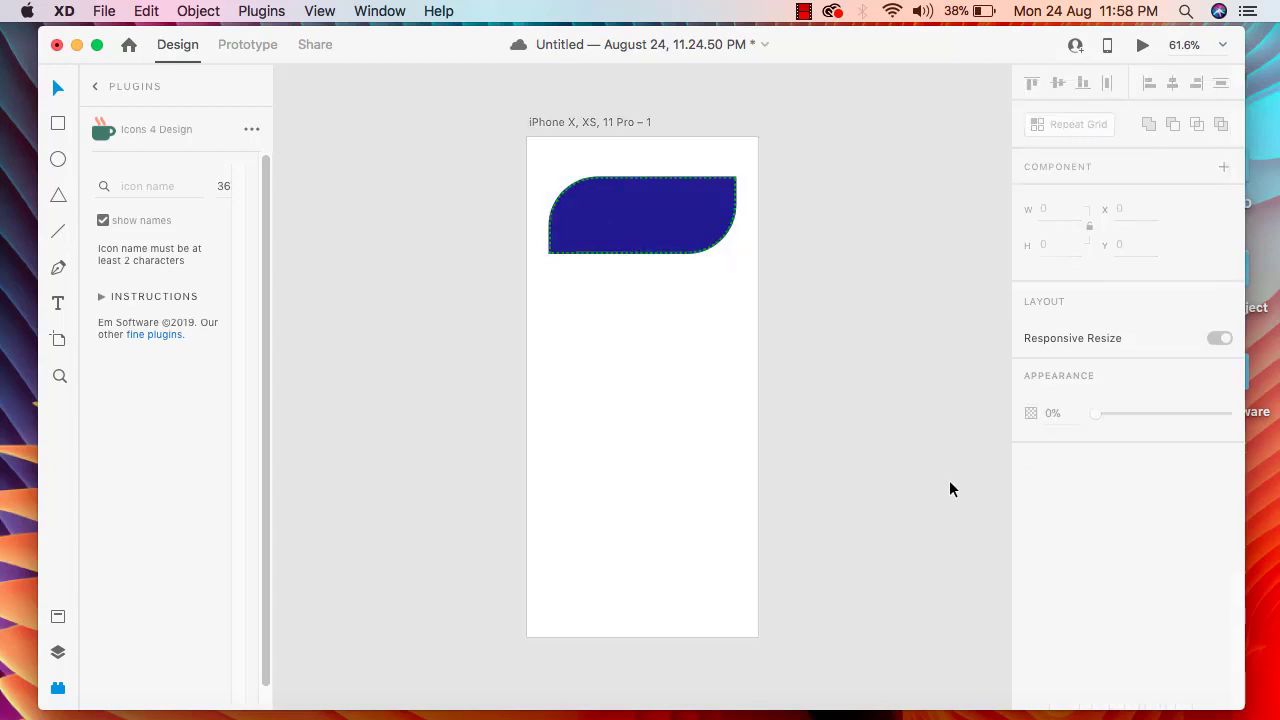
# Set the stroke gap of the dashed green border to 5.
pyautogui.click(656, 205)
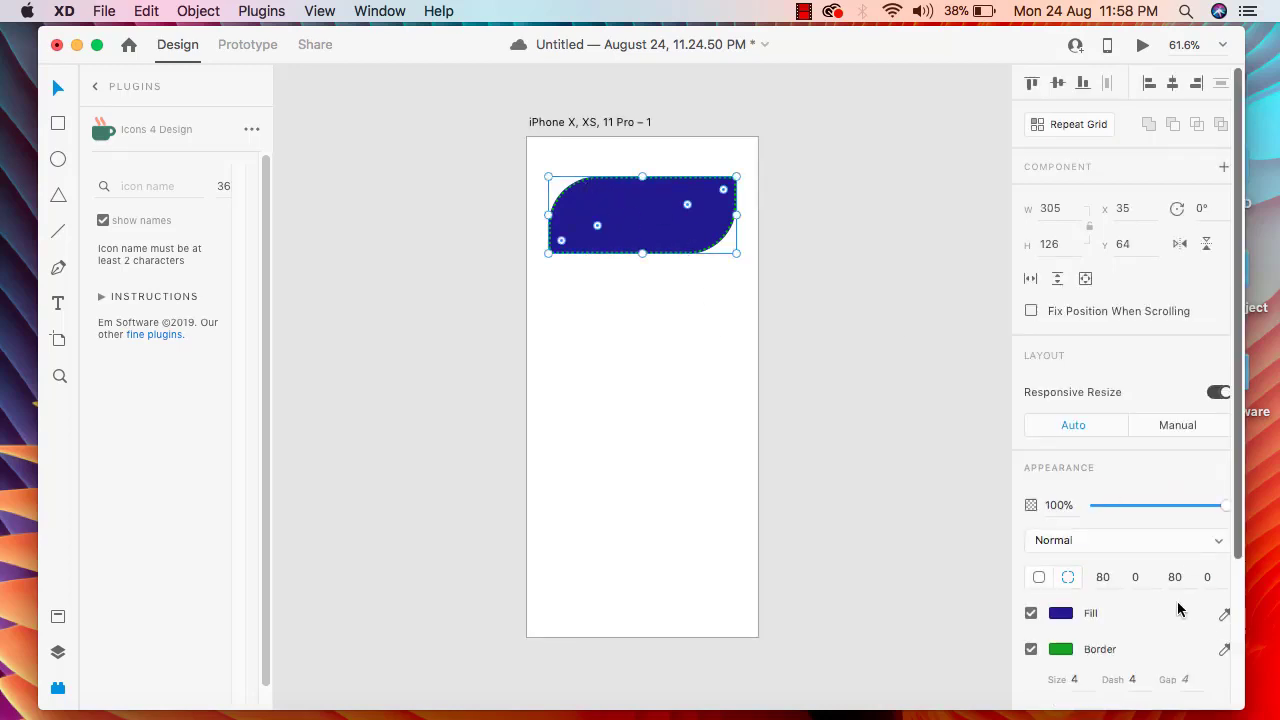
pyautogui.scroll(-2, 1174, 606)
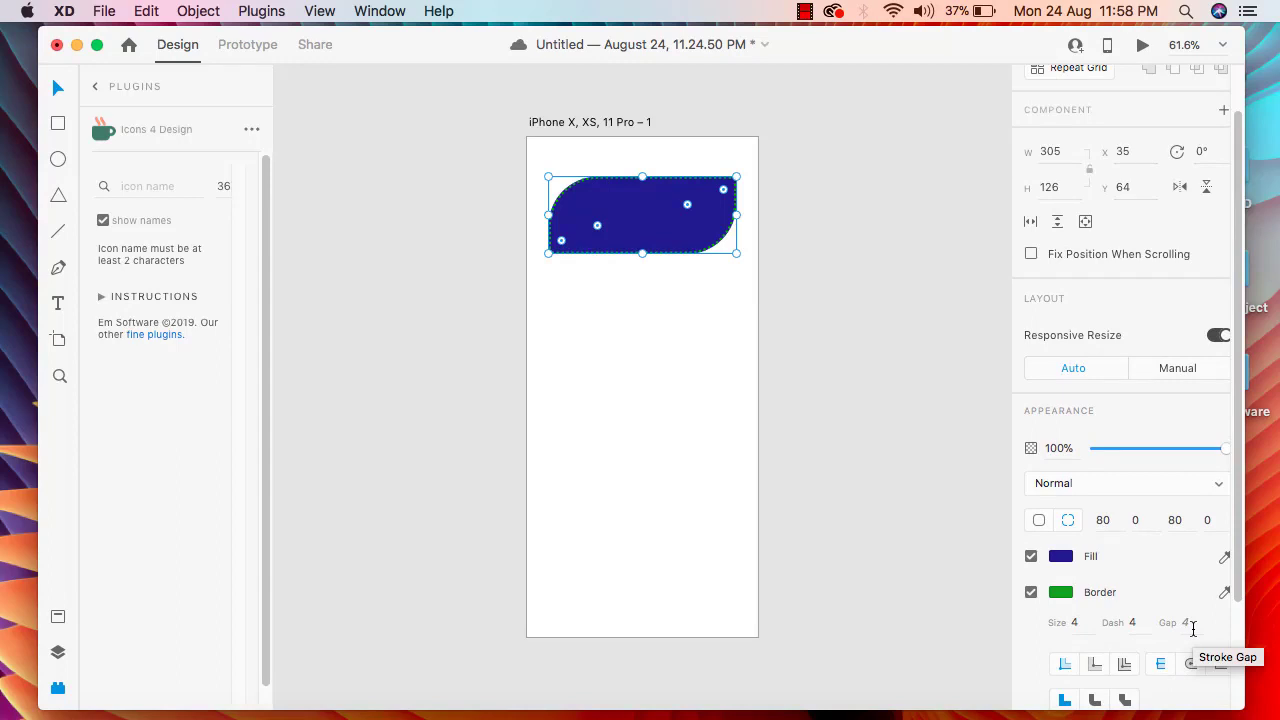
pyautogui.click(1192, 627)
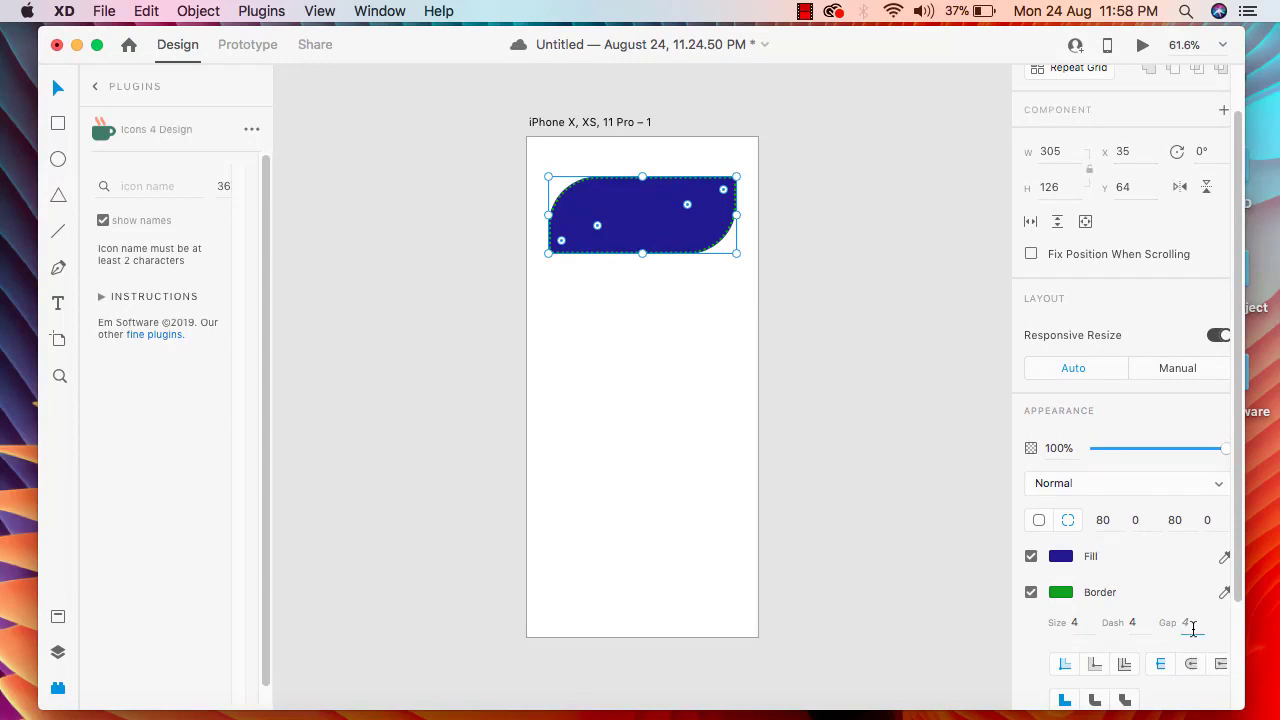
pyautogui.click(704, 344)
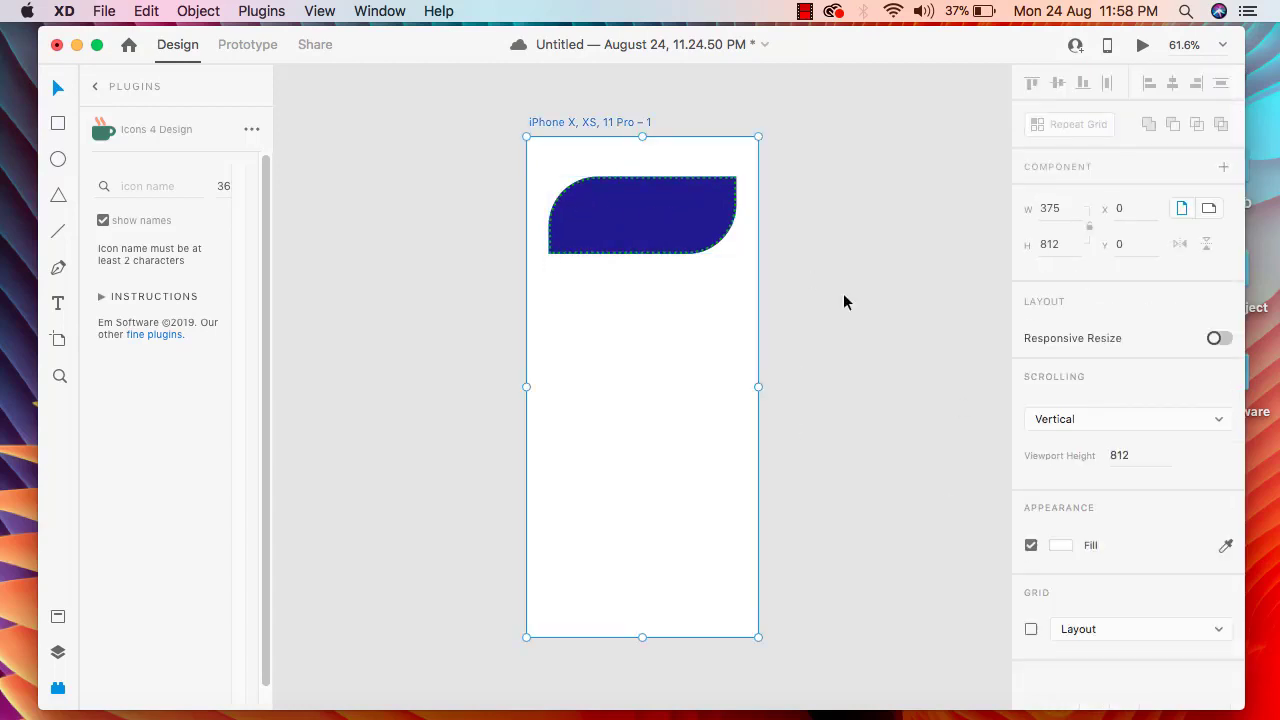
# Select the blue shape again and enable its shadow.
pyautogui.click(686, 231)
pyautogui.scroll(-3, 1186, 608)
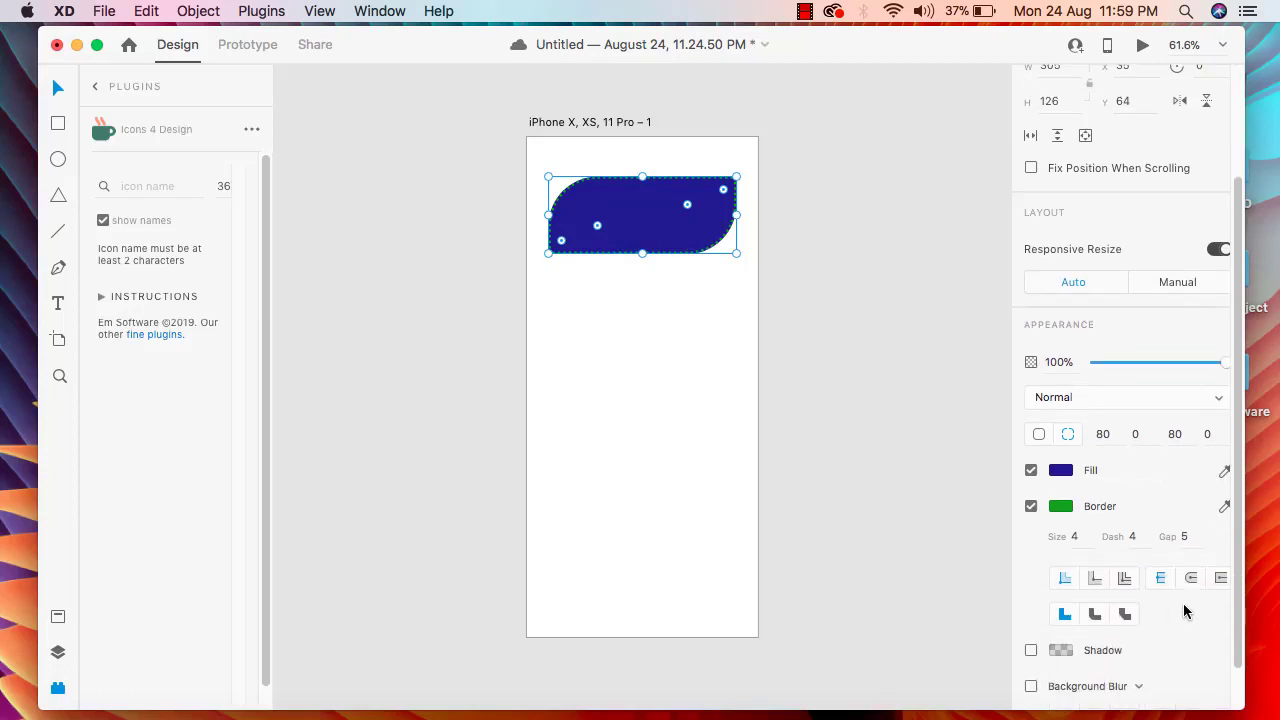
pyautogui.scroll(-1, 1180, 599)
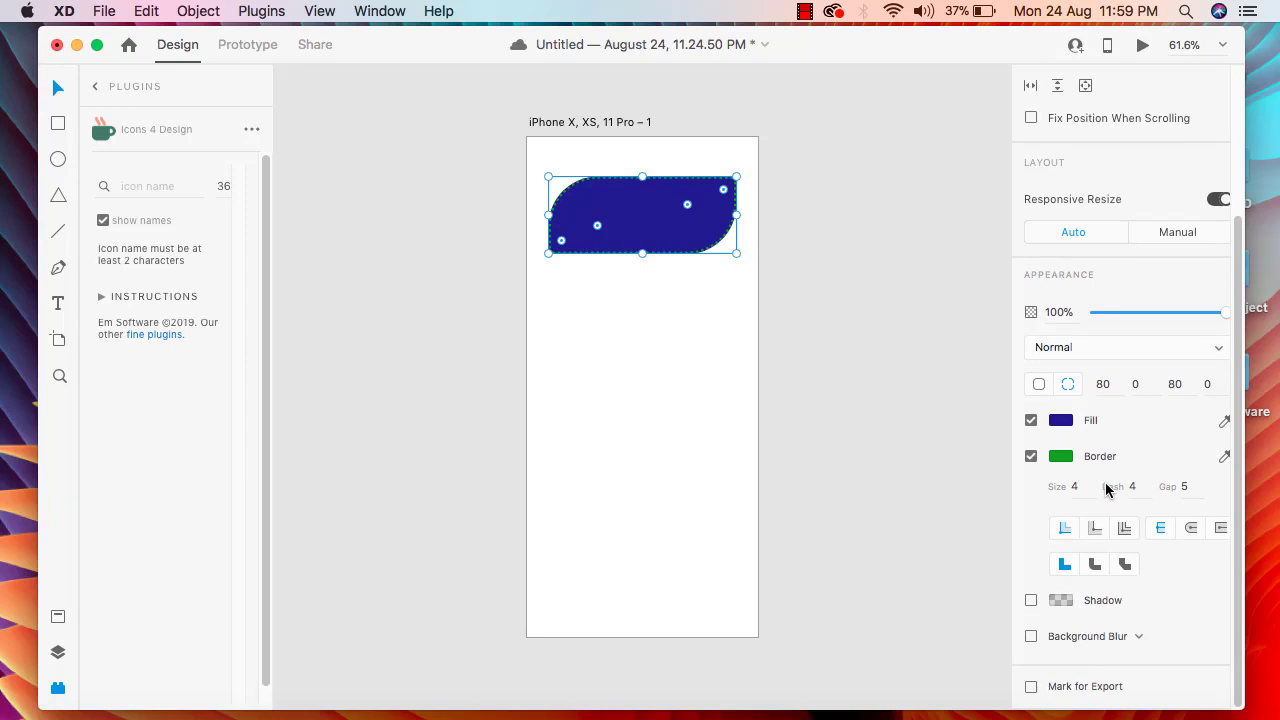
pyautogui.scroll(3, 1126, 474)
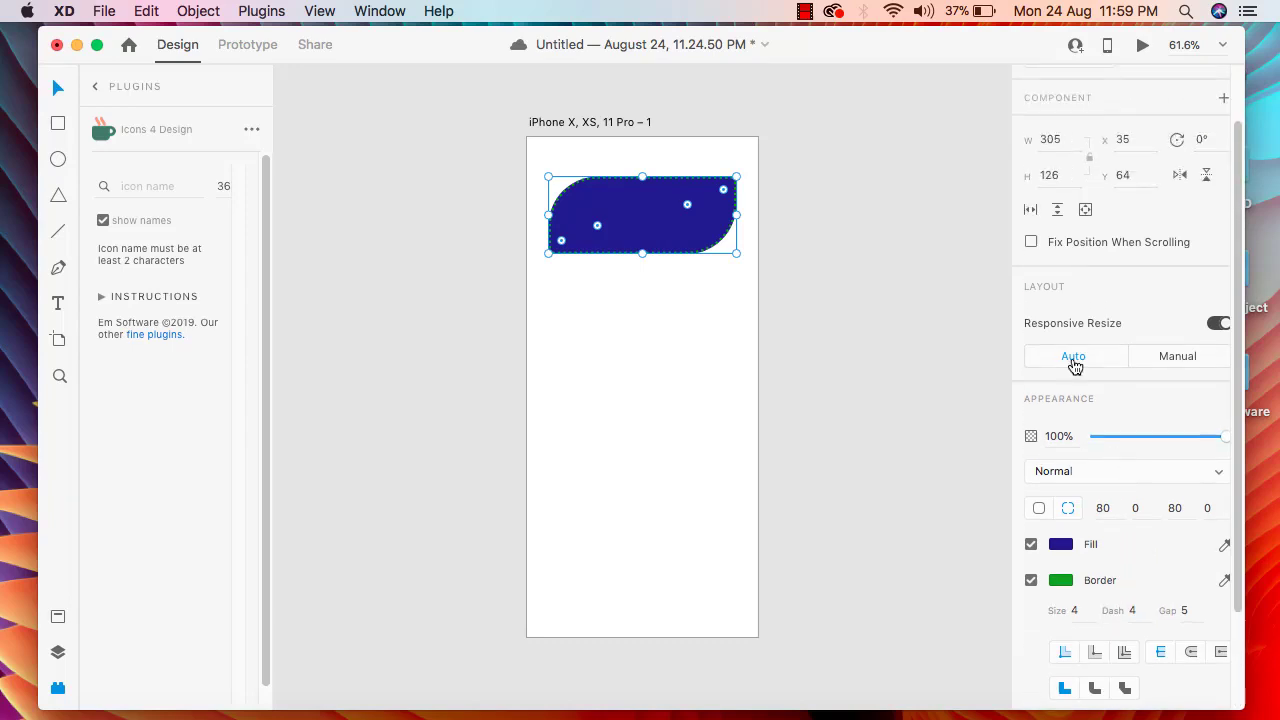
pyautogui.scroll(-3, 1161, 370)
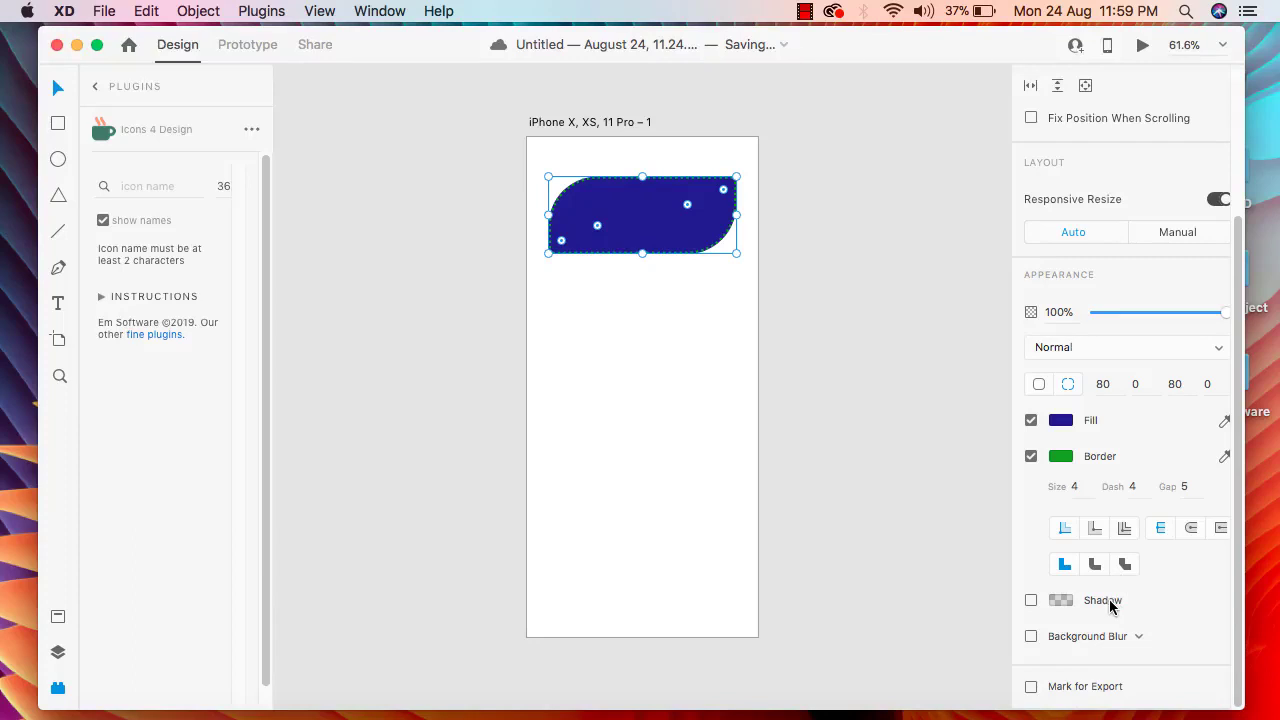
pyautogui.click(1031, 601)
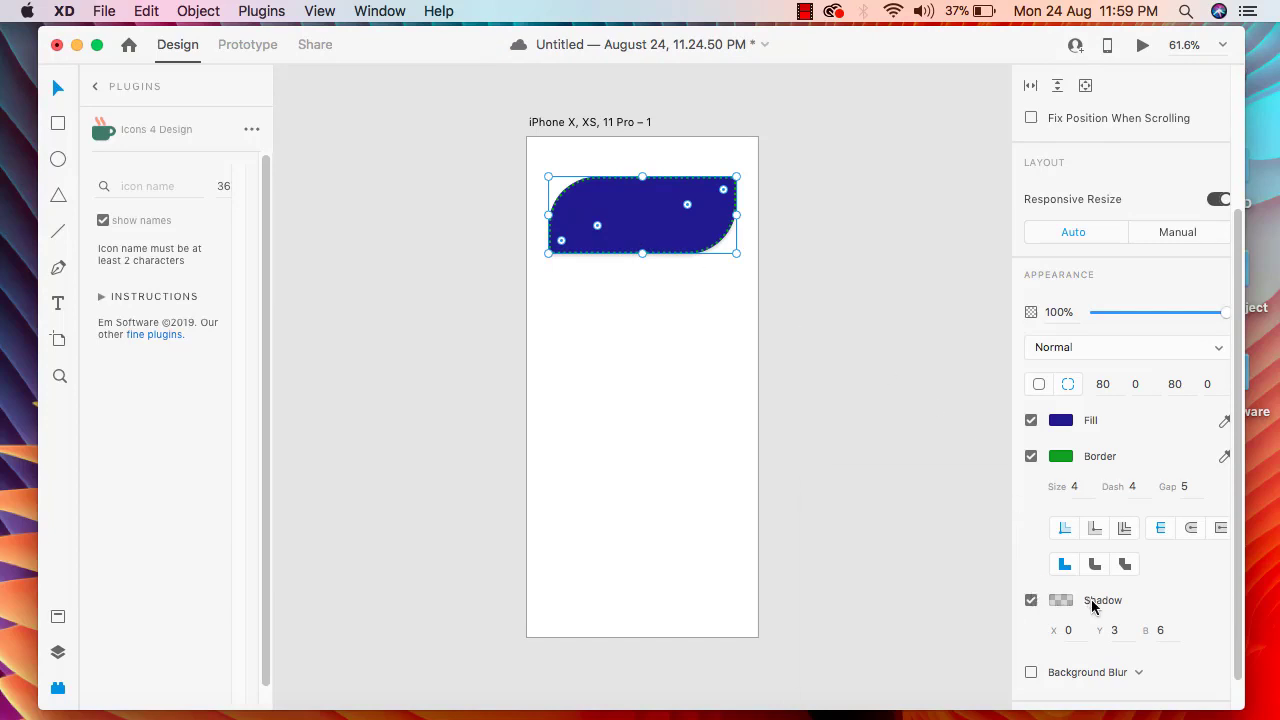
# Set the shadow's X offset to 70 and deselect the shape.
pyautogui.scroll(-2, 1091, 585)
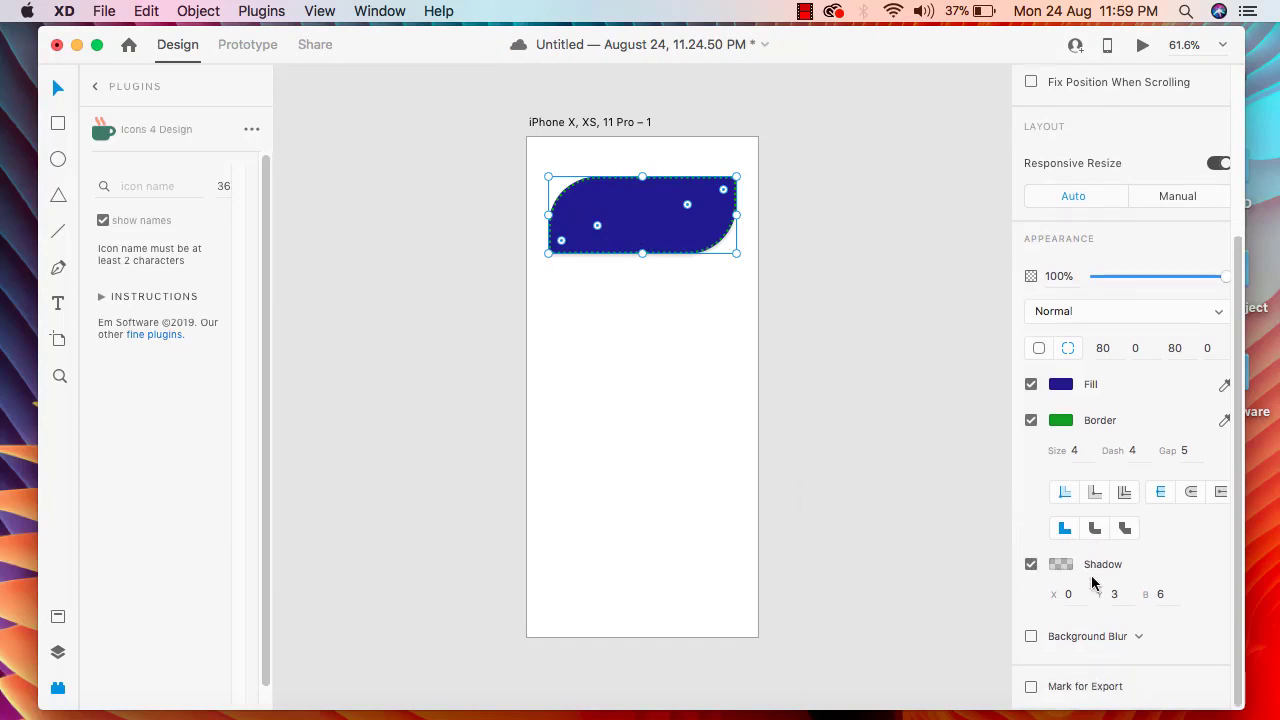
pyautogui.click(1083, 596)
pyautogui.write('70')
pyautogui.click(854, 483)
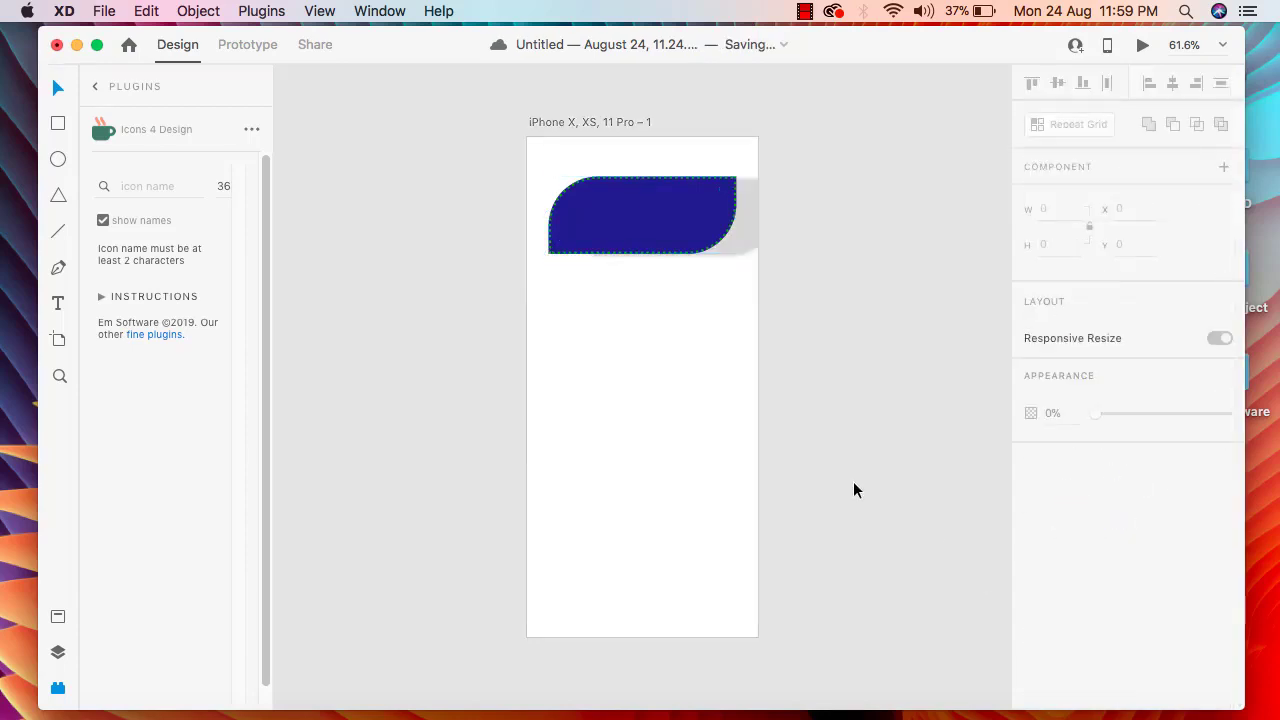
# Reselect the blue shape, set its shadow's X offset to 10, and deselect it.
pyautogui.click(700, 229)
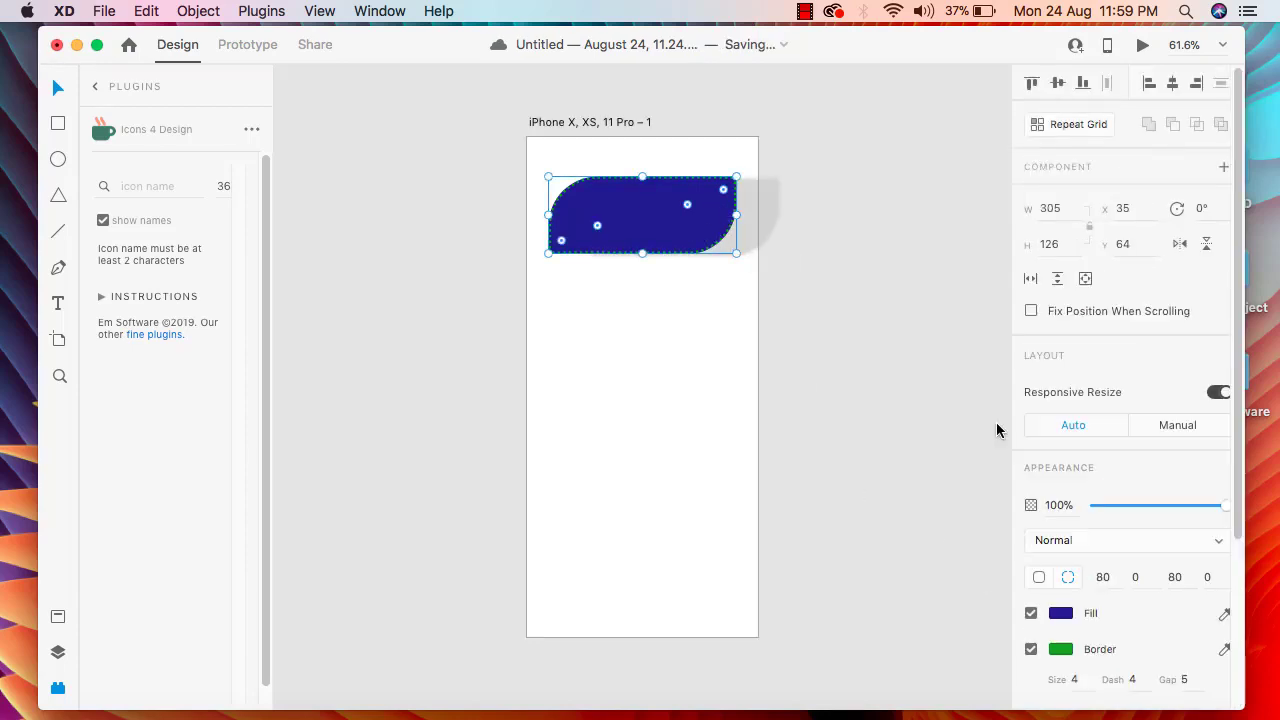
pyautogui.scroll(-1, 1104, 640)
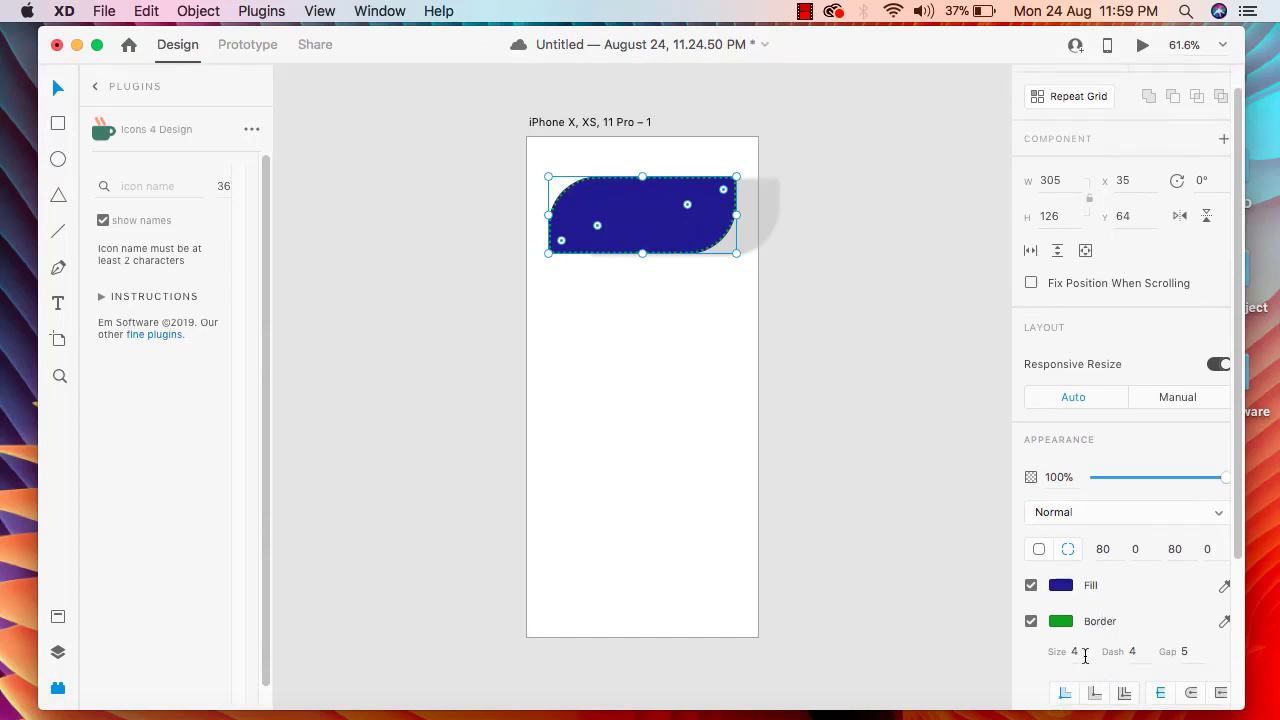
pyautogui.scroll(-5, 1088, 648)
pyautogui.click(1071, 594)
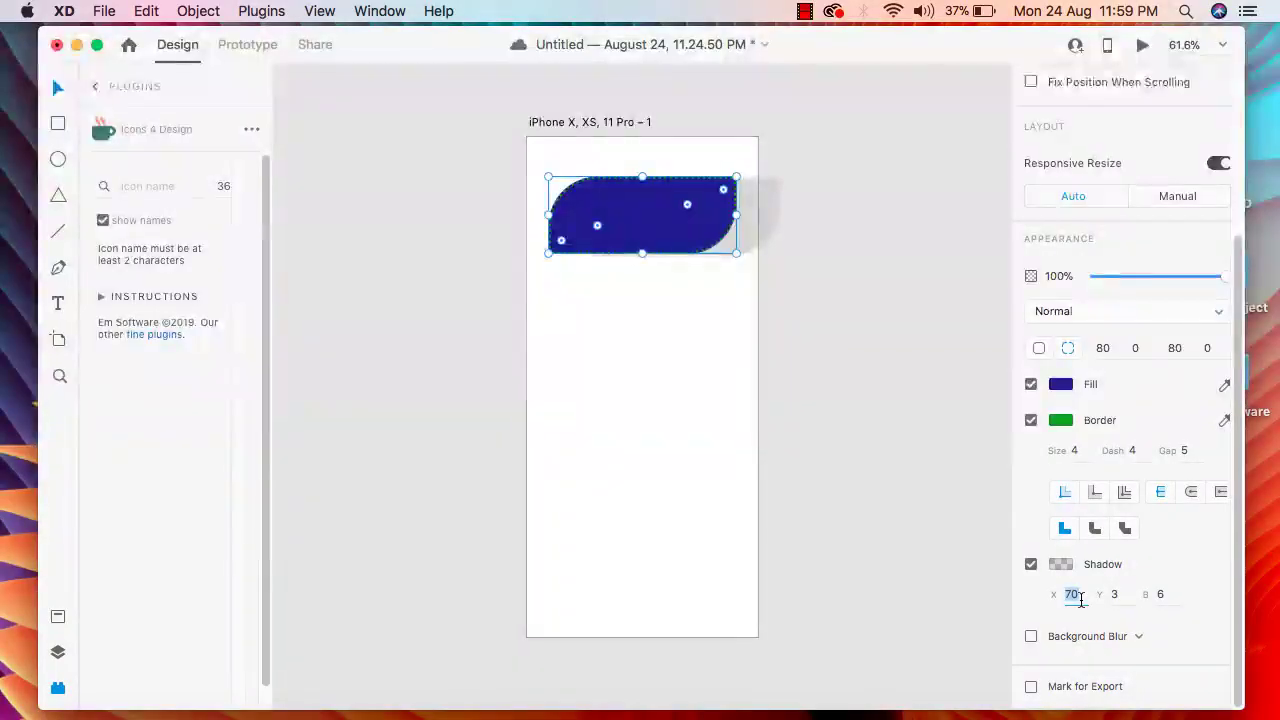
pyautogui.press('BackSpace')
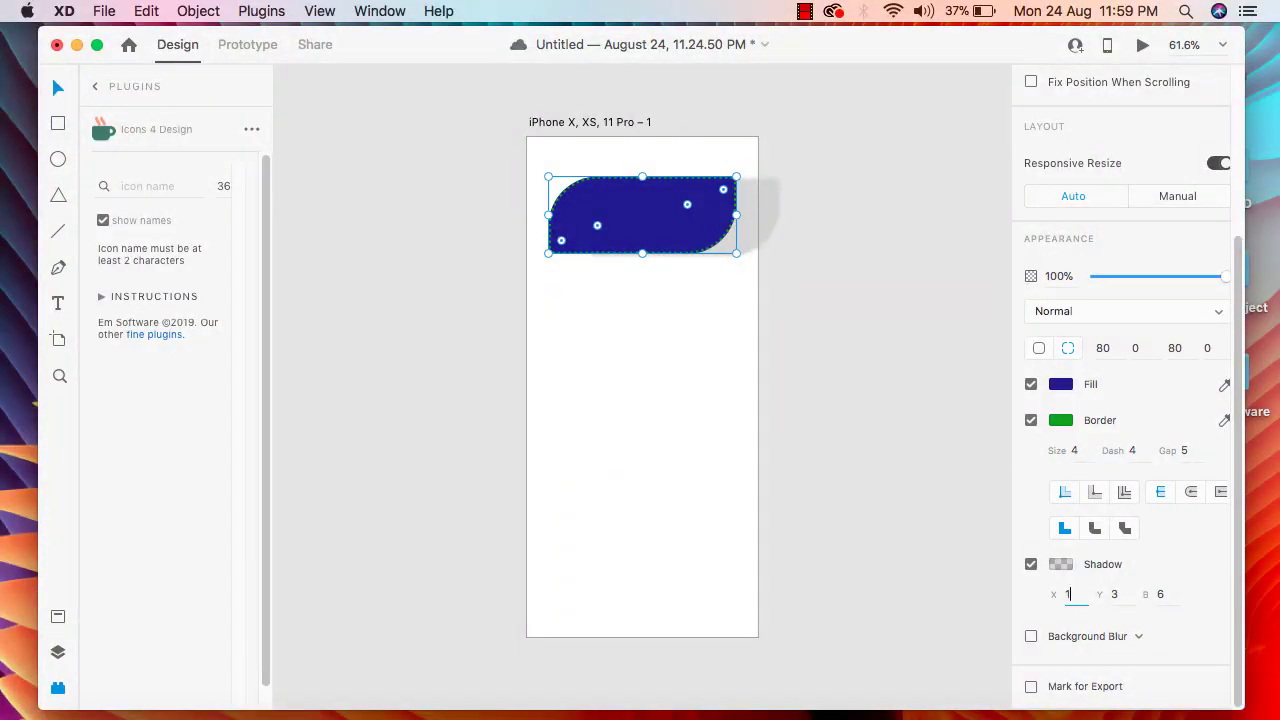
pyautogui.write('10')
pyautogui.click(917, 511)
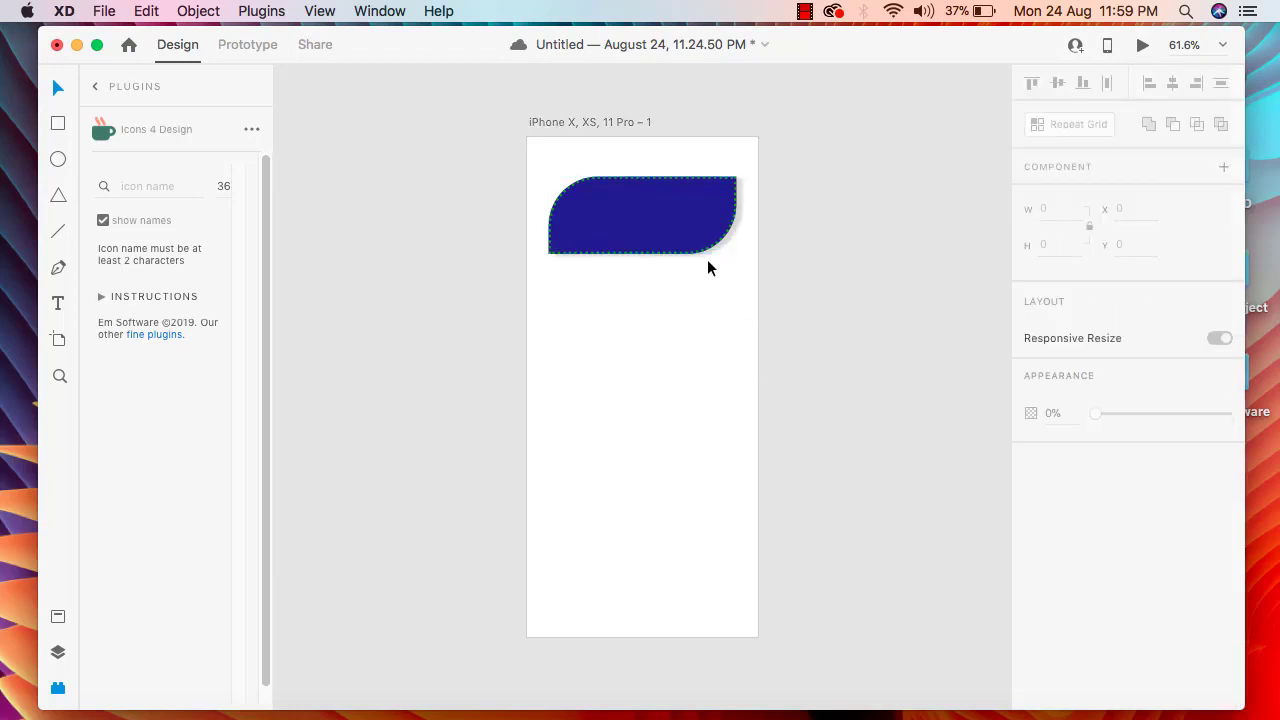
# Try the outer and center stroke alignments on the blue shape's border, restore inner stroke, and set a bevel join.
pyautogui.click(677, 197)
pyautogui.scroll(-5, 1151, 594)
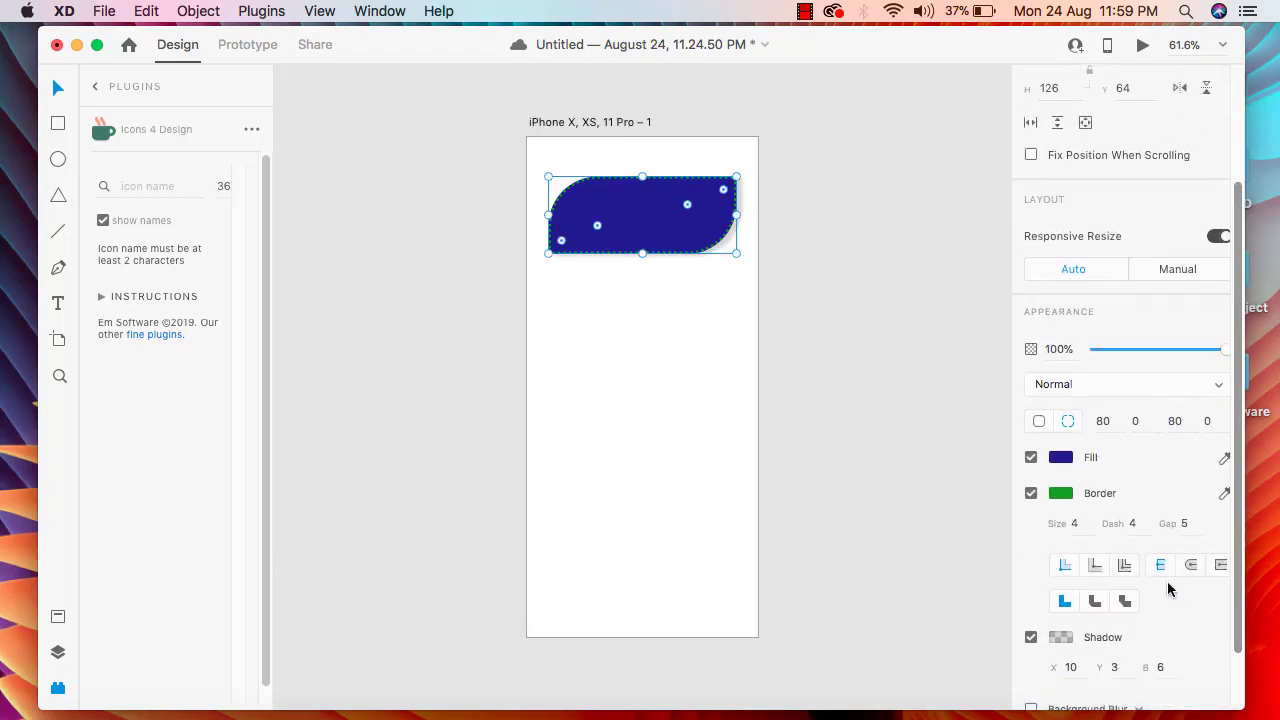
pyautogui.click(1097, 569)
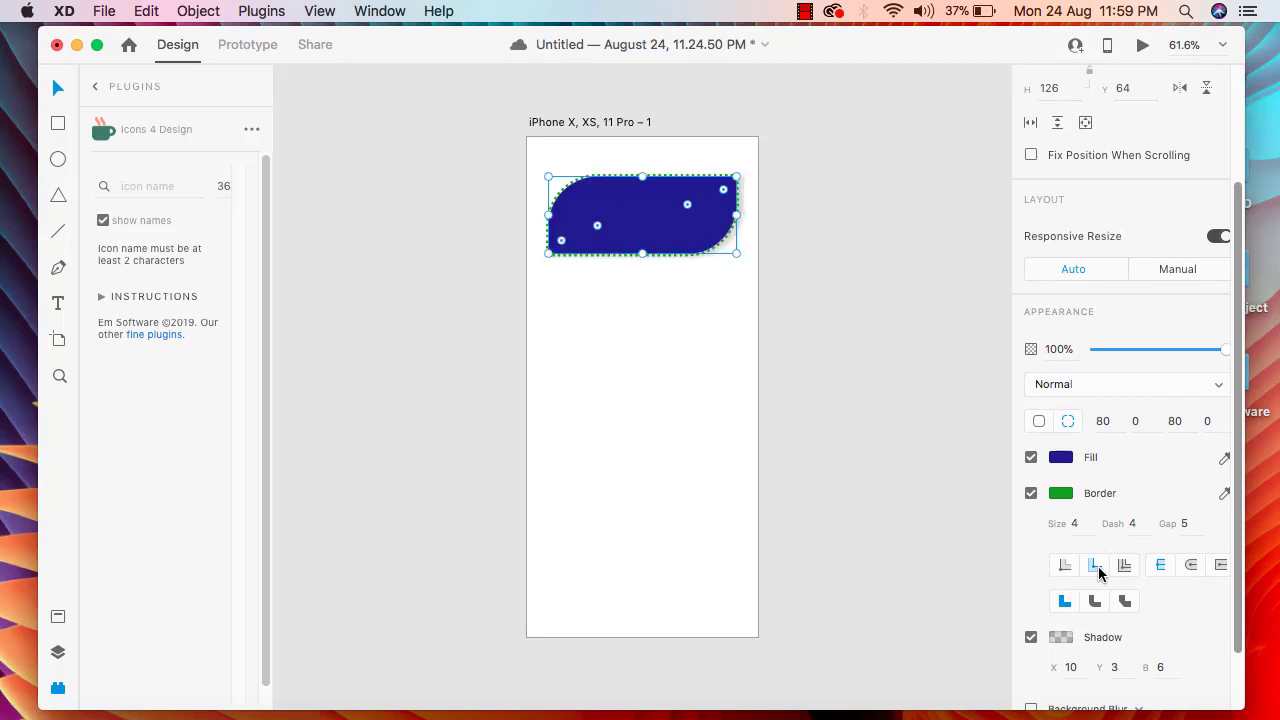
pyautogui.click(1065, 567)
pyautogui.click(1095, 569)
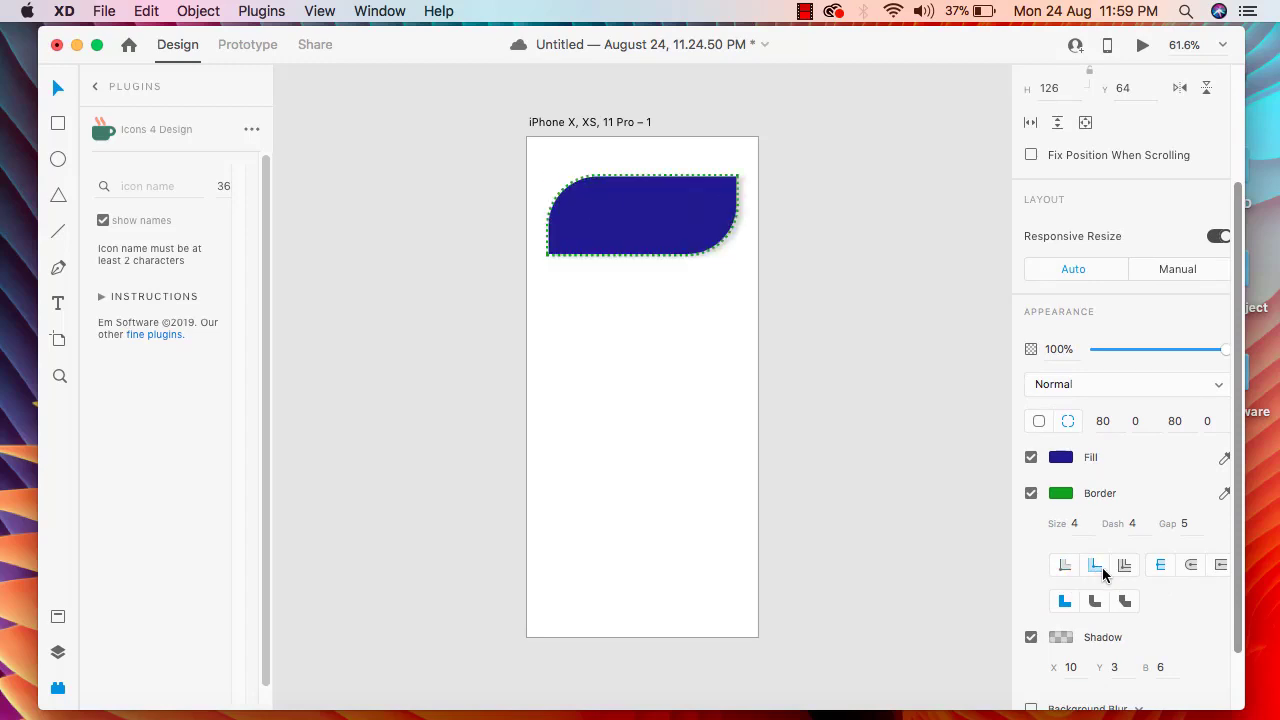
pyautogui.click(1124, 567)
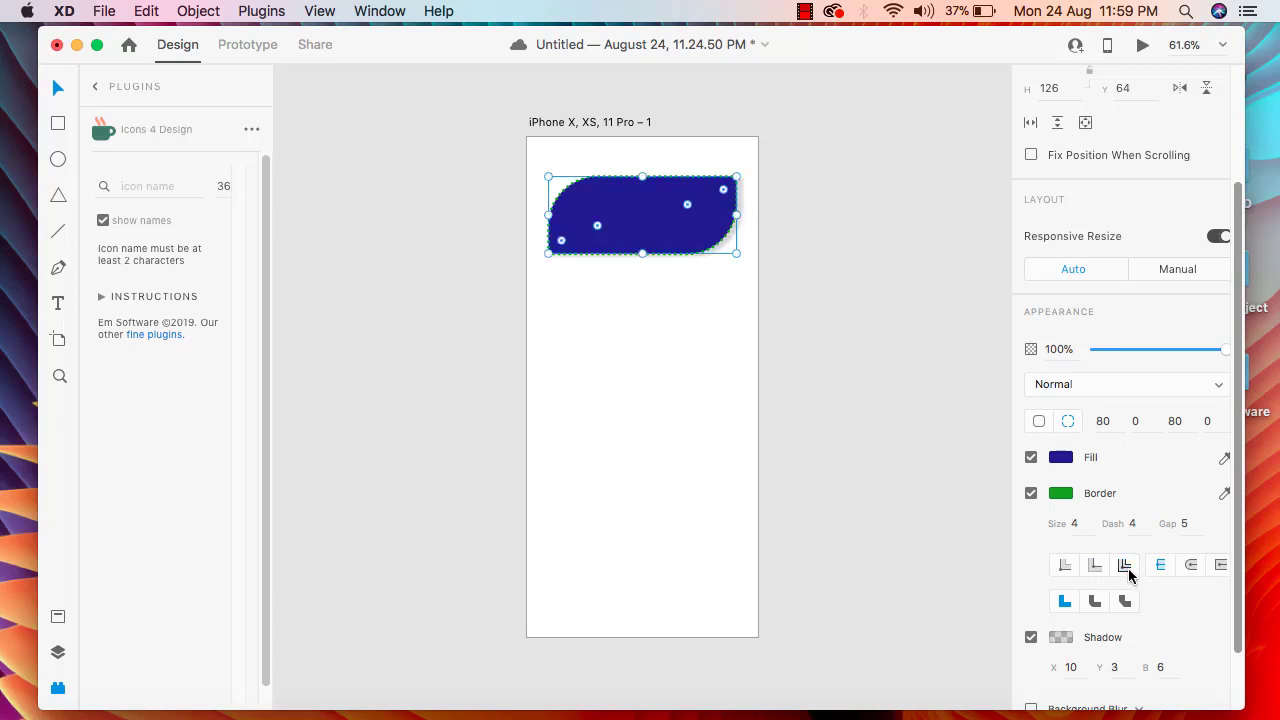
pyautogui.click(1064, 569)
pyautogui.click(1095, 601)
pyautogui.click(1125, 601)
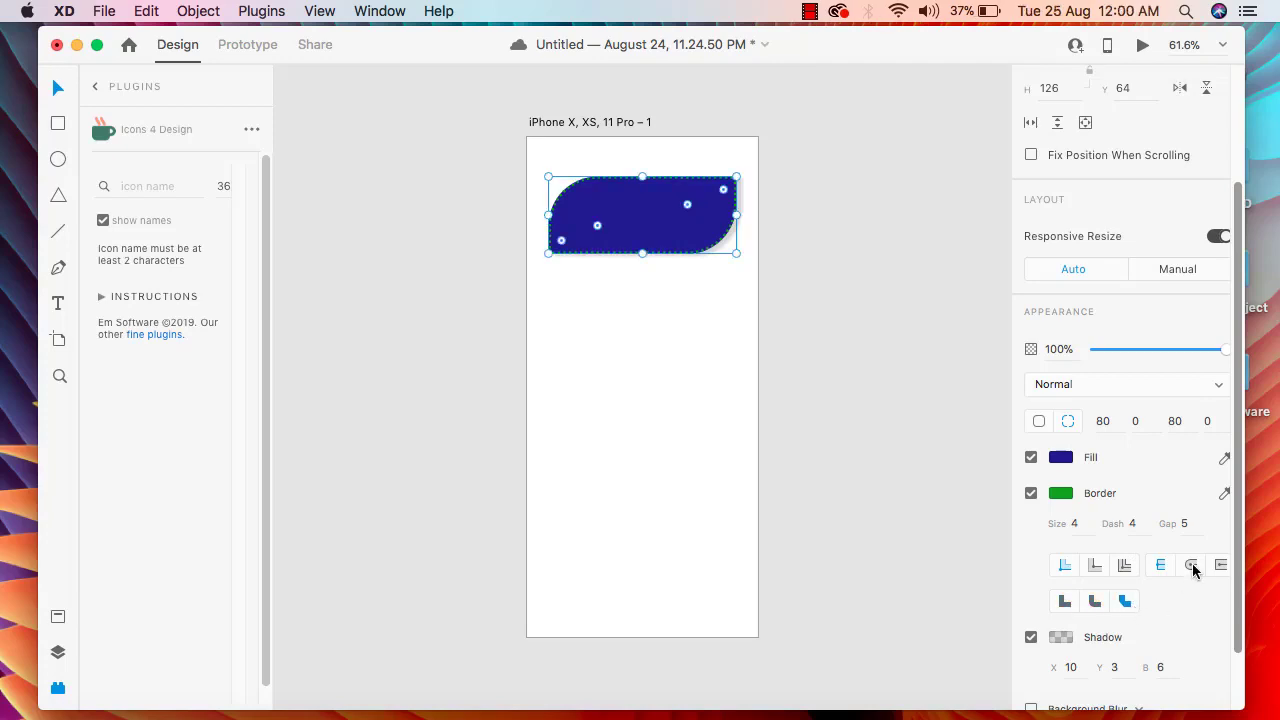
# Change the blue shape's shadow color to a dark red at 16% opacity and deselect the shape.
pyautogui.scroll(-3, 1191, 563)
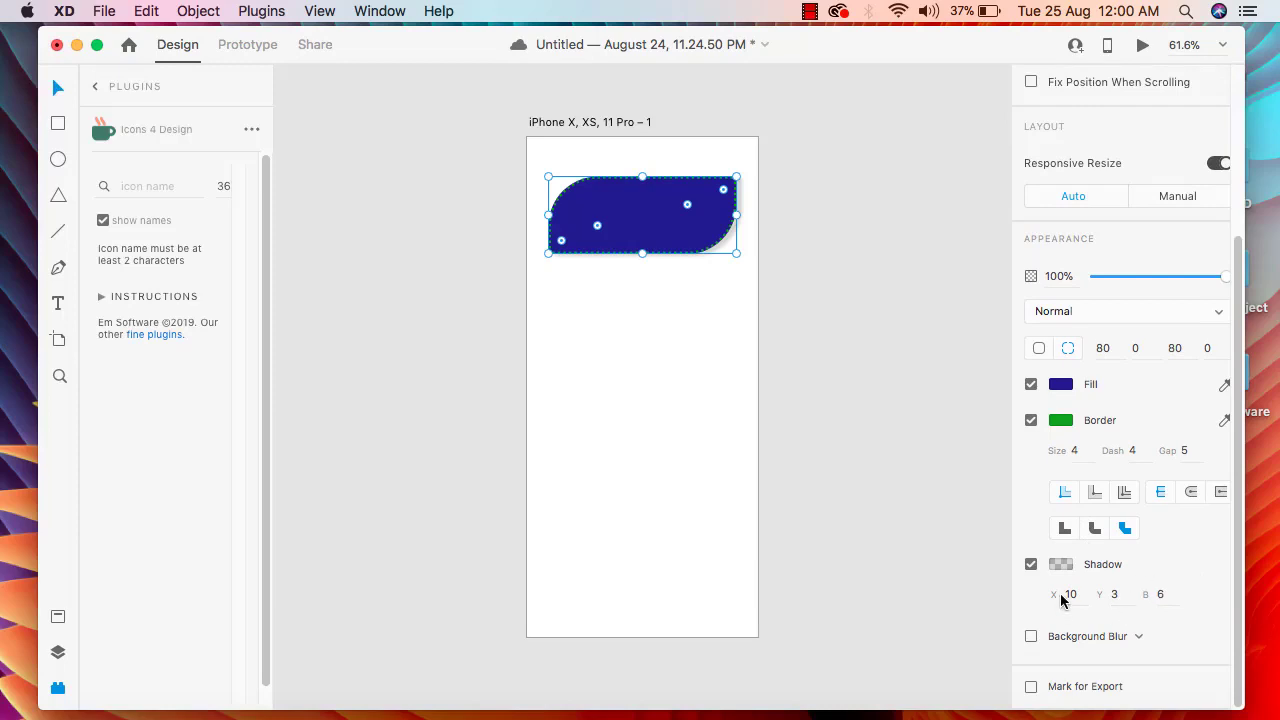
pyautogui.click(1062, 566)
pyautogui.moveTo(866, 518); pyautogui.dragTo(995, 538)
pyautogui.moveTo(961, 486); pyautogui.dragTo(965, 607)
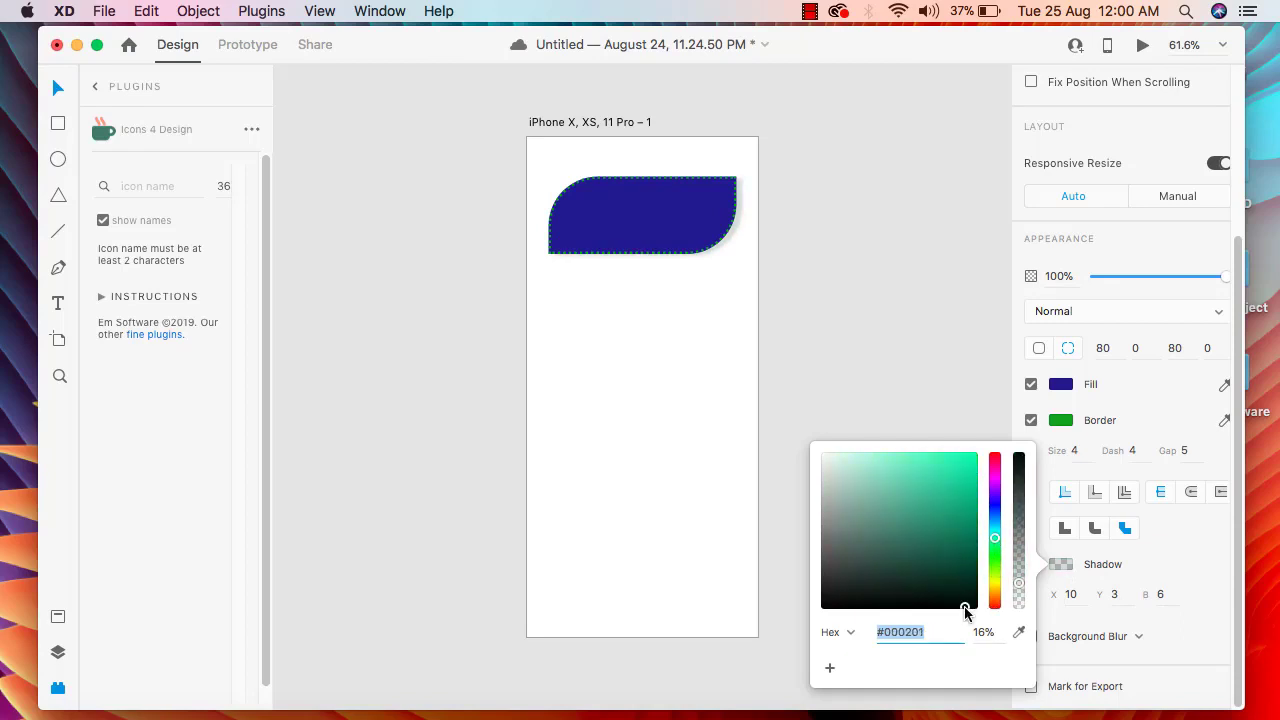
pyautogui.moveTo(998, 470); pyautogui.dragTo(974, 562)
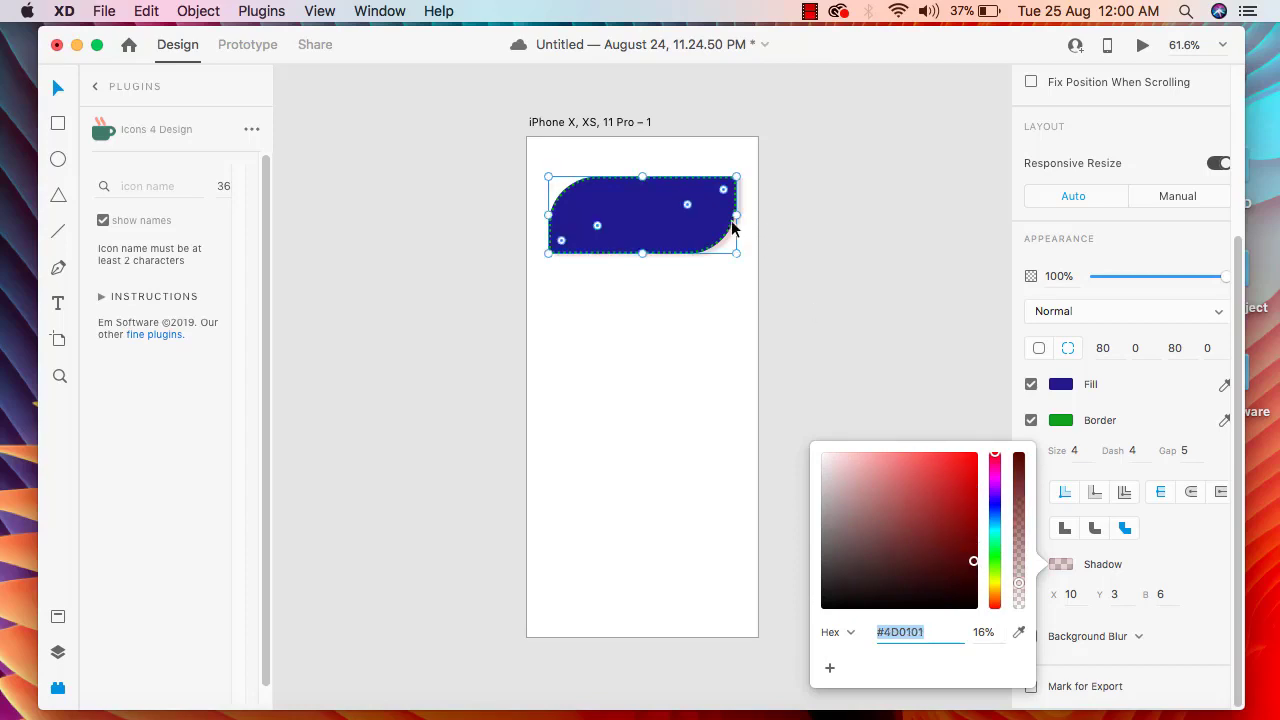
pyautogui.moveTo(952, 506); pyautogui.dragTo(951, 551)
pyautogui.click(956, 400)
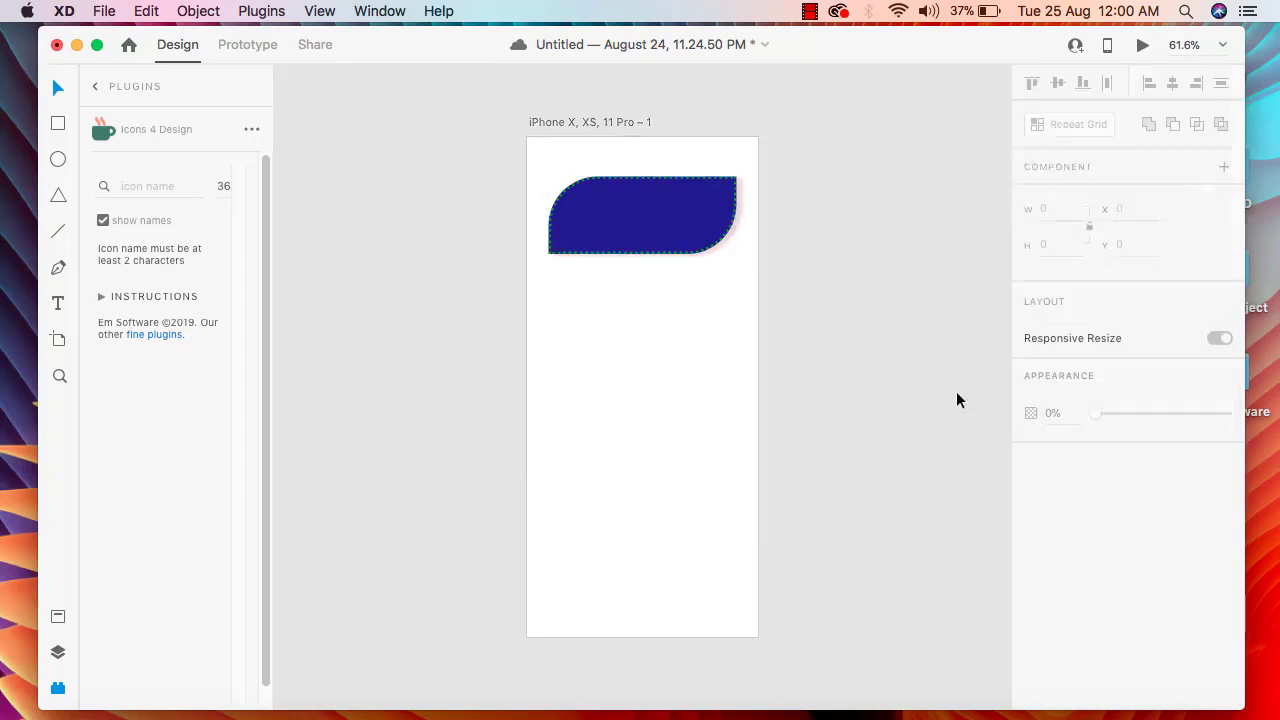
# Apply Object Blur to the blue shape and reduce the blur amount to 0.
pyautogui.click(640, 231)
pyautogui.scroll(-5, 1071, 574)
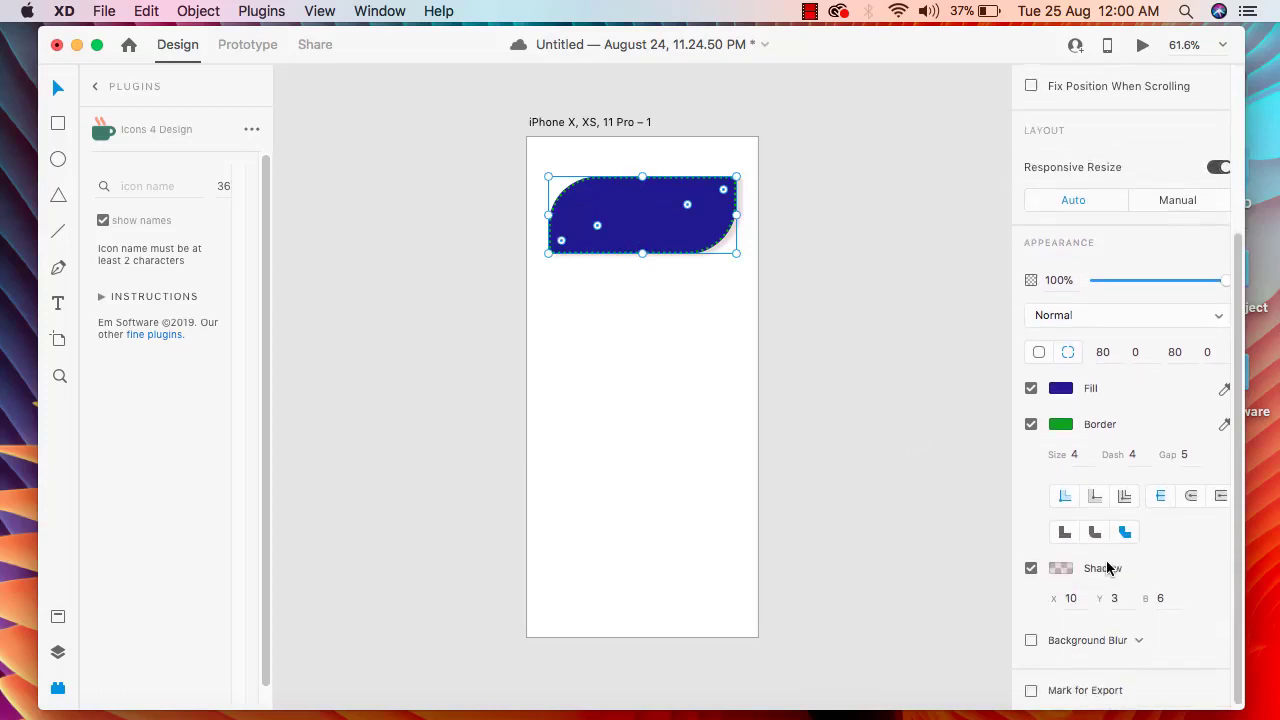
pyautogui.click(1134, 645)
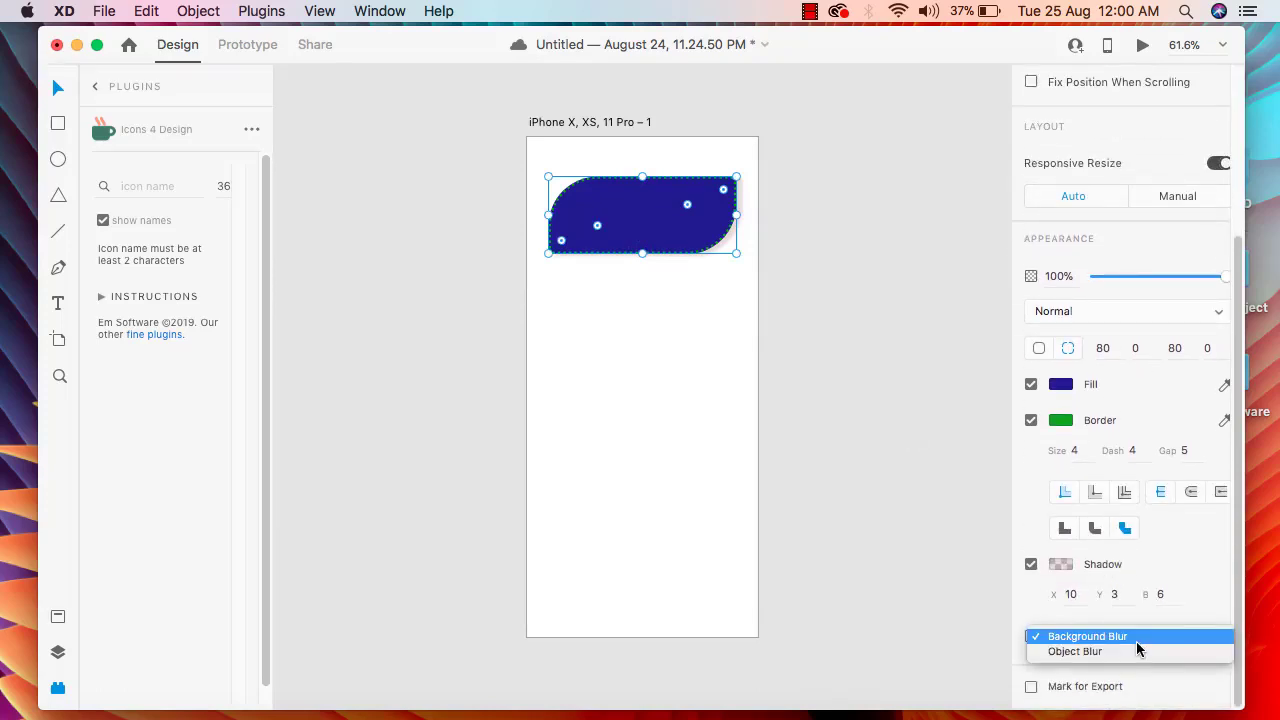
pyautogui.click(1115, 652)
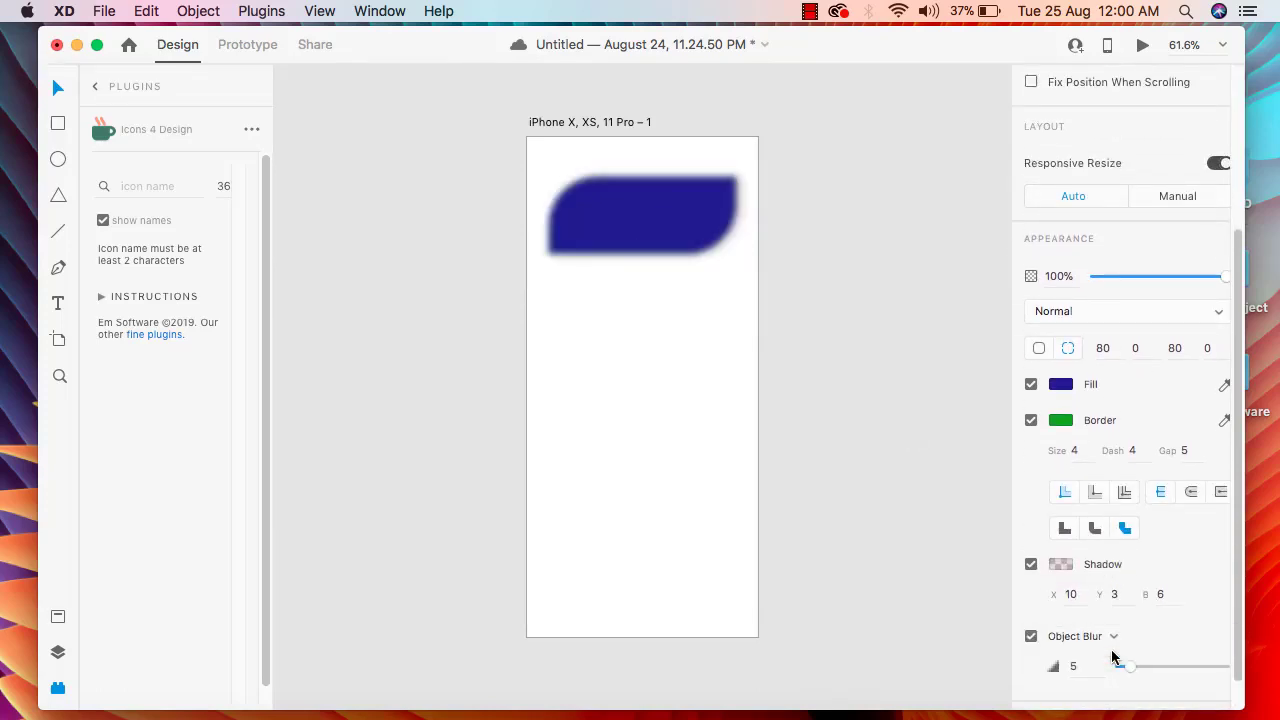
pyautogui.scroll(-1, 1095, 645)
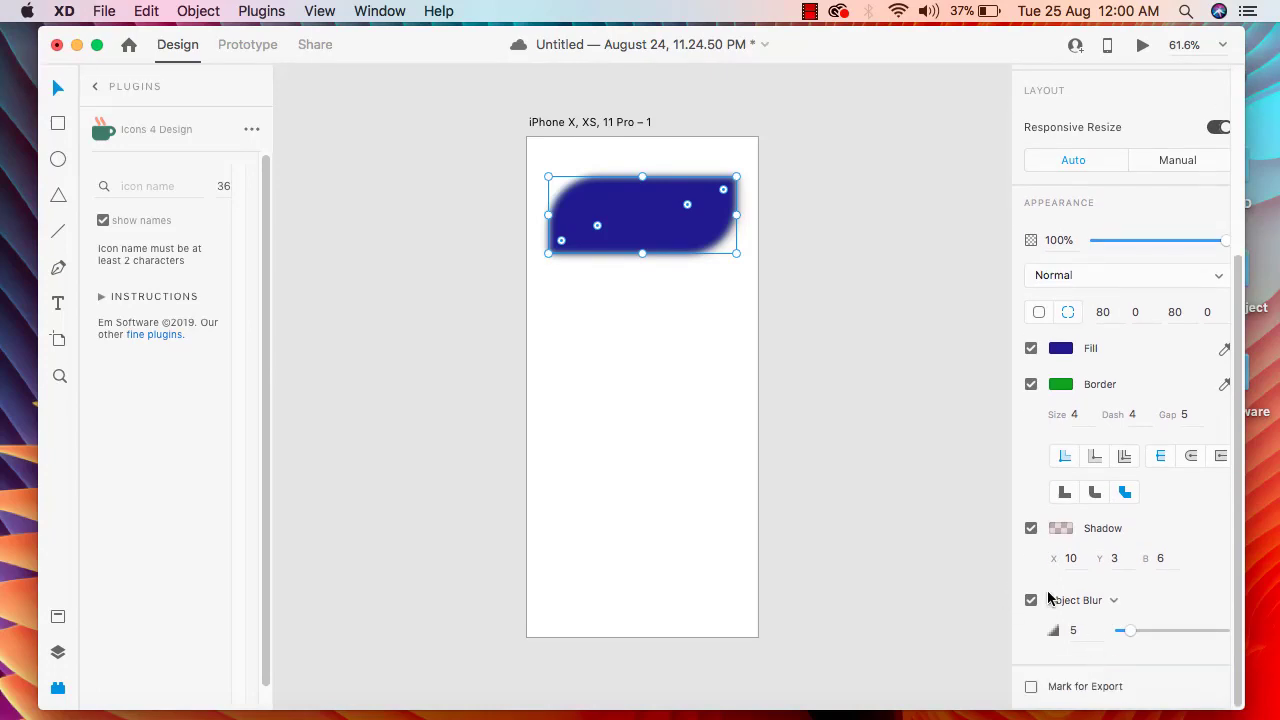
pyautogui.moveTo(1126, 632); pyautogui.dragTo(1089, 643)
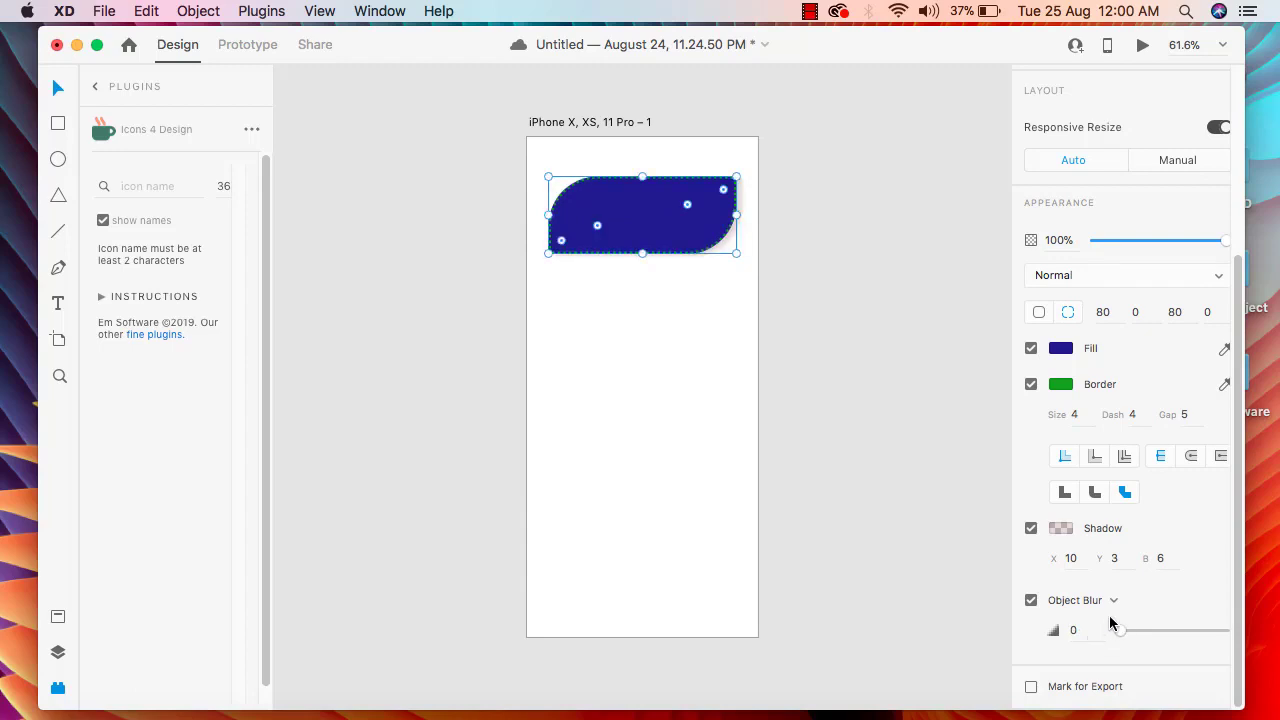
# Switch the blue shape to Background Blur with amount 0, brightness -50 and blur opacity 30%.
pyautogui.click(1112, 604)
pyautogui.click(1108, 586)
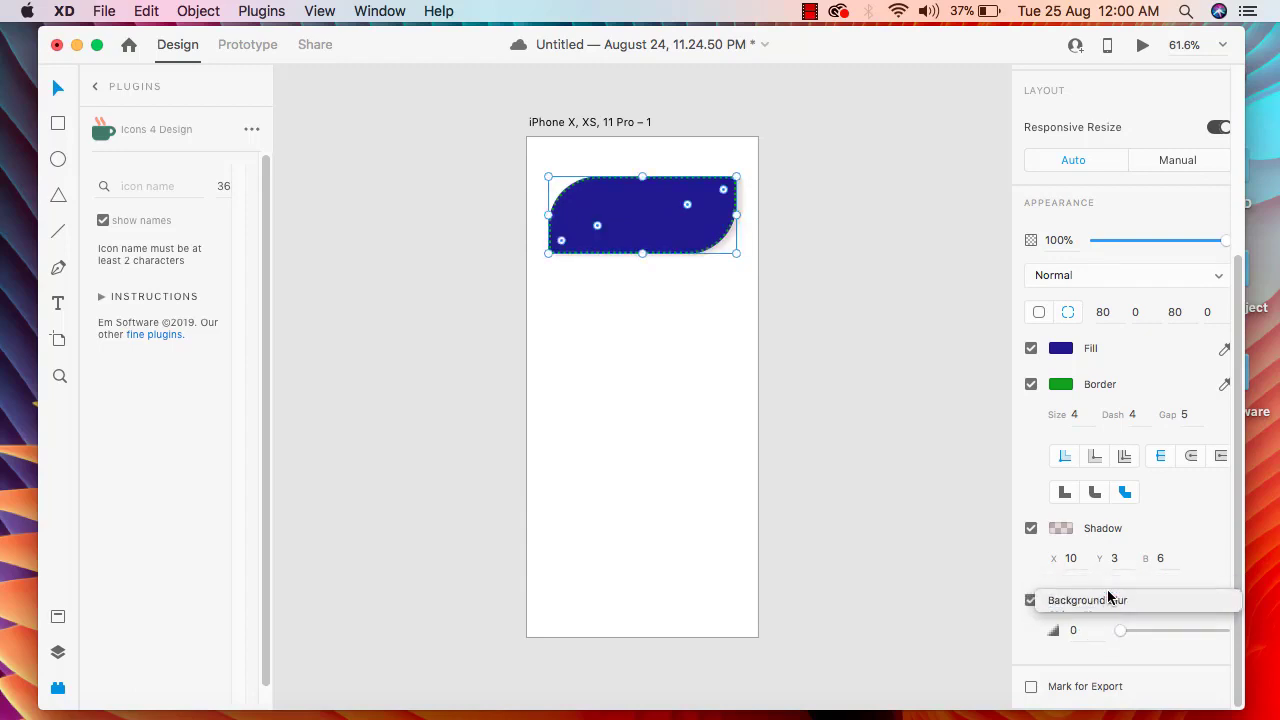
pyautogui.moveTo(1121, 630); pyautogui.dragTo(1155, 637)
pyautogui.scroll(-1, 1140, 625)
pyautogui.scroll(-1, 1131, 620)
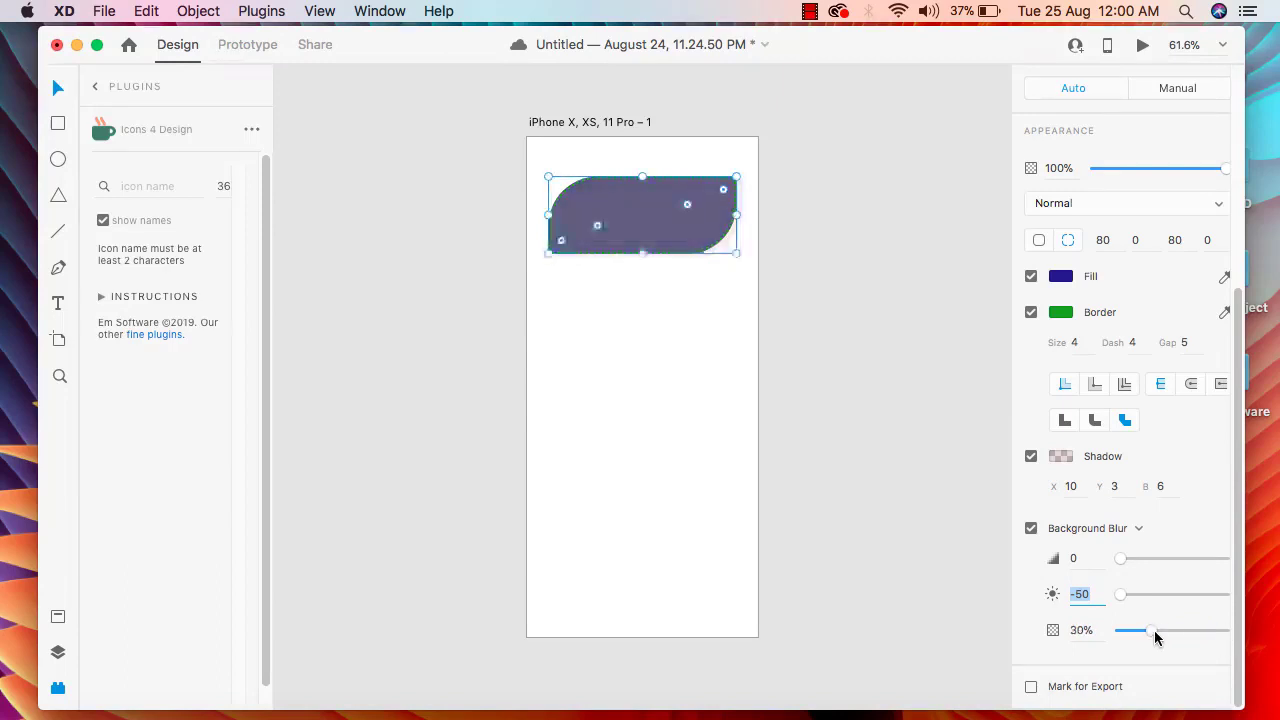
# Turn off the blue shape's Background Blur.
pyautogui.scroll(5, 1160, 506)
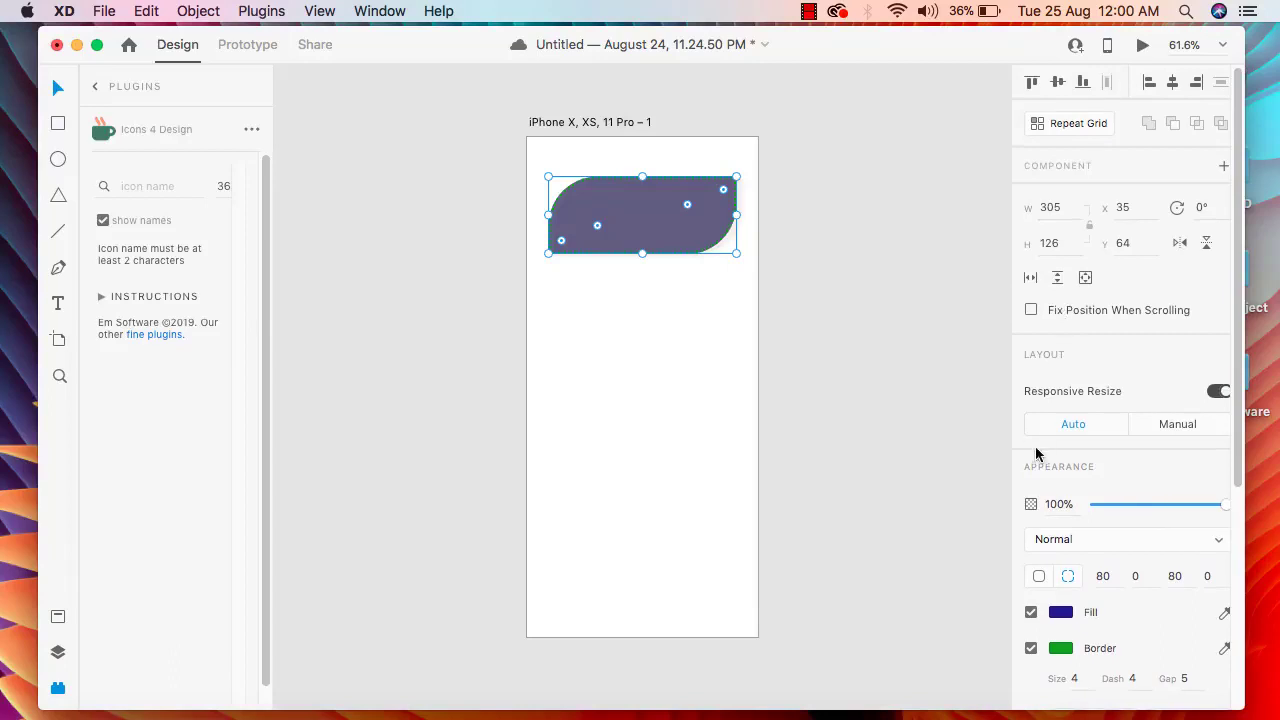
pyautogui.scroll(-5, 1040, 458)
pyautogui.click(1031, 528)
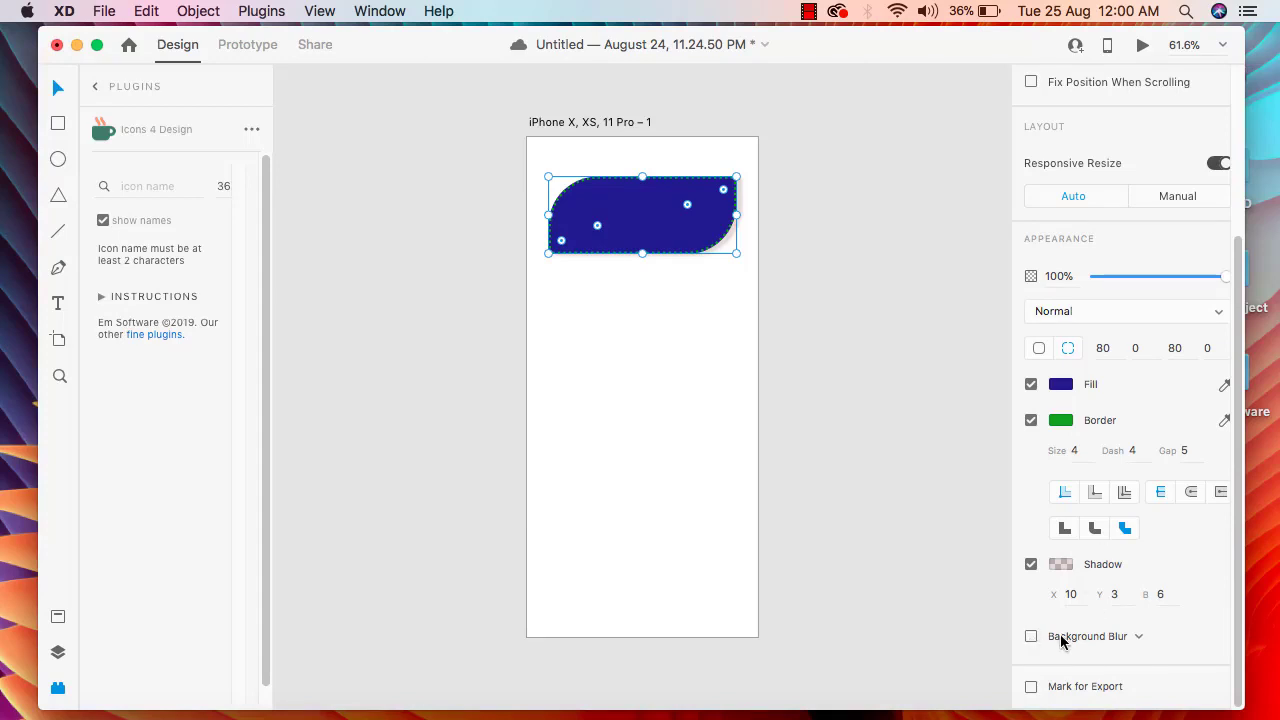
# Review the artboard's properties and the blue shape's size, layout, corner radius and border settings.
pyautogui.scroll(2, 1040, 640)
pyautogui.scroll(3, 1137, 531)
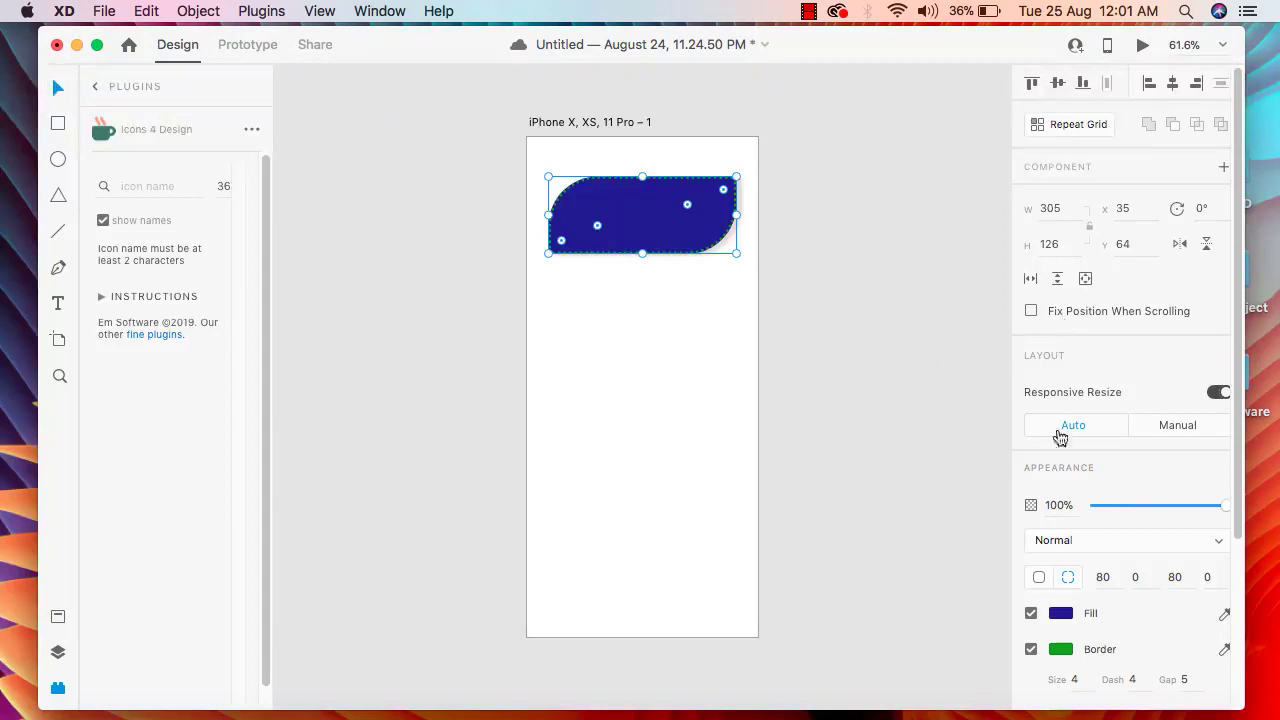
pyautogui.click(779, 413)
pyautogui.click(654, 378)
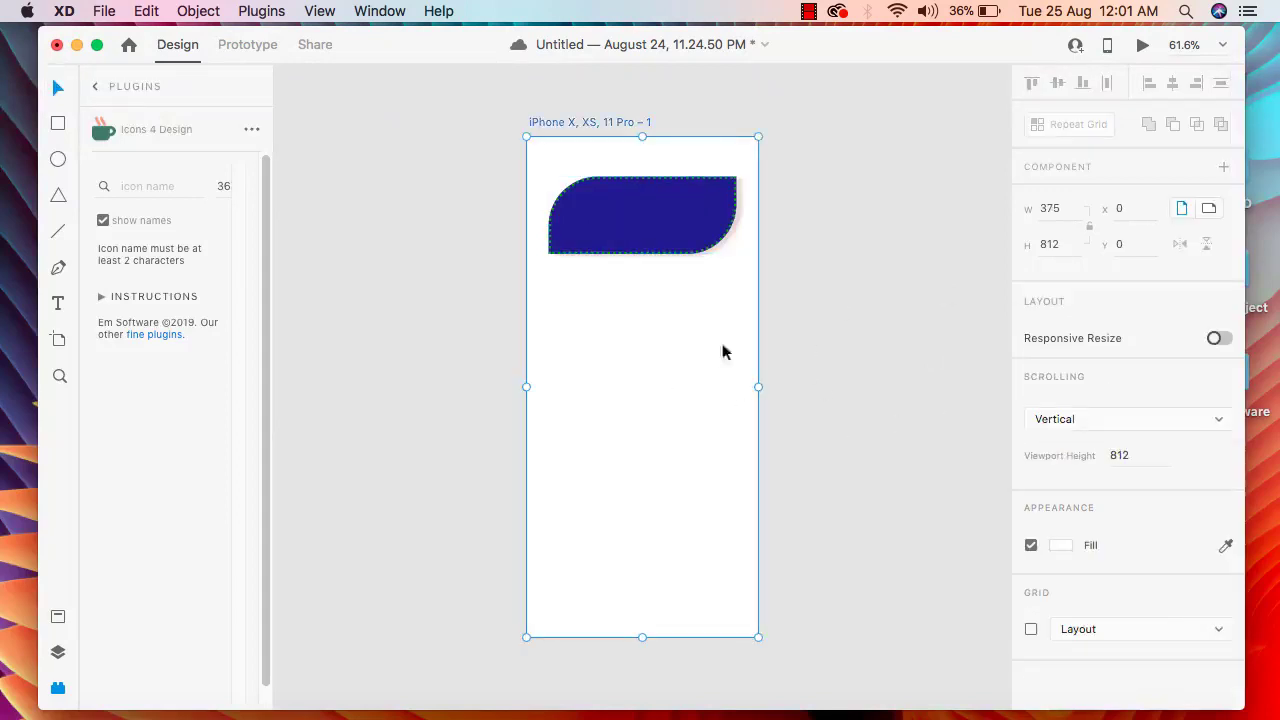
pyautogui.click(654, 228)
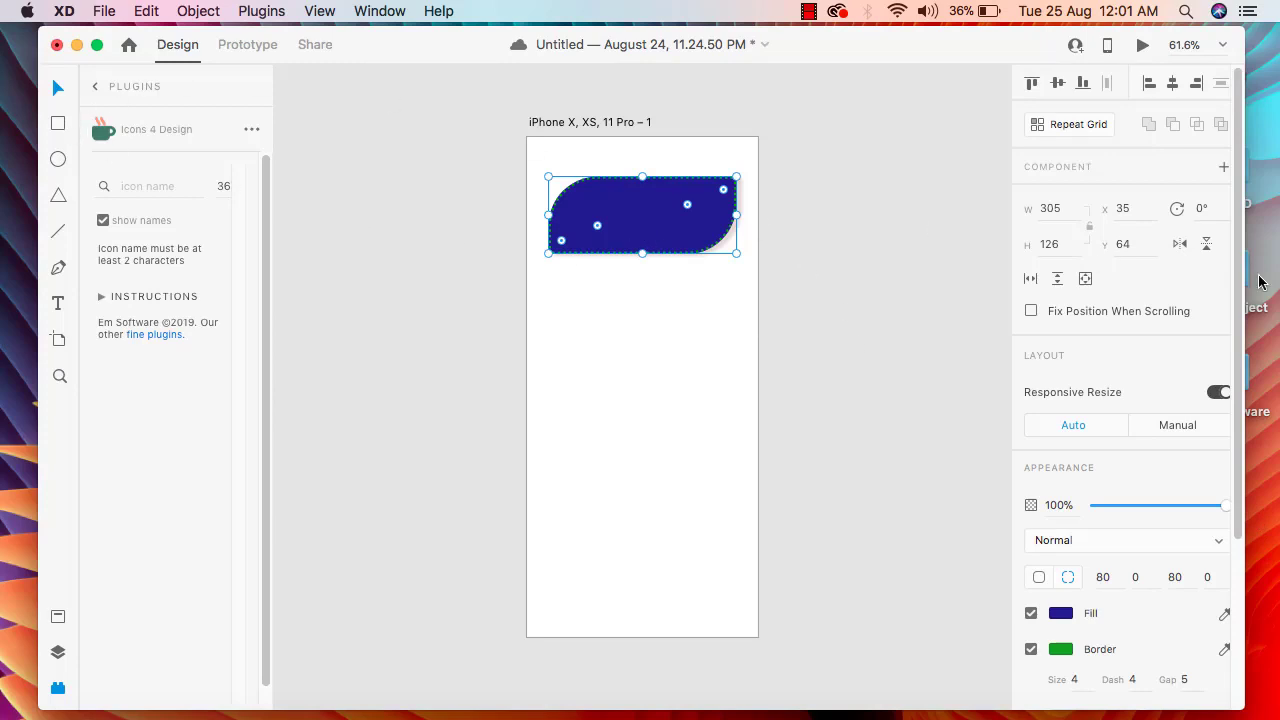
pyautogui.scroll(-2, 1099, 401)
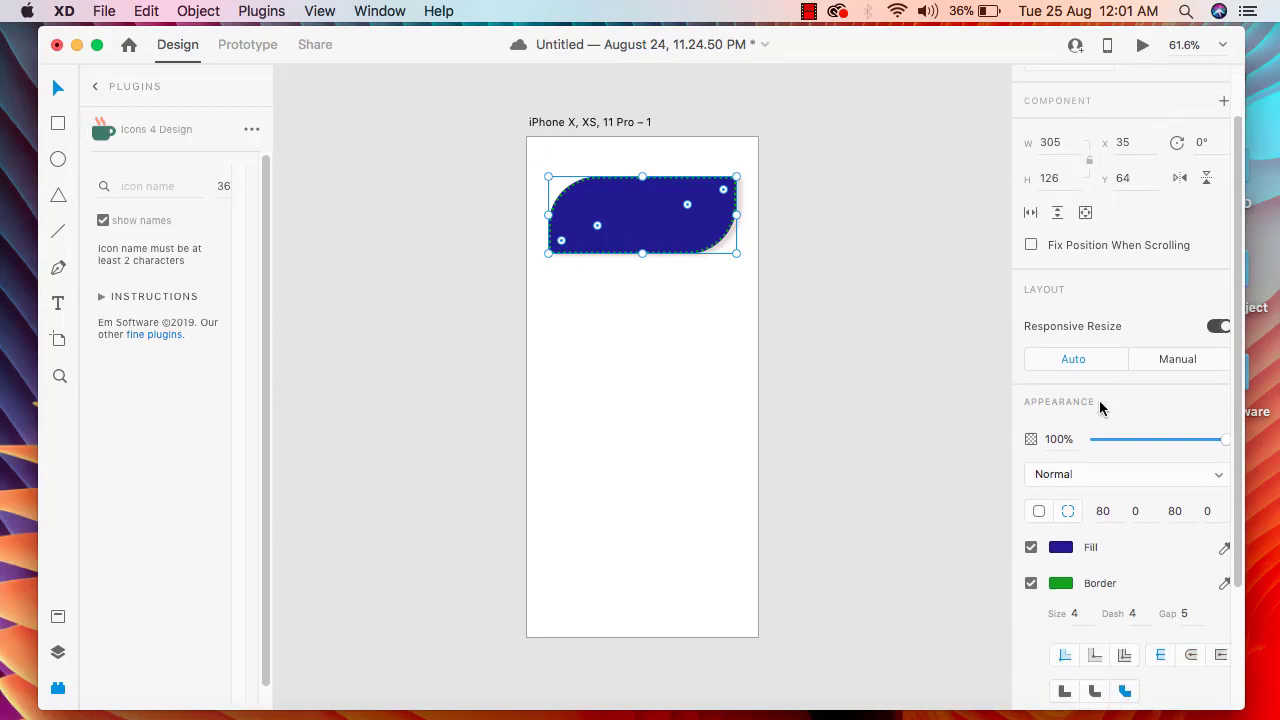
pyautogui.scroll(-1, 1098, 398)
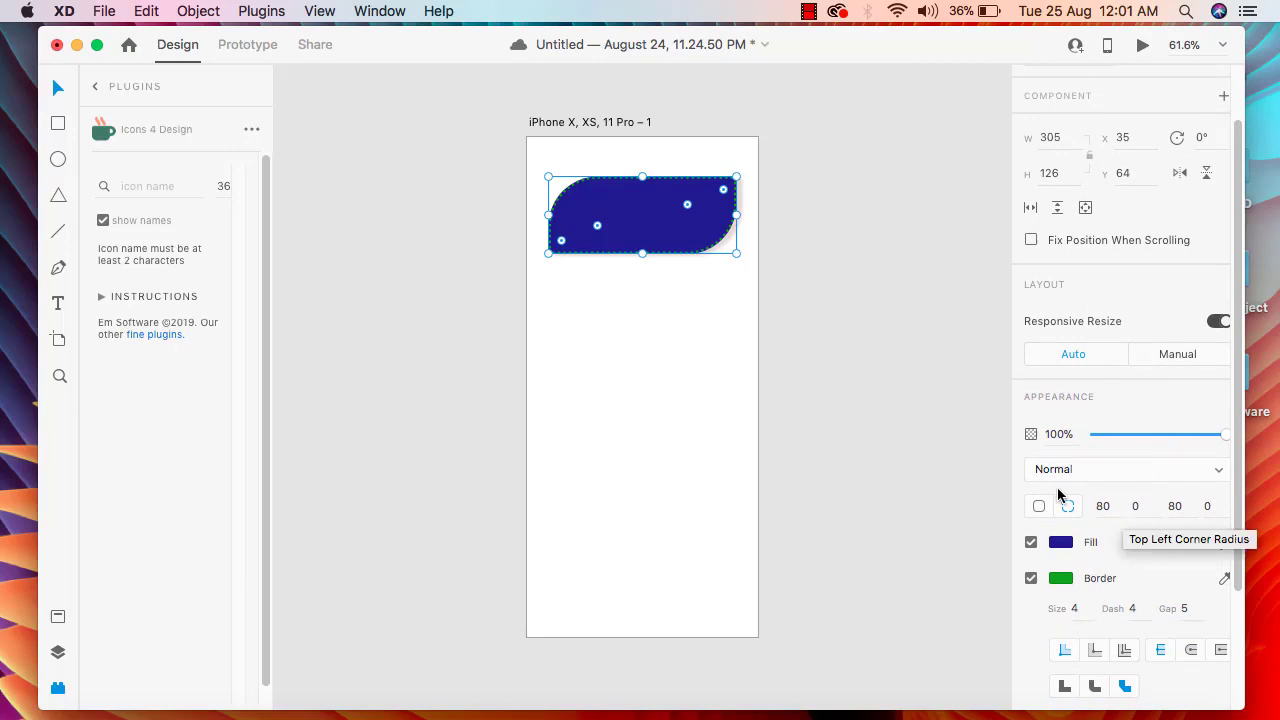
pyautogui.scroll(3, 1057, 487)
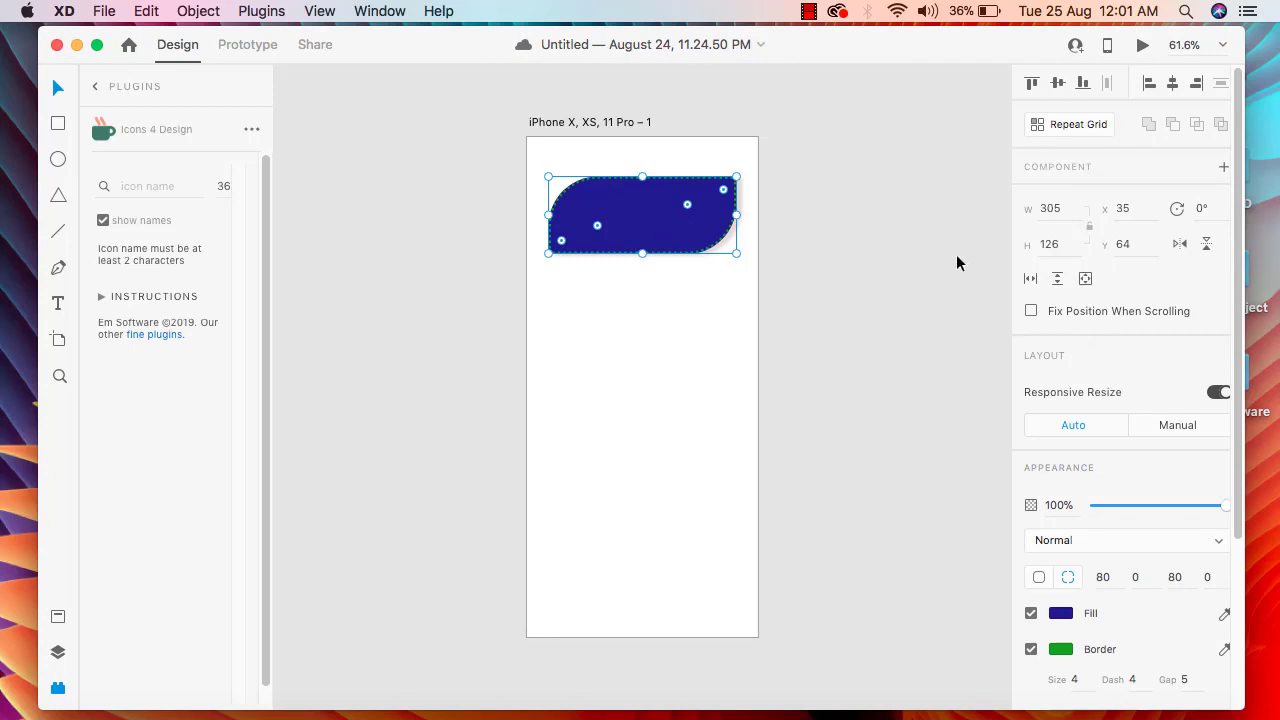
# Move the blue shape up to Y 28, duplicate it, and place the copy below it at about X 21, Y 190.
pyautogui.moveTo(645, 230)
pyautogui.mouseDown()
pyautogui.moveTo(652, 360)
pyautogui.moveTo(642, 194)
pyautogui.moveTo(643, 207)
pyautogui.mouseUp()
pyautogui.doubleClick(642, 202)
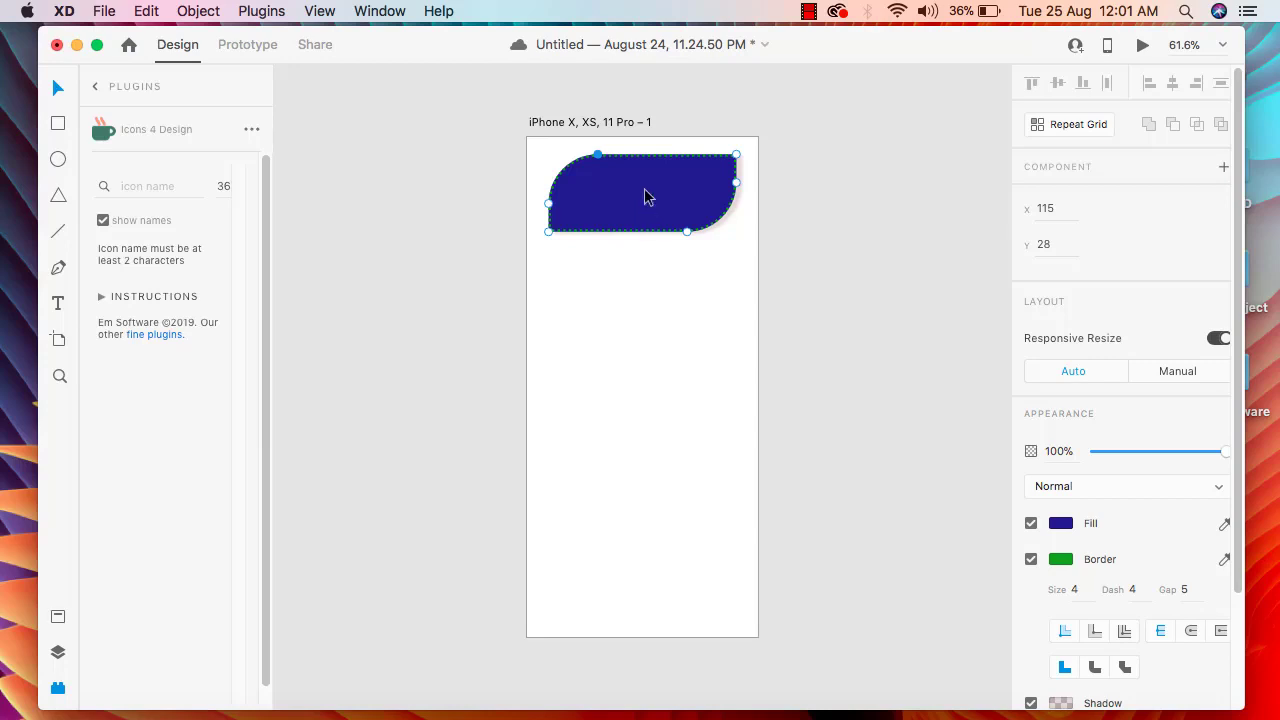
pyautogui.press('Escape')
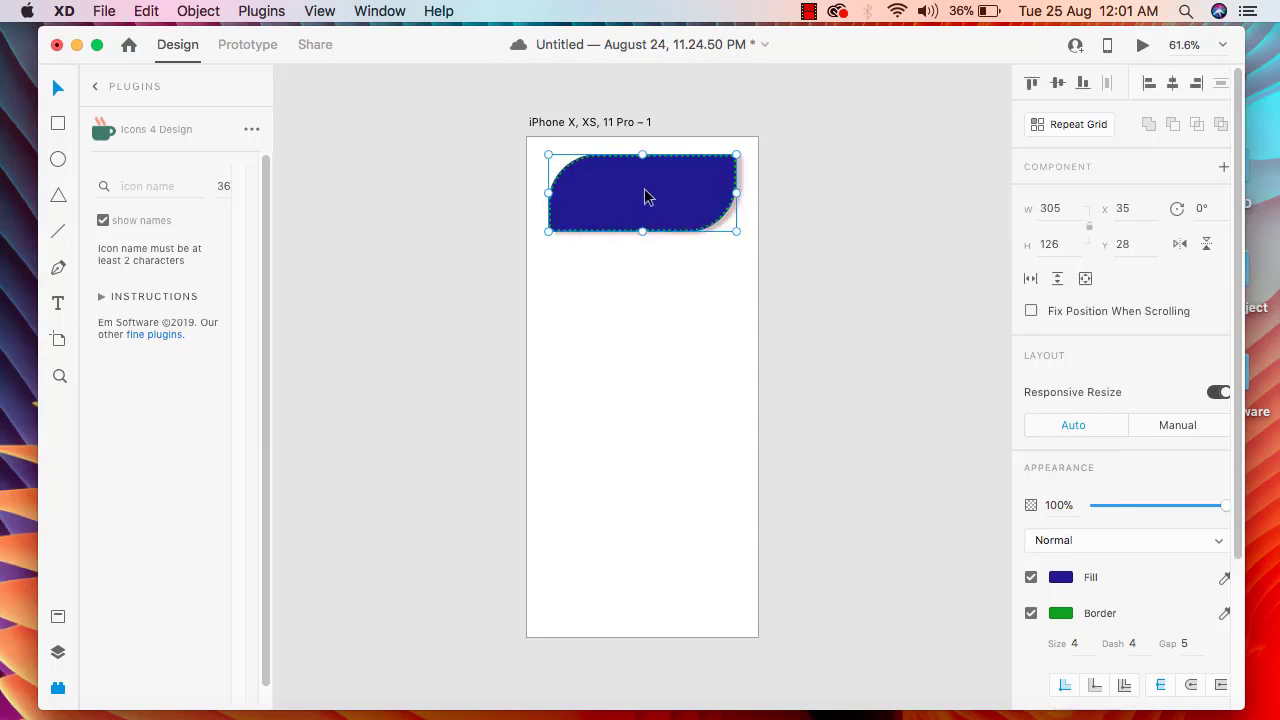
pyautogui.moveTo(645, 197); pyautogui.dragTo(637, 290)
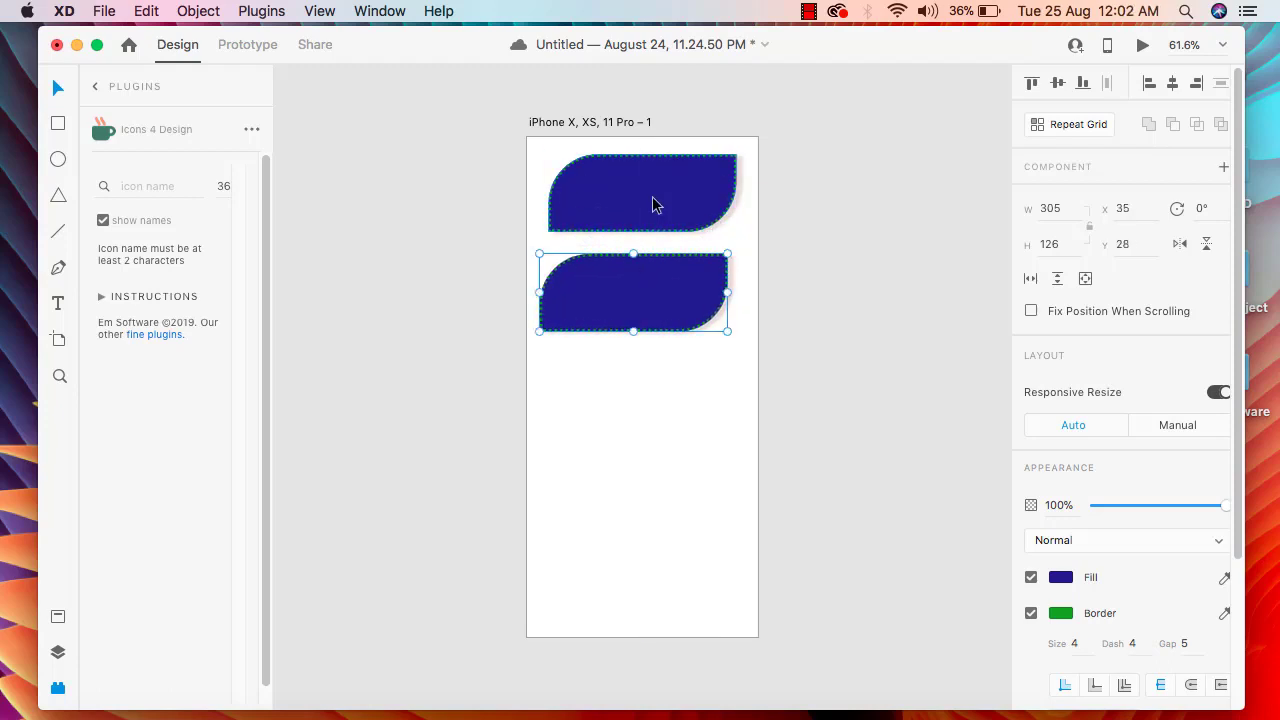
# Duplicate the second blue shape and place the copy below it at about X 14, Y 363.
pyautogui.click(654, 203)
pyautogui.doubleClick(646, 310)
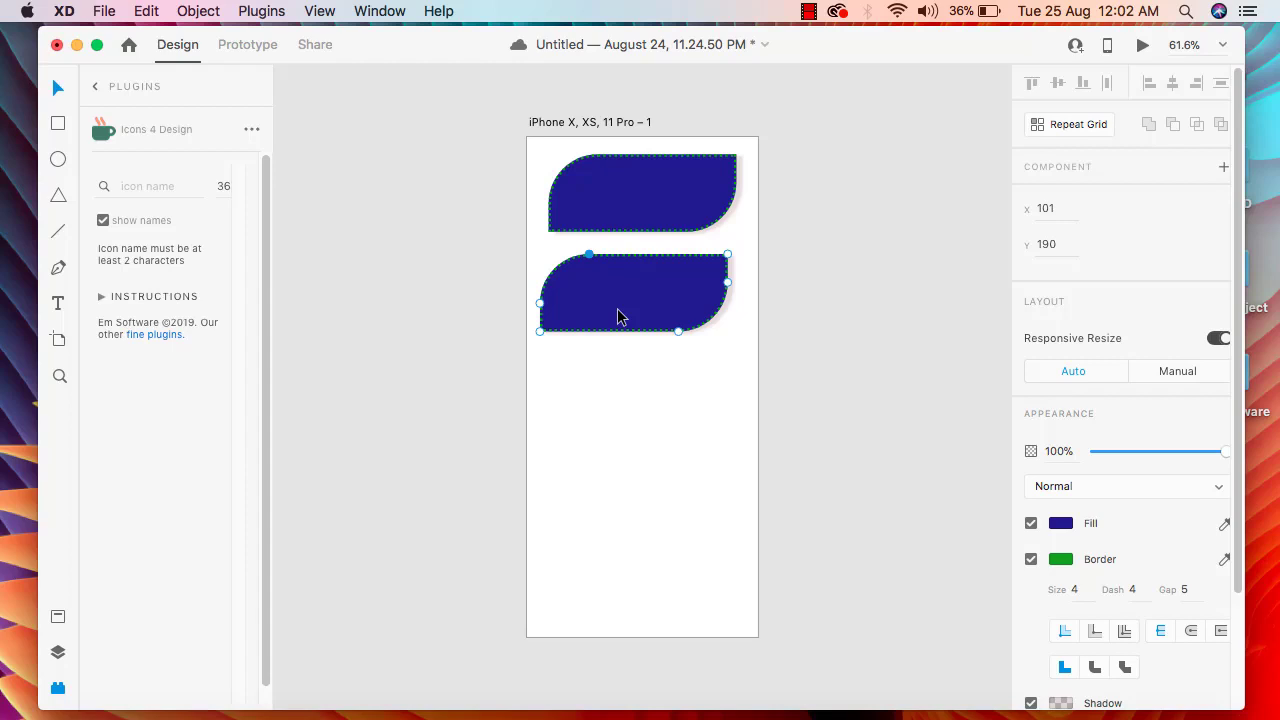
pyautogui.press('super+d')
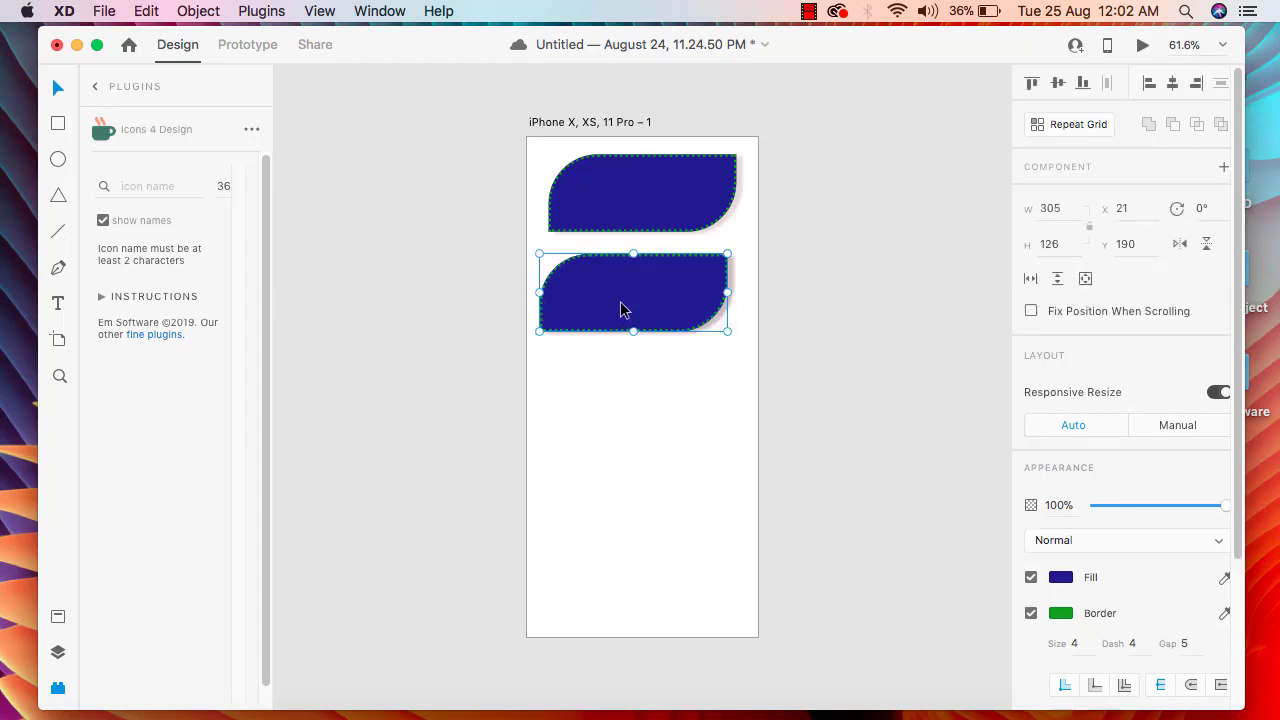
pyautogui.moveTo(623, 309); pyautogui.dragTo(615, 416)
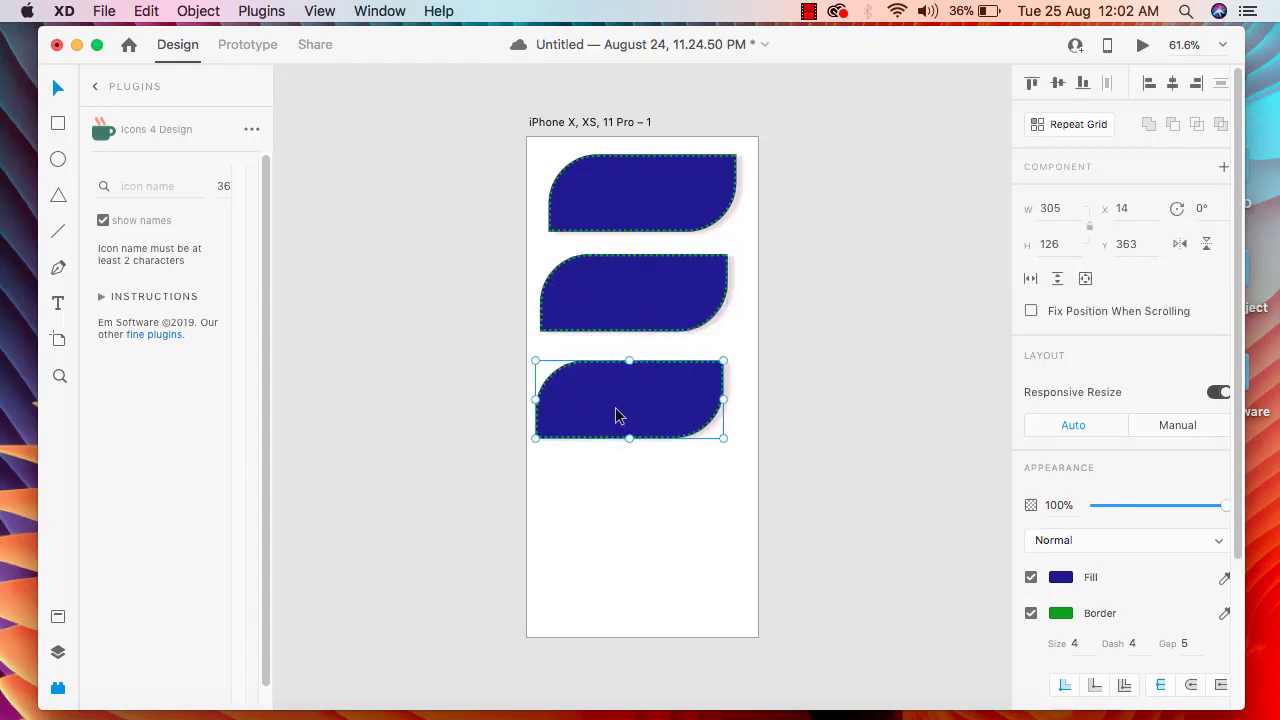
# Delete the two lower copies of the blue shape, leaving only the one at the artboard's upper edge.
pyautogui.press('Delete')
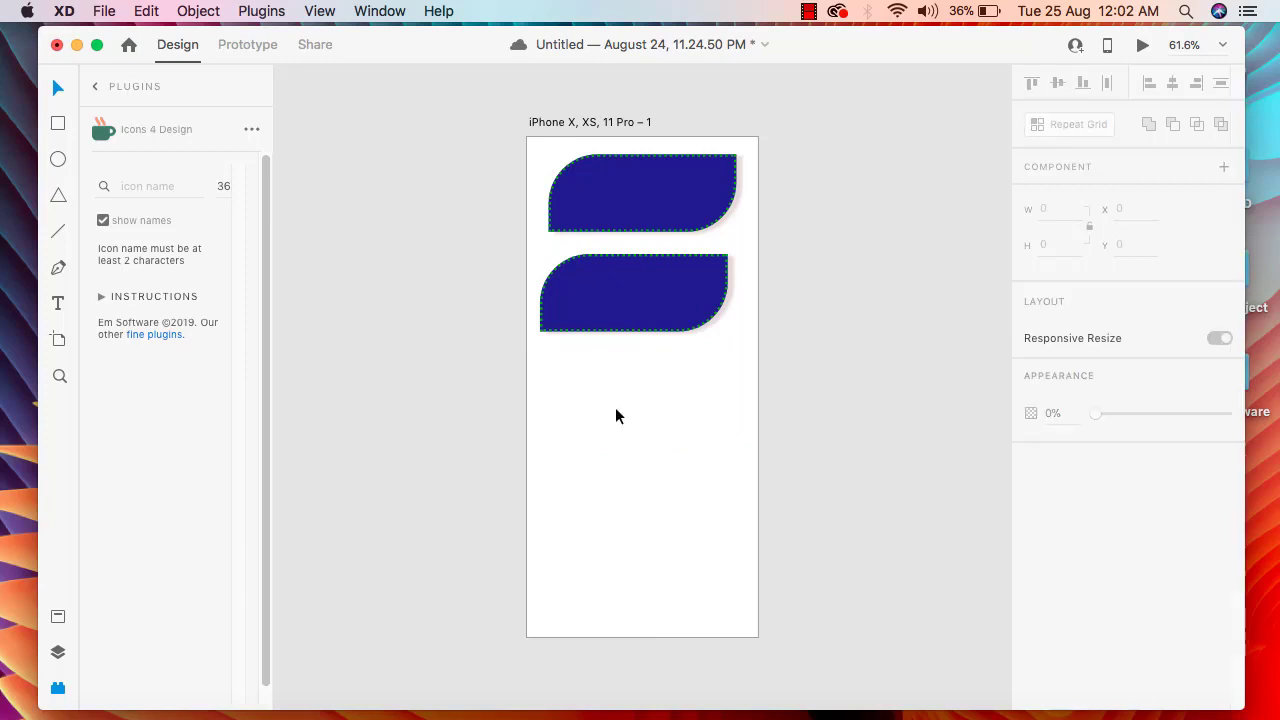
pyautogui.click(614, 315)
pyautogui.press('Delete')
# Turn the remaining blue shape into a Repeat Grid and extend it down the artboard to a height of 790, giving five shapes.
pyautogui.click(650, 218)
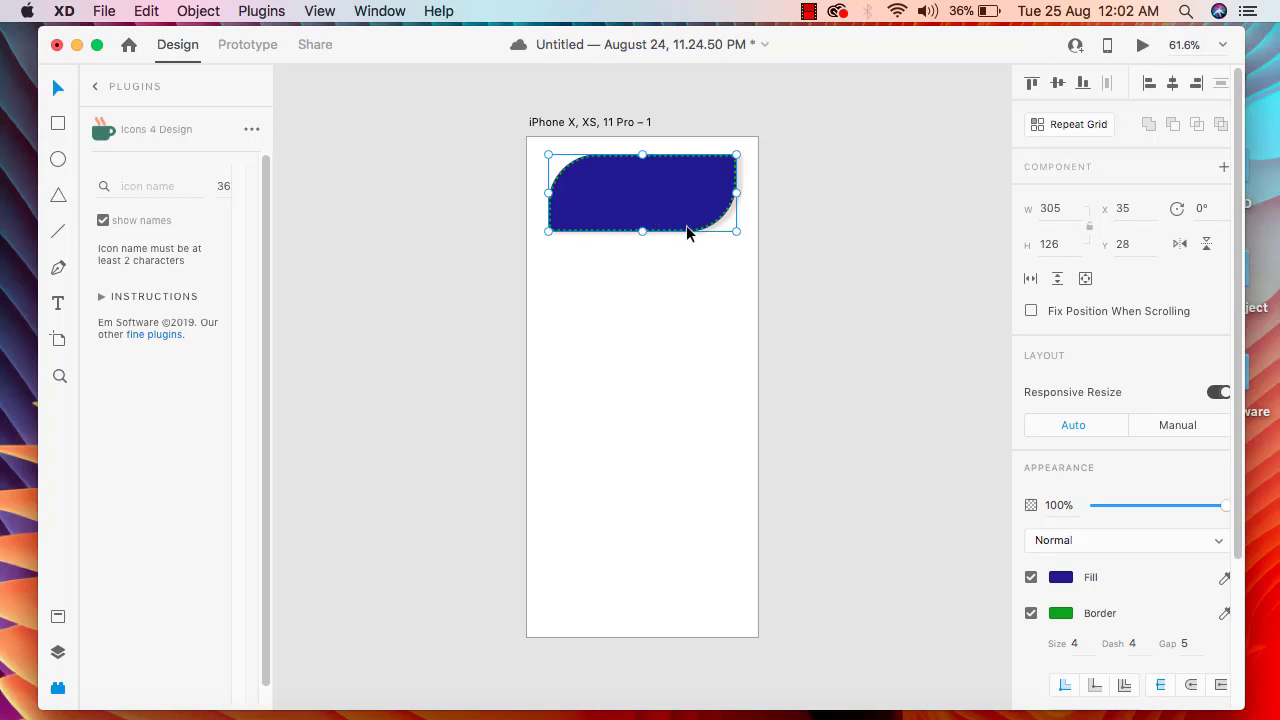
pyautogui.click(1075, 130)
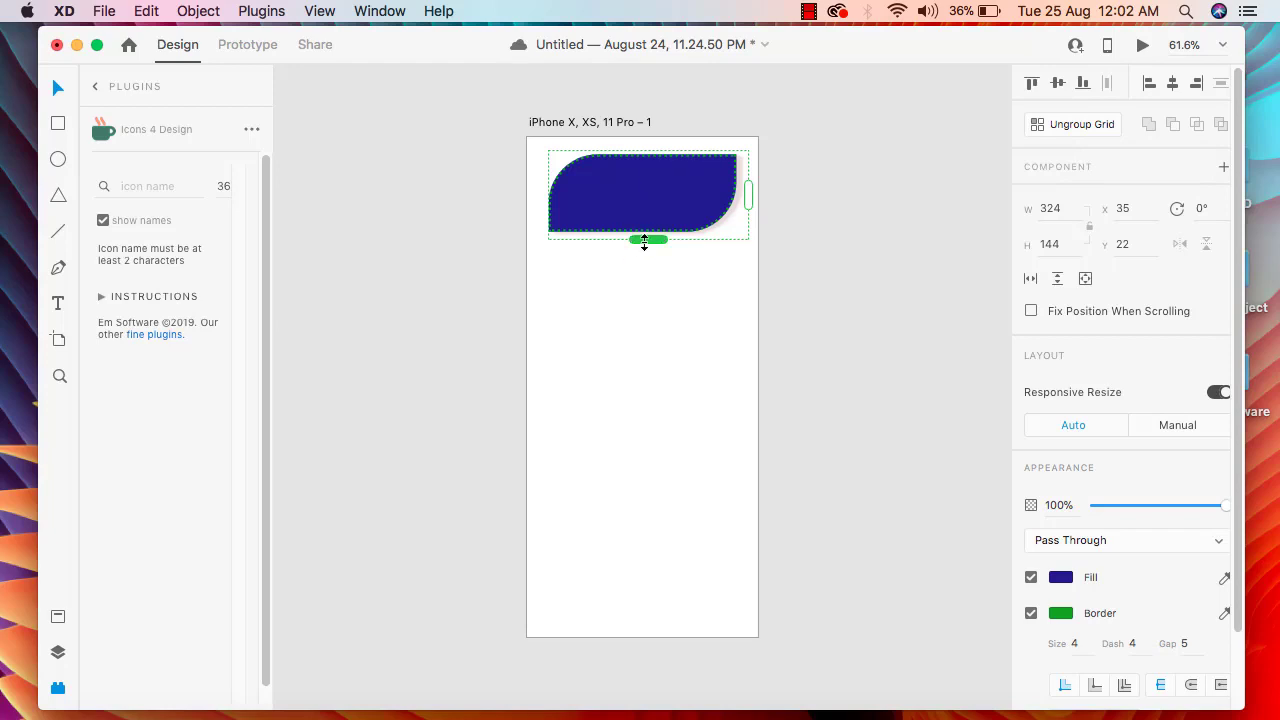
pyautogui.moveTo(644, 241); pyautogui.dragTo(643, 634)
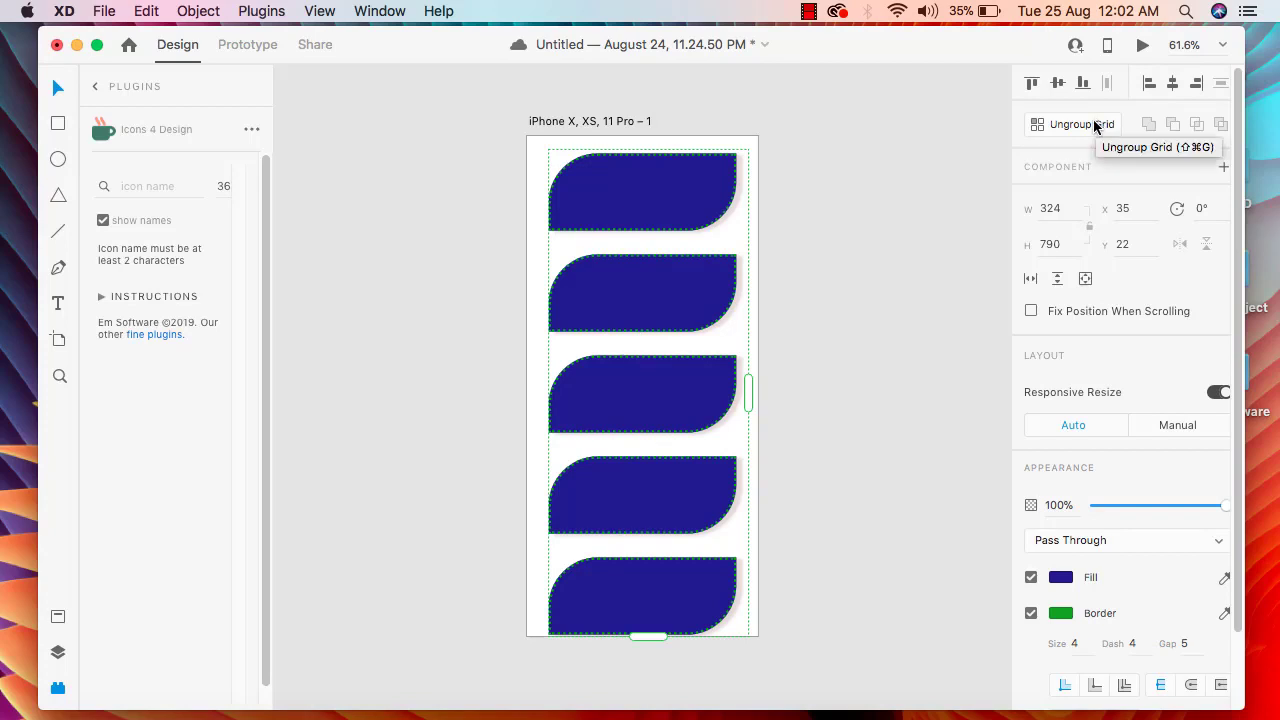
pyautogui.scroll(-1, 840, 221)
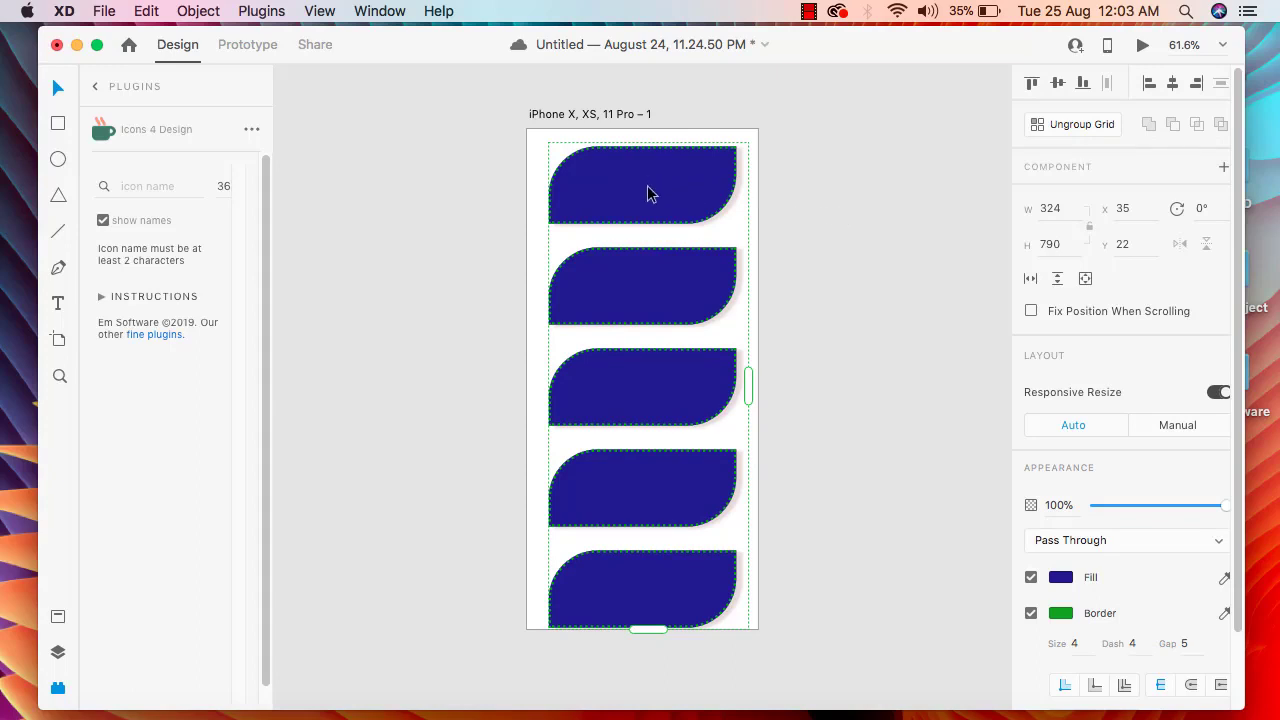
# Set the fill of the whole repeat grid to the brighter blue #4030FC.
pyautogui.click(1062, 578)
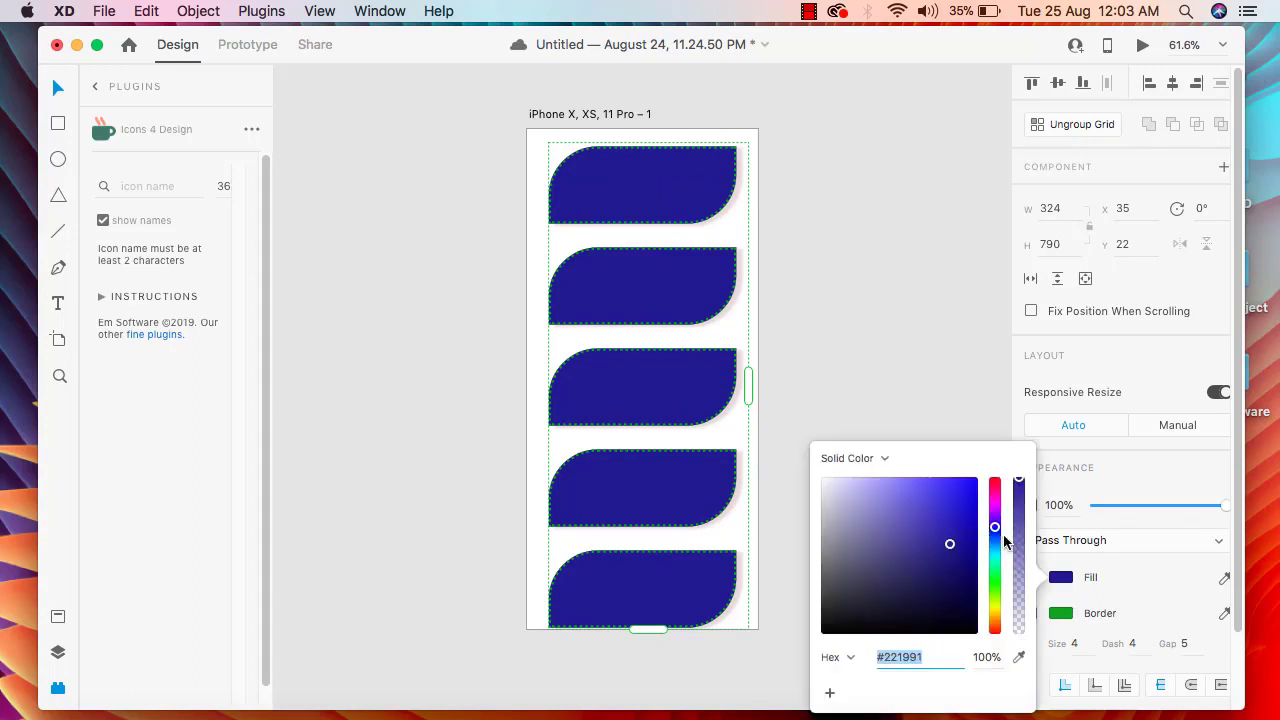
pyautogui.click(940, 510)
pyautogui.moveTo(940, 510)
pyautogui.mouseDown()
pyautogui.moveTo(940, 618)
pyautogui.moveTo(948, 485)
pyautogui.mouseUp()
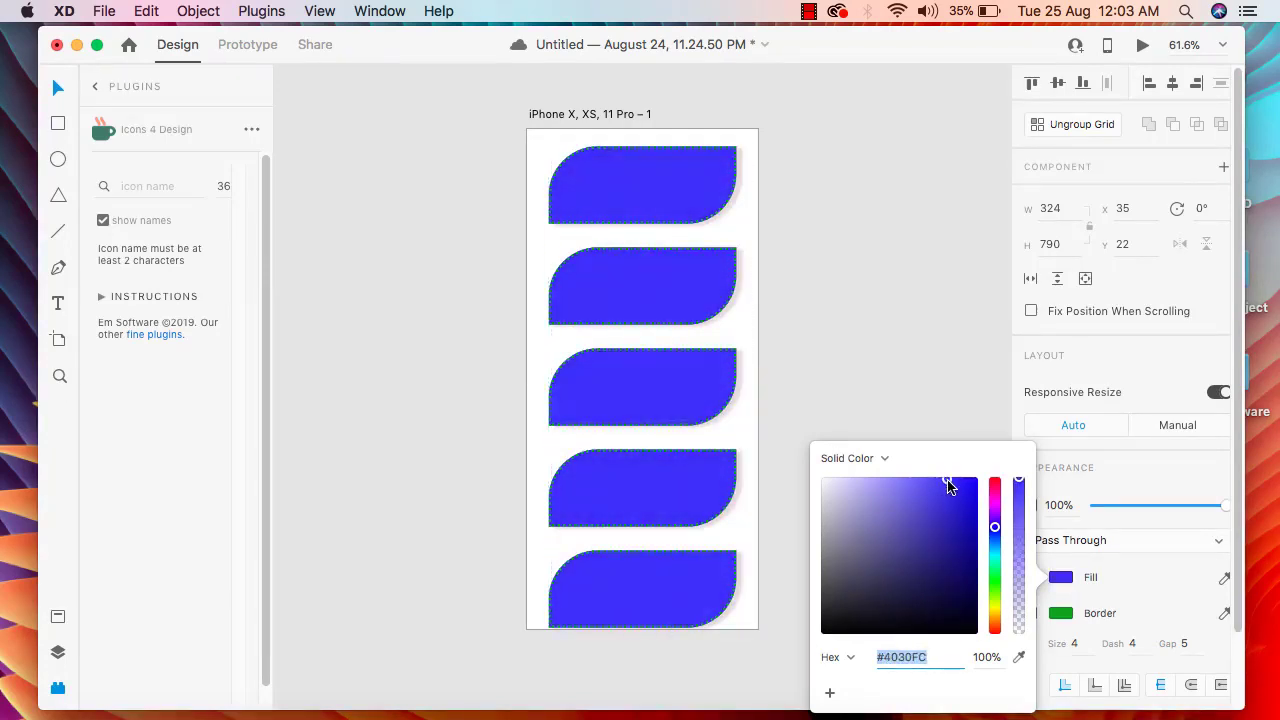
pyautogui.click(917, 357)
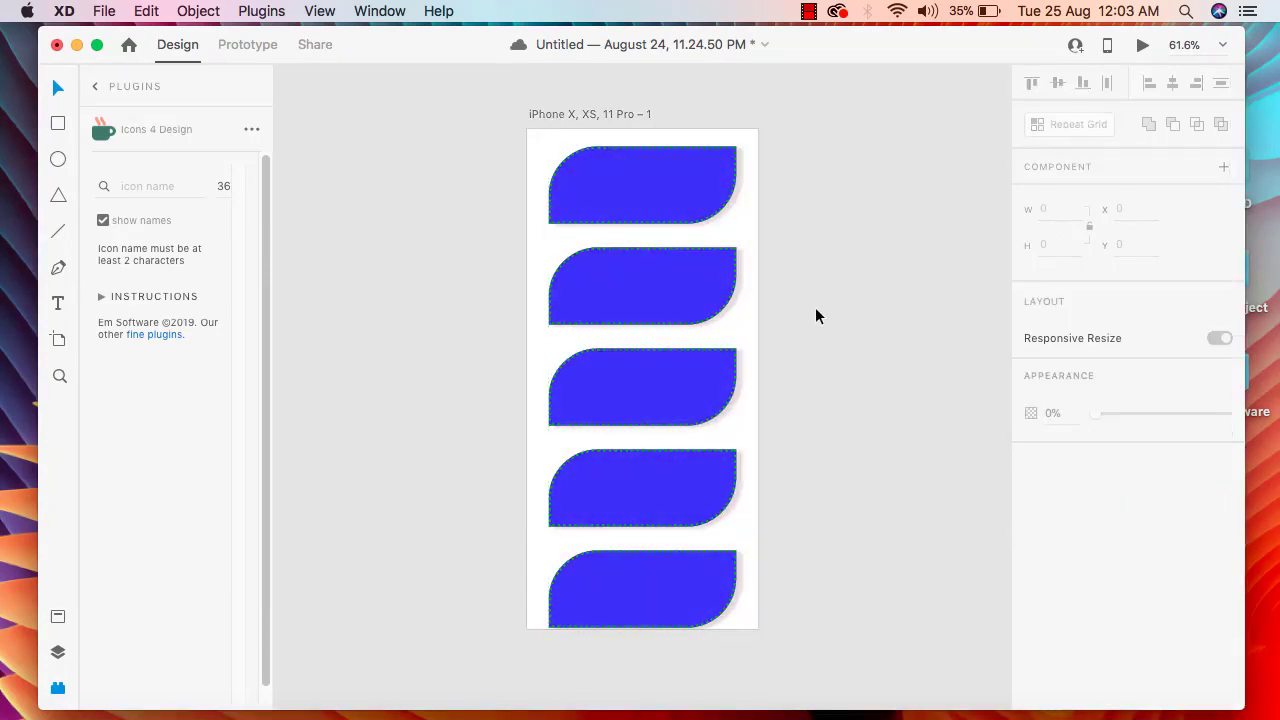
pyautogui.click(702, 210)
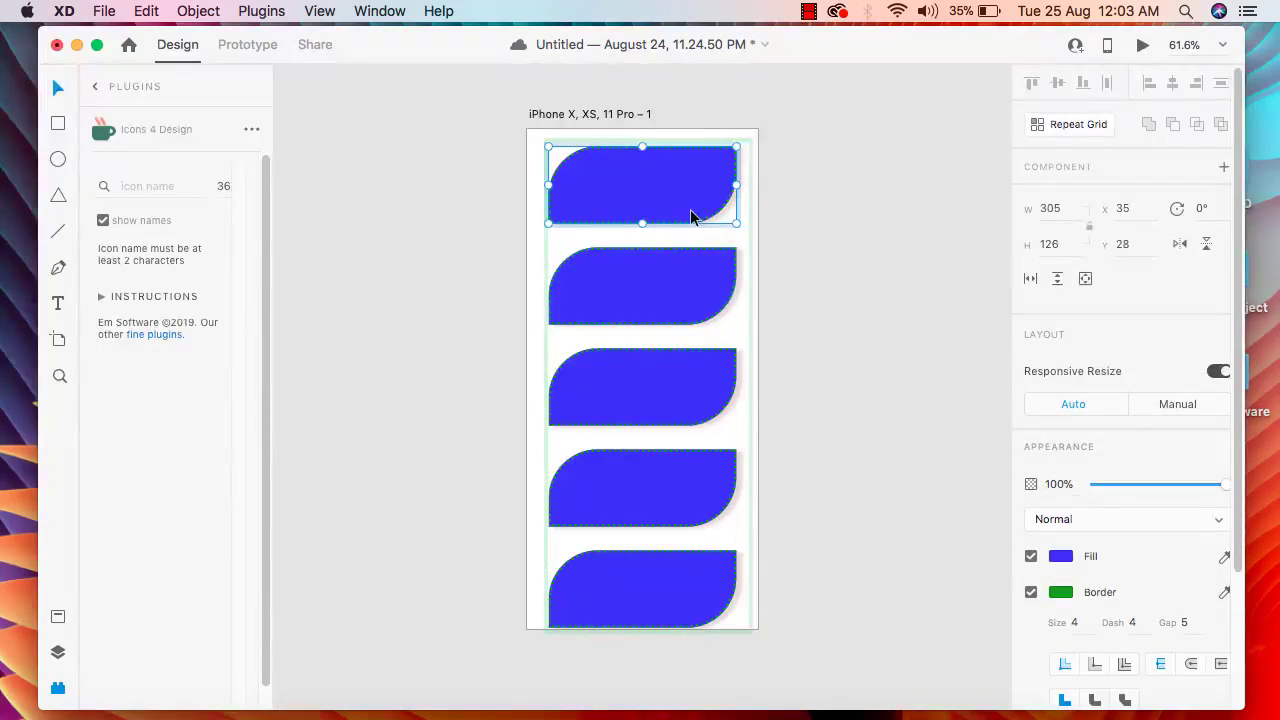
pyautogui.click(817, 414)
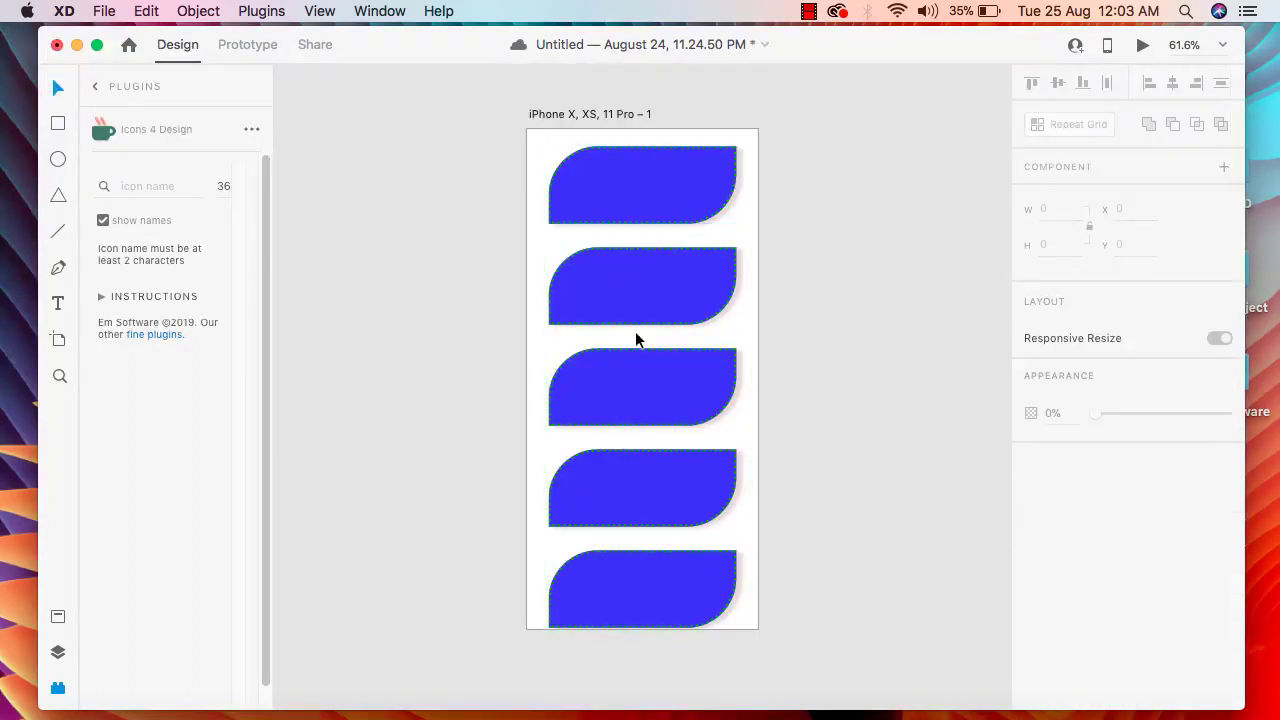
pyautogui.click(643, 298)
pyautogui.doubleClick(648, 305)
pyautogui.click(662, 380)
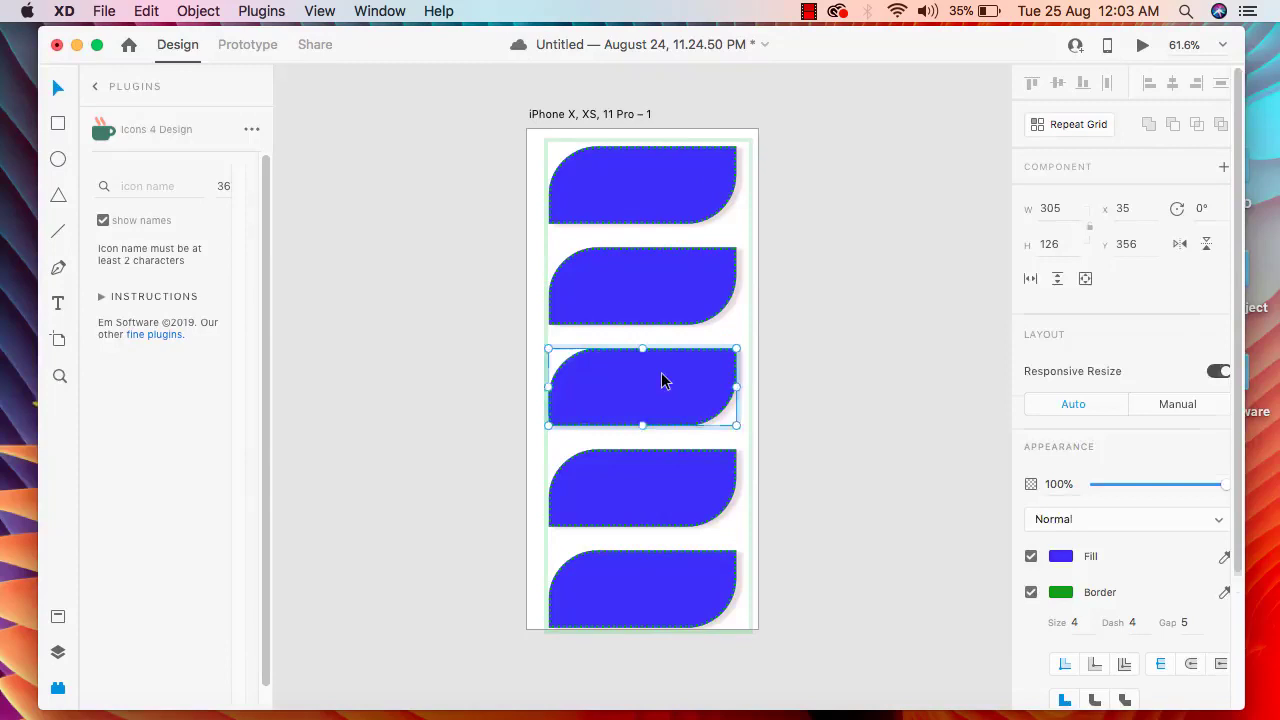
# Ungroup the repeat grid into separate, independently editable shapes.
pyautogui.doubleClick(647, 142)
pyautogui.click(647, 164)
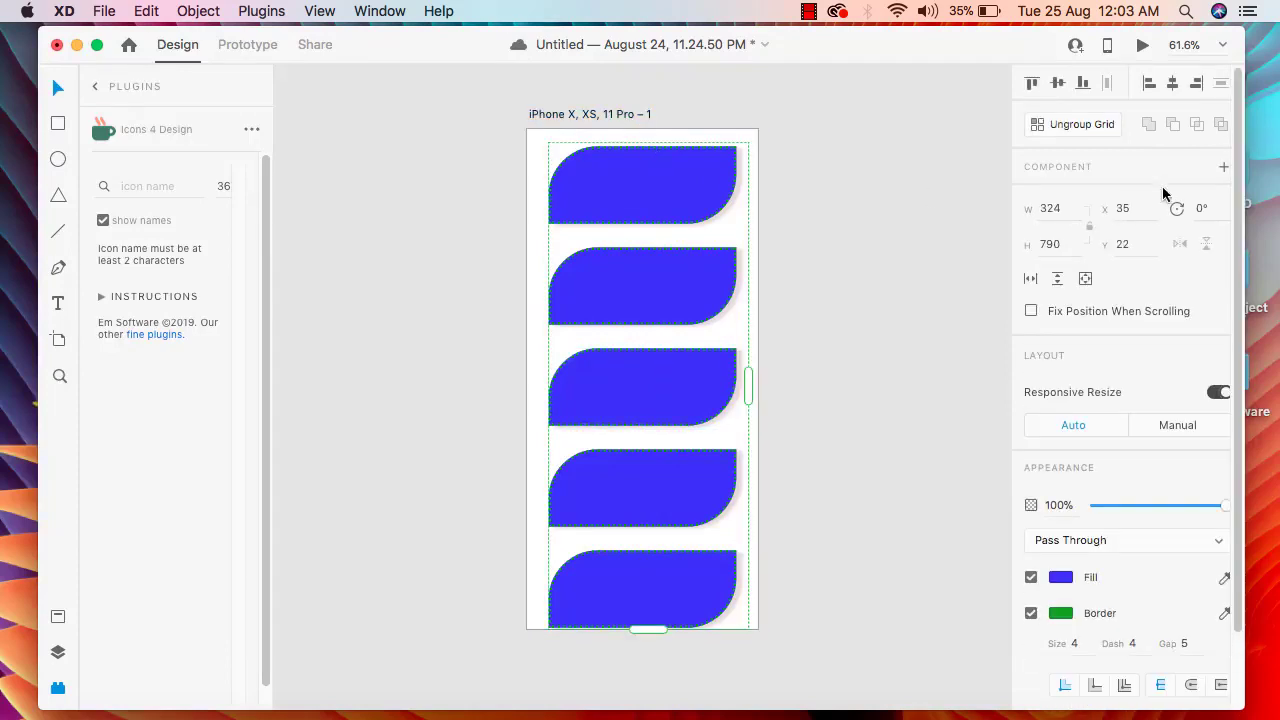
pyautogui.click(1099, 127)
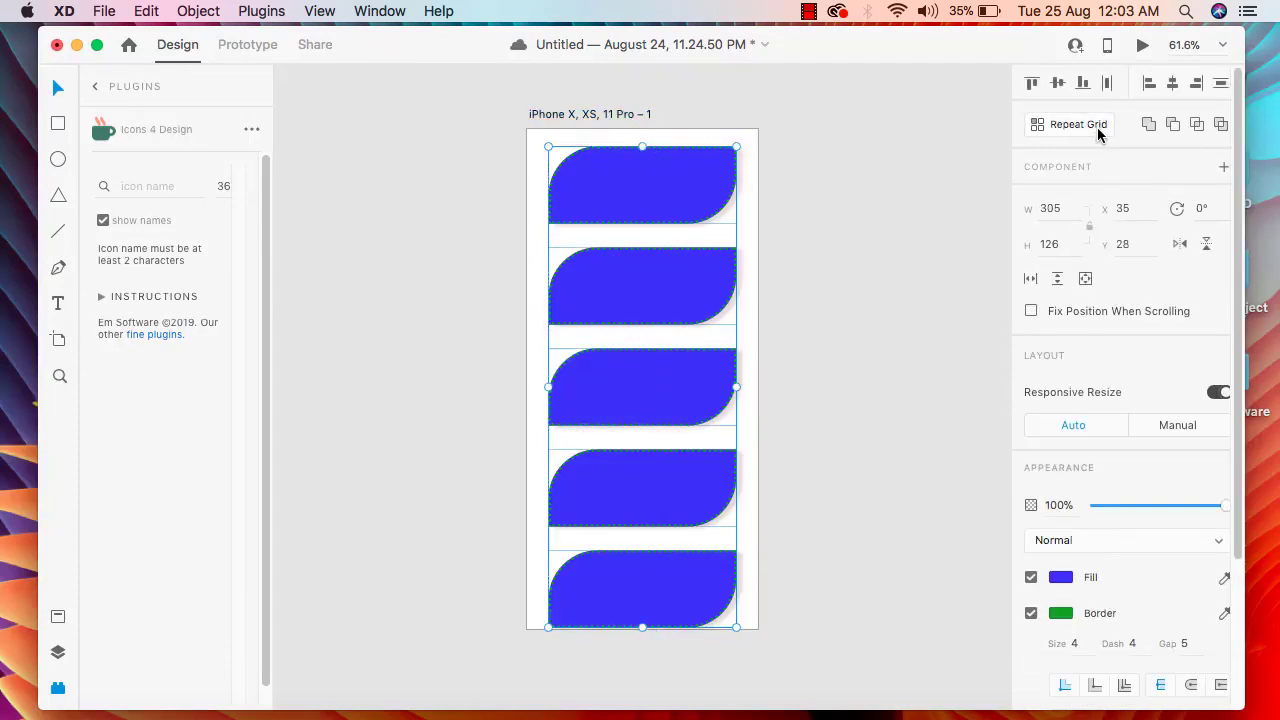
pyautogui.click(900, 214)
# Change only the topmost shape's fill to a dark navy blue.
pyautogui.click(666, 194)
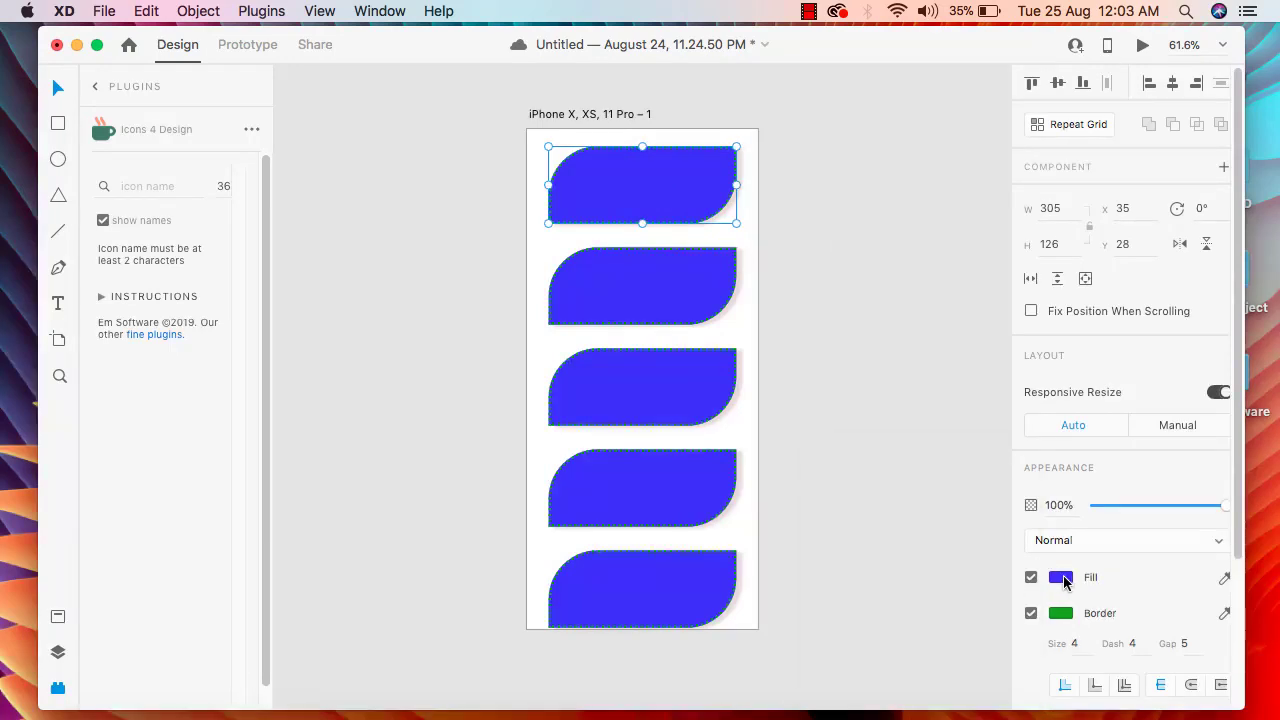
pyautogui.click(1062, 578)
pyautogui.click(965, 544)
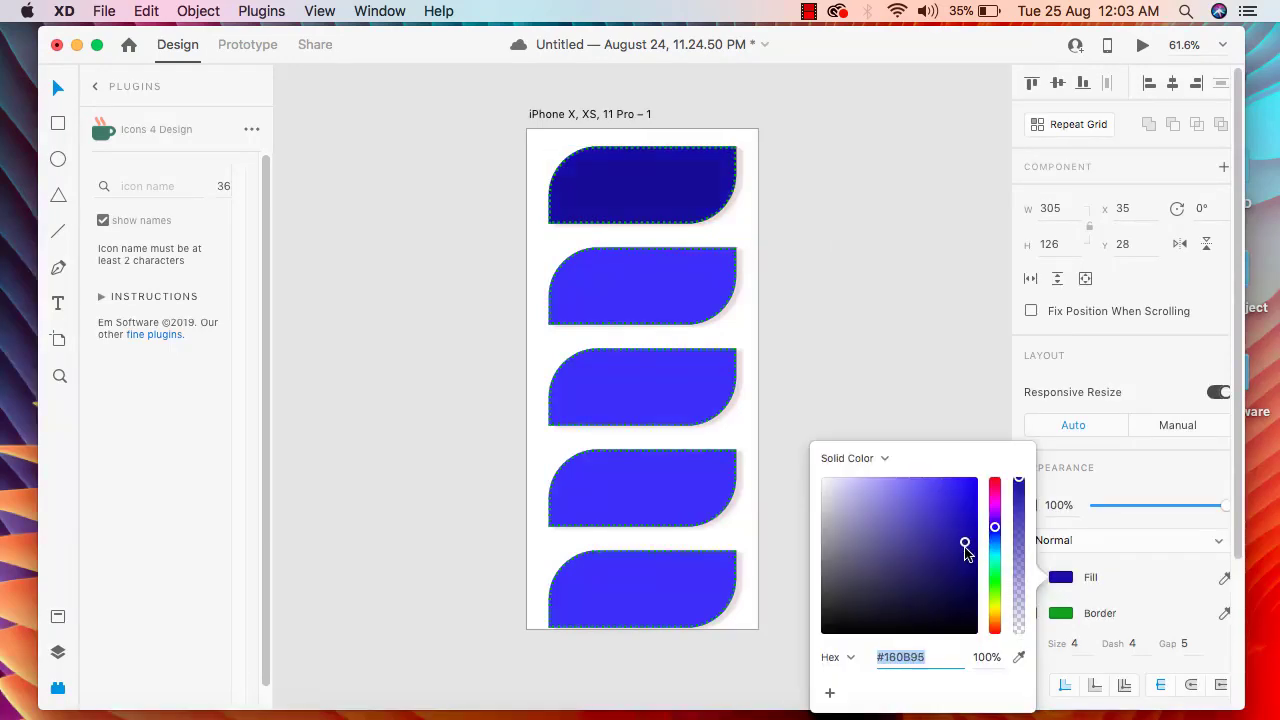
pyautogui.click(932, 330)
# Change the second shape's fill to the dark olive green #2B3607.
pyautogui.click(697, 302)
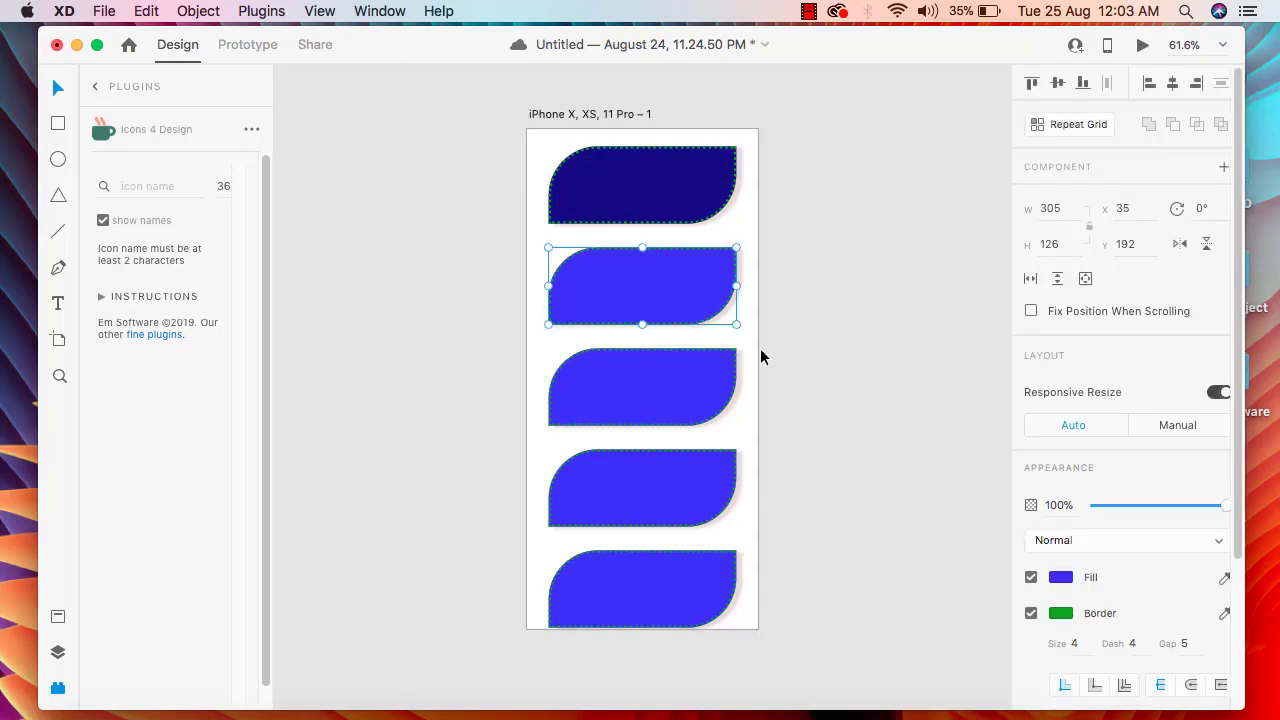
pyautogui.click(1060, 577)
pyautogui.click(960, 519)
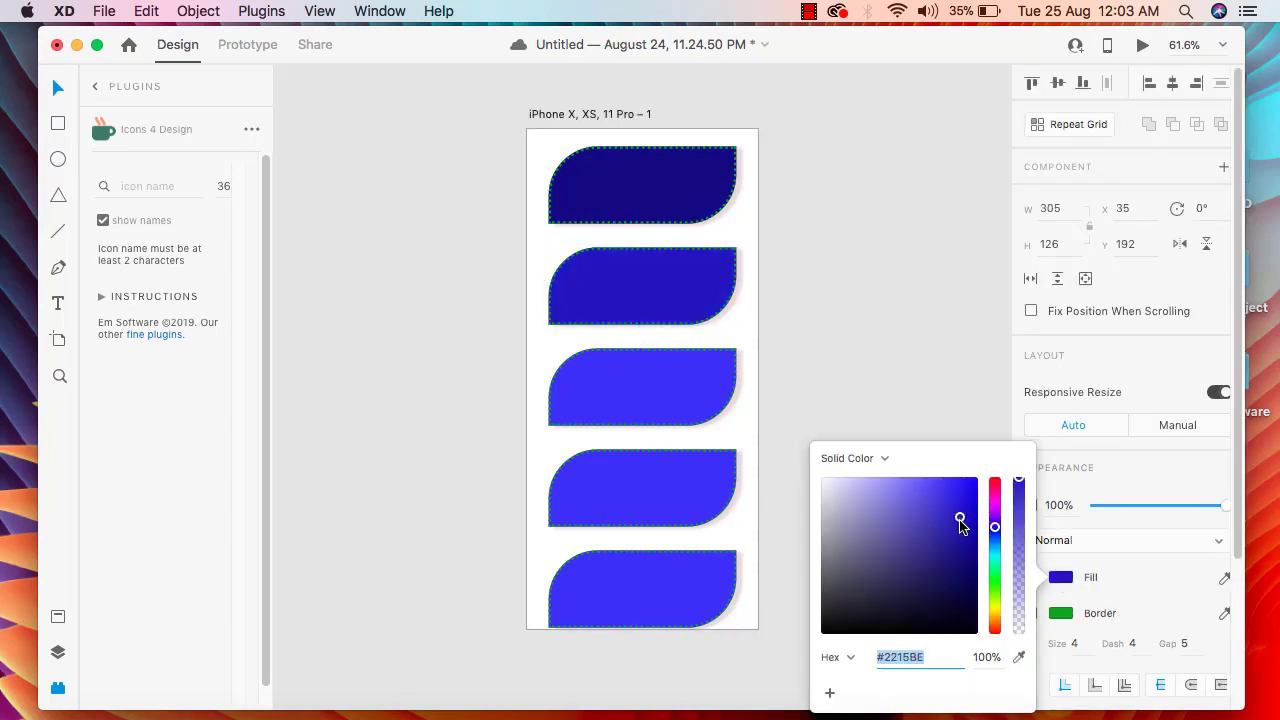
pyautogui.click(994, 601)
pyautogui.moveTo(957, 571); pyautogui.dragTo(957, 605)
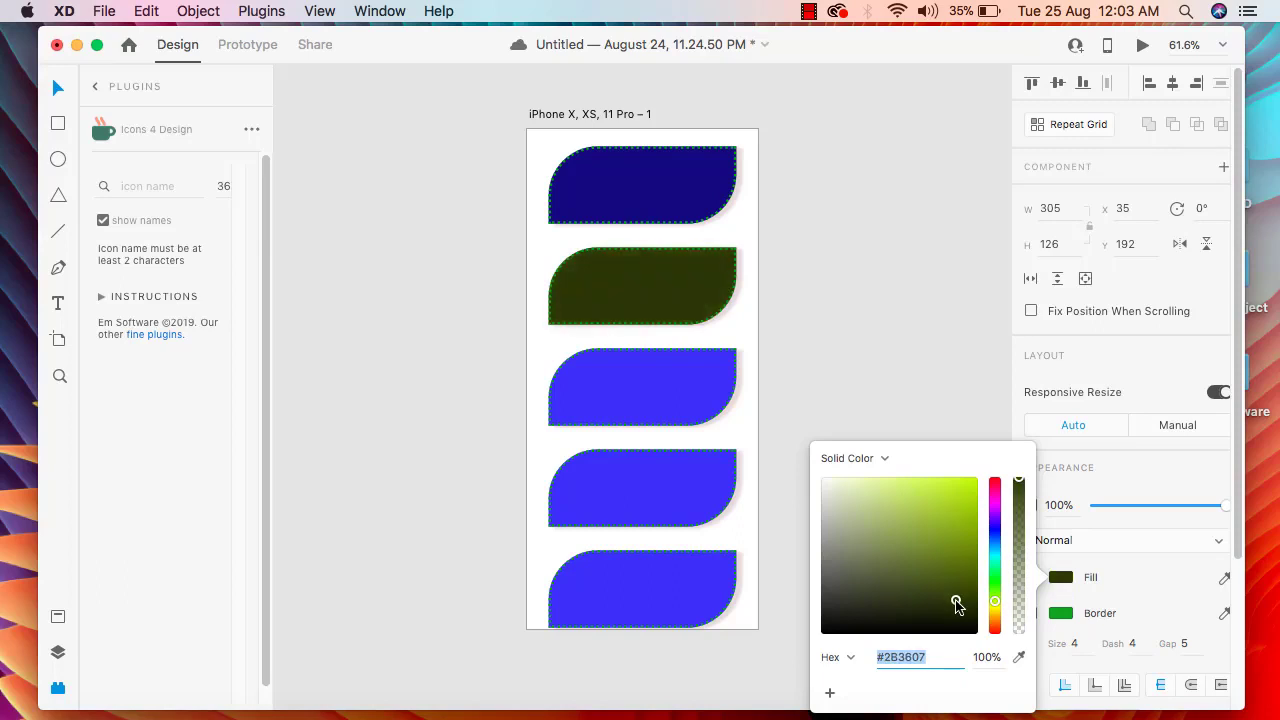
pyautogui.click(901, 236)
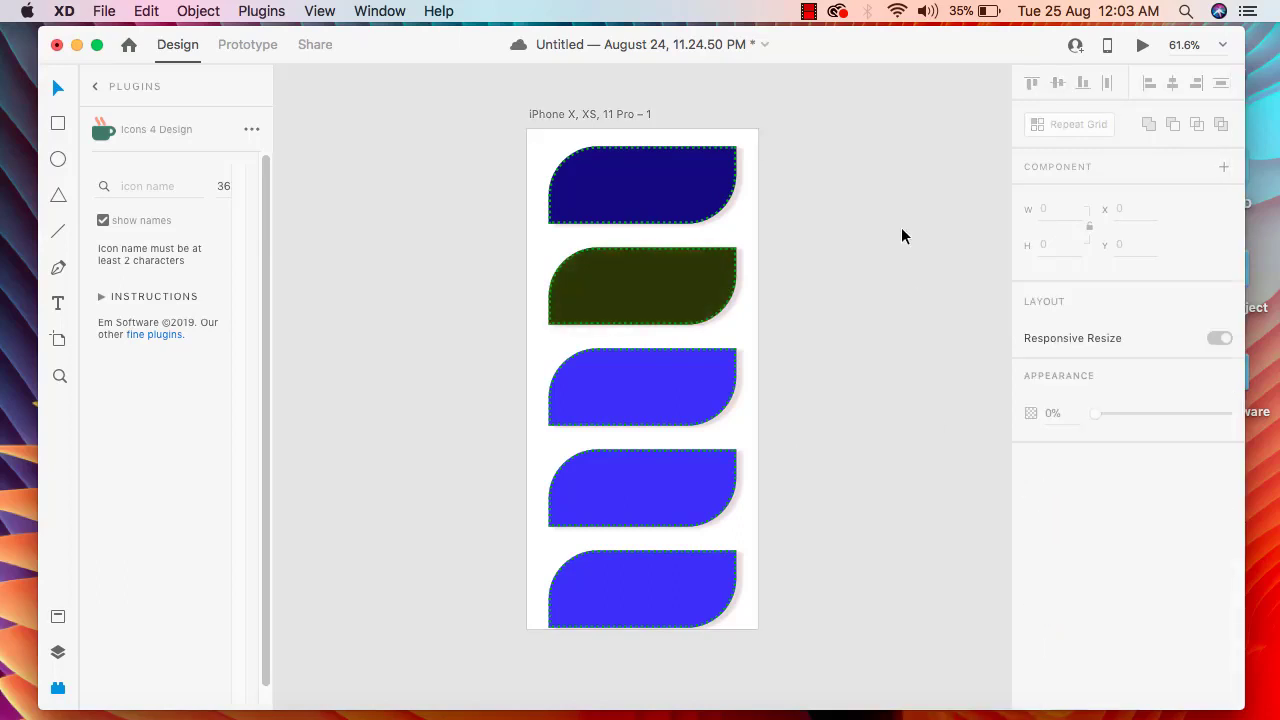